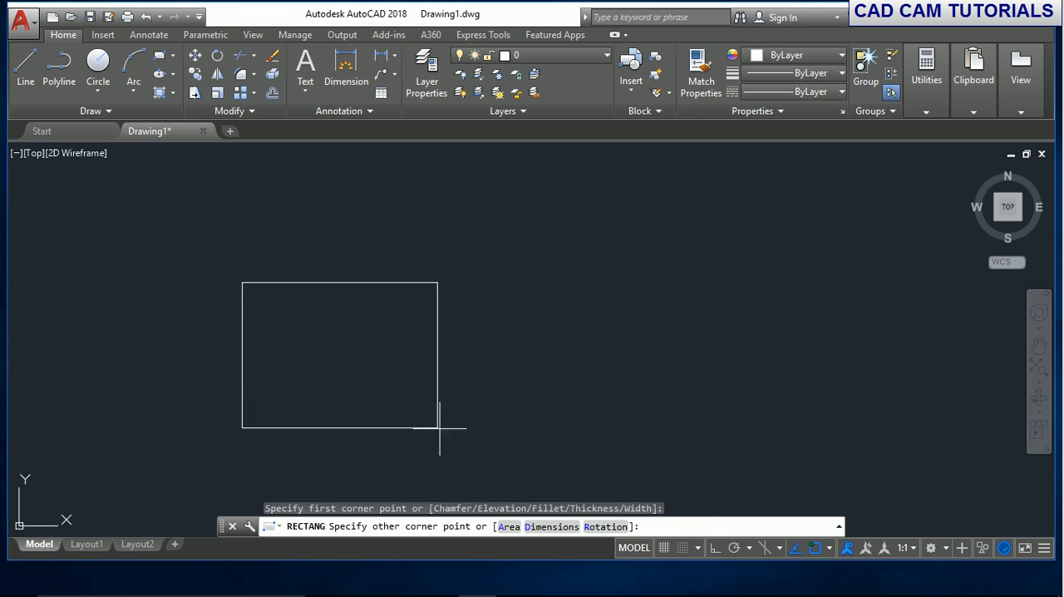
- Draw a rectangle about 120.5 units wide and a separate circle to the right of it
{"action": "left_click", "coordinate": [475, 422]}
{"action": "left_click", "coordinate": [98, 67]}
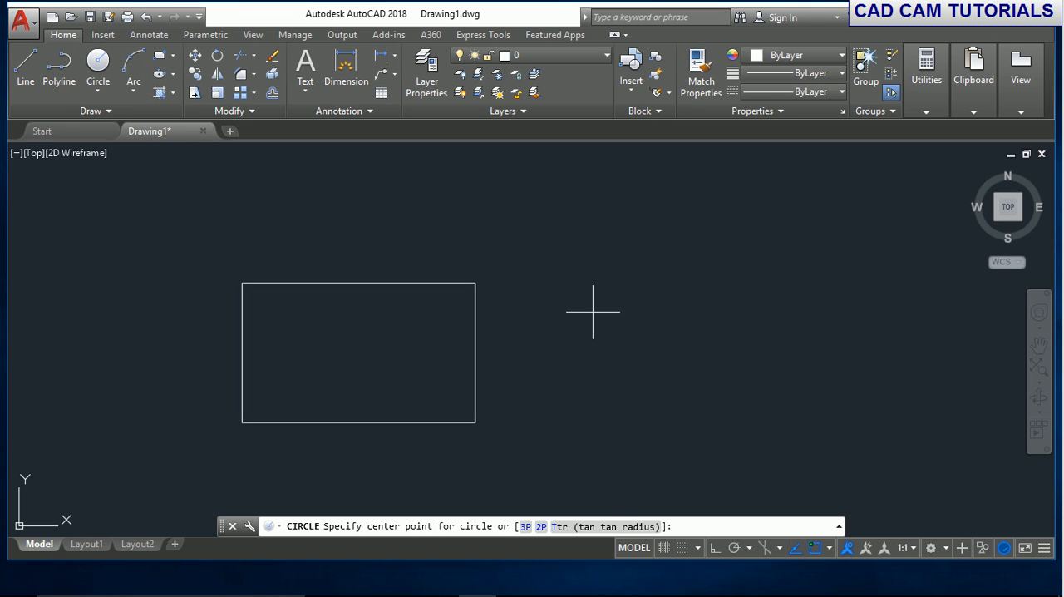
{"action": "left_click", "coordinate": [713, 355]}
{"action": "left_click", "coordinate": [706, 280]}
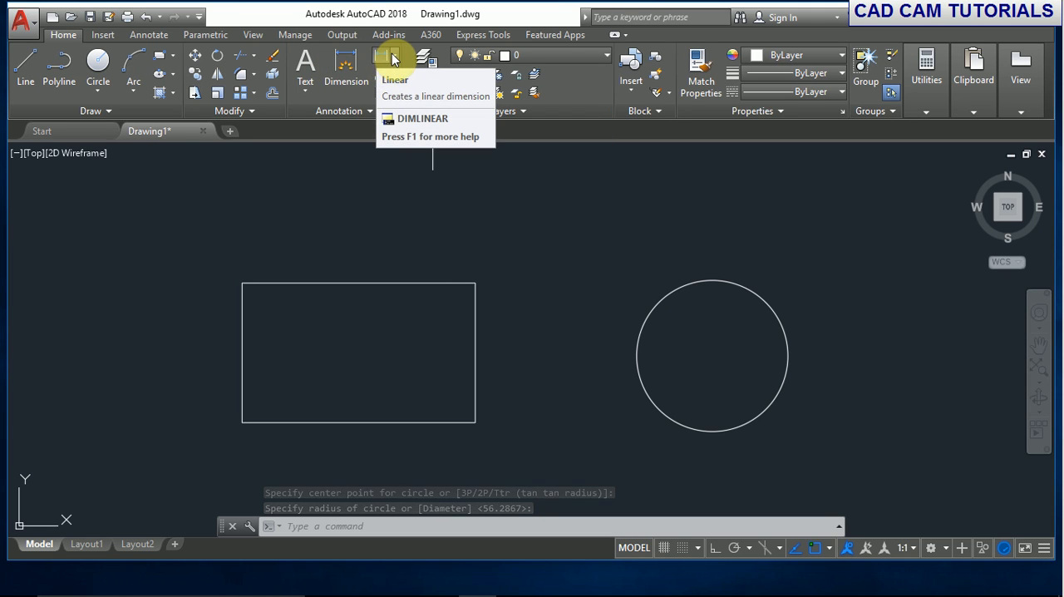
- Add a linear dimension to the rectangle's top edge, placing the dimension line above it
{"action": "left_click", "coordinate": [393, 57]}
{"action": "left_click", "coordinate": [394, 72]}
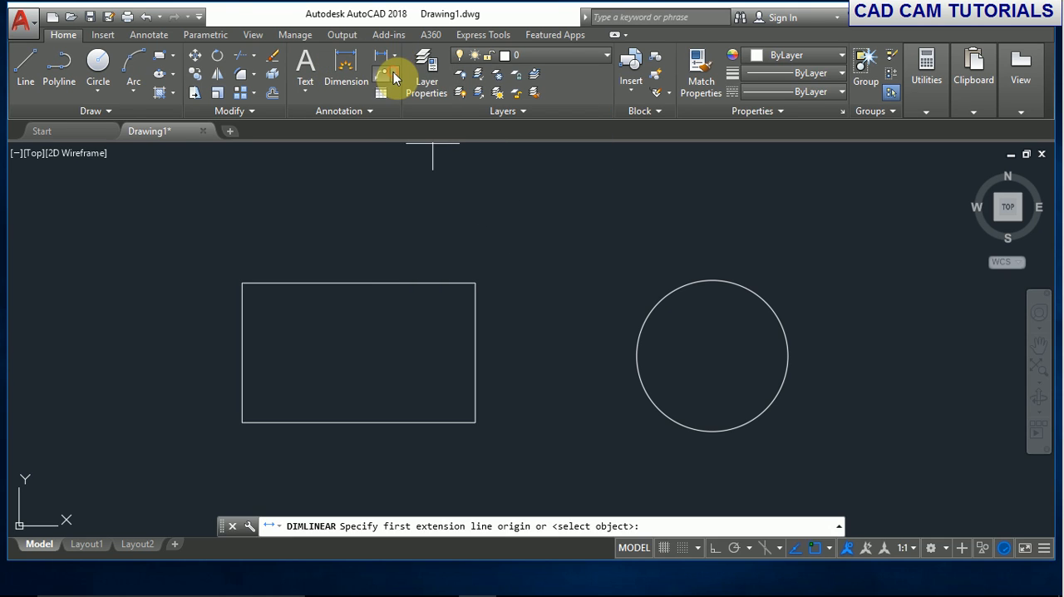
{"action": "left_click", "coordinate": [247, 283]}
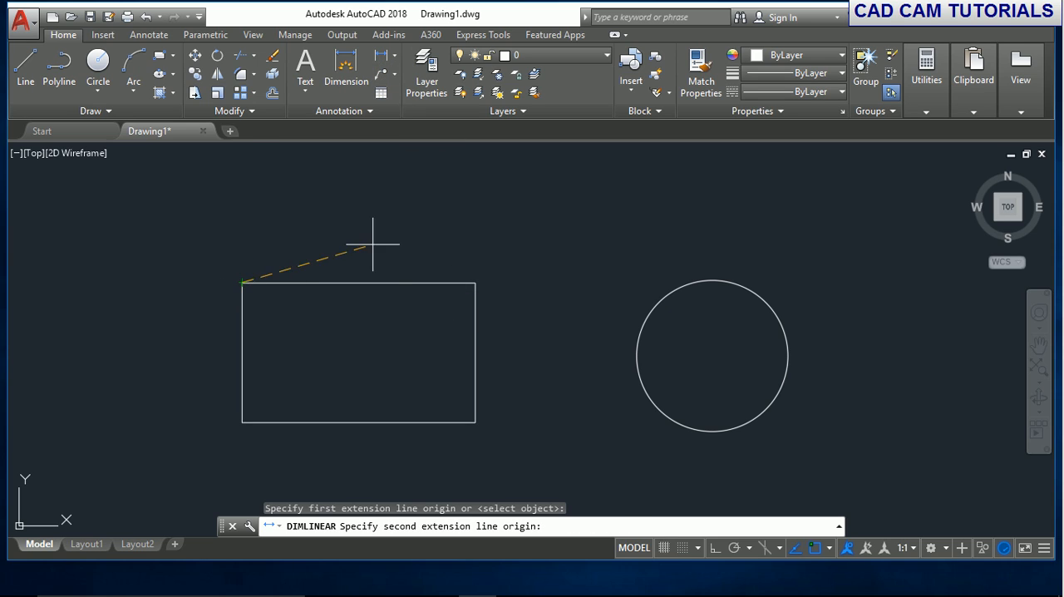
{"action": "left_click", "coordinate": [475, 284]}
{"action": "left_click", "coordinate": [468, 236]}
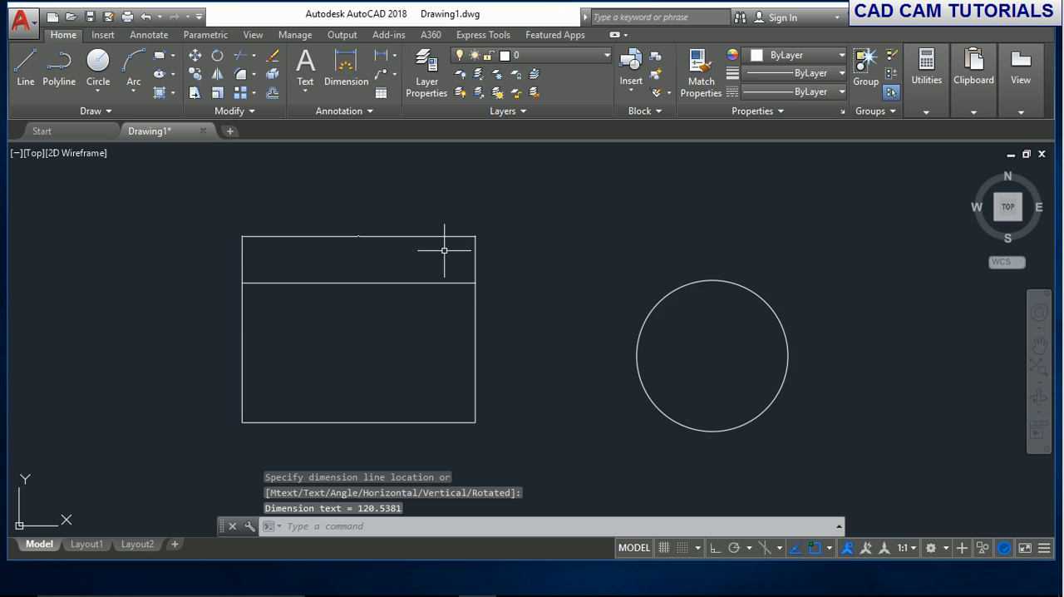
{"action": "scroll", "coordinate": [350, 220], "scroll_direction": "up", "scroll_amount": 10}
{"action": "scroll", "coordinate": [410, 380], "scroll_direction": "up", "scroll_amount": 4}
{"action": "scroll", "coordinate": [460, 369], "scroll_direction": "down", "scroll_amount": 14}
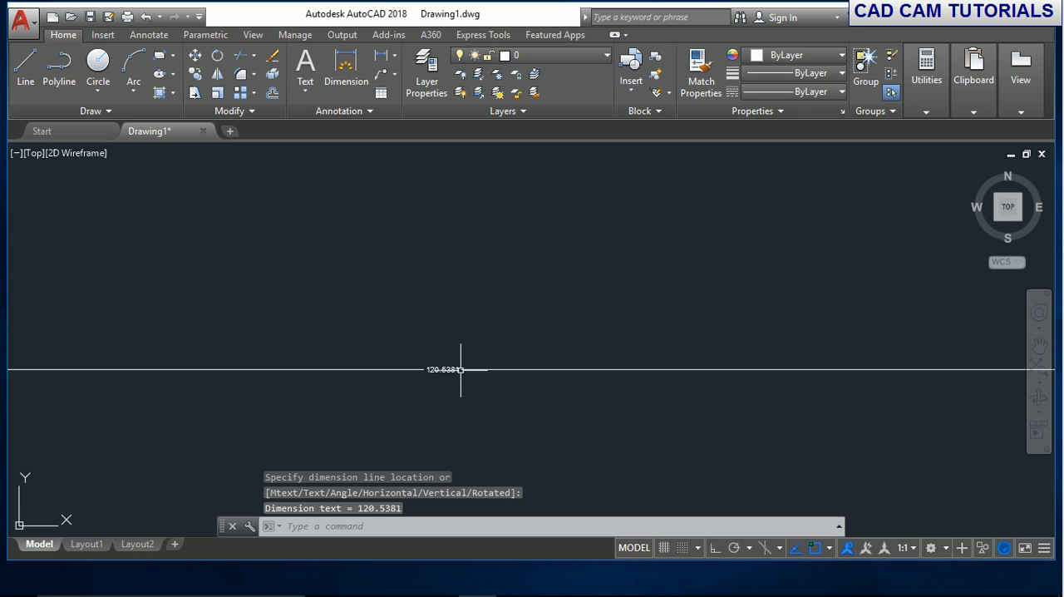
{"action": "scroll", "coordinate": [491, 357], "scroll_direction": "down", "scroll_amount": 3}
{"action": "scroll", "coordinate": [485, 375], "scroll_direction": "up", "scroll_amount": 3}
{"action": "middle_click_drag", "start_coordinate": [485, 375], "coordinate": [406, 257]}
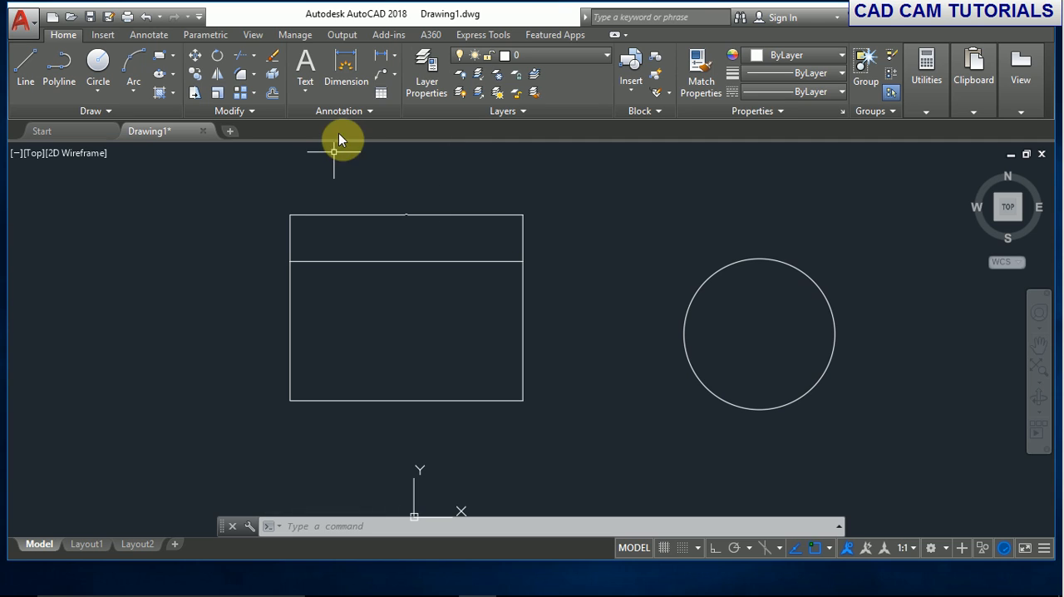
{"action": "left_click", "coordinate": [355, 74]}
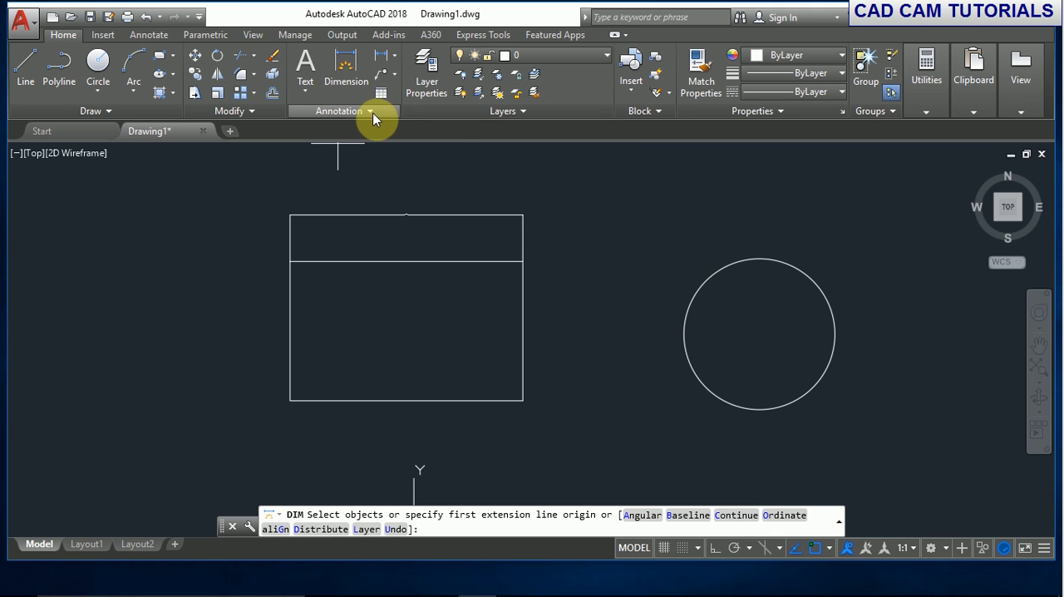
{"action": "left_click", "coordinate": [373, 114]}
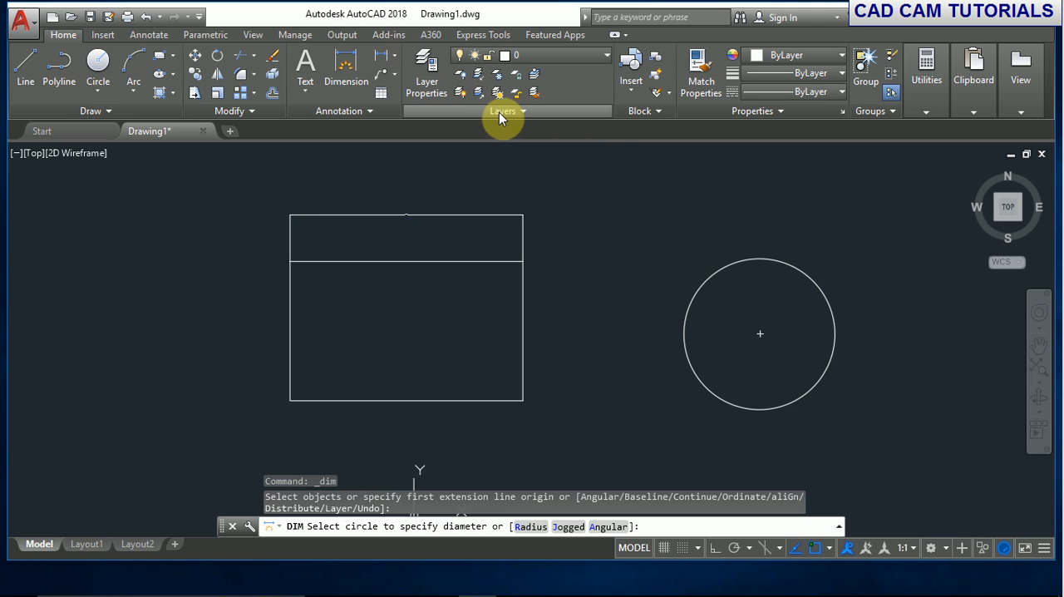
{"action": "left_click", "coordinate": [373, 107]}
{"action": "left_click", "coordinate": [447, 130]}
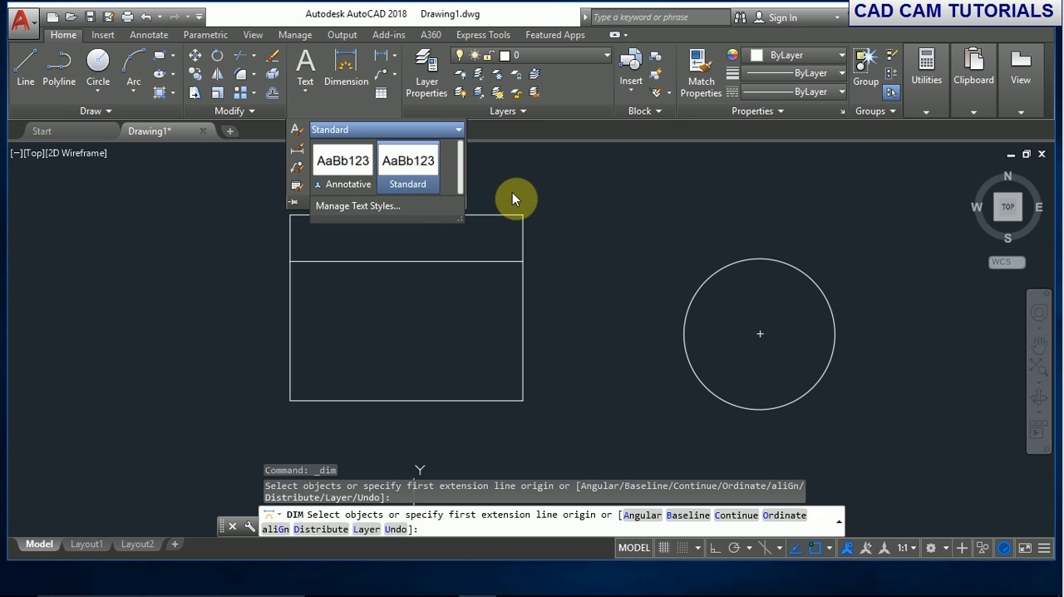
{"action": "left_click", "coordinate": [396, 207]}
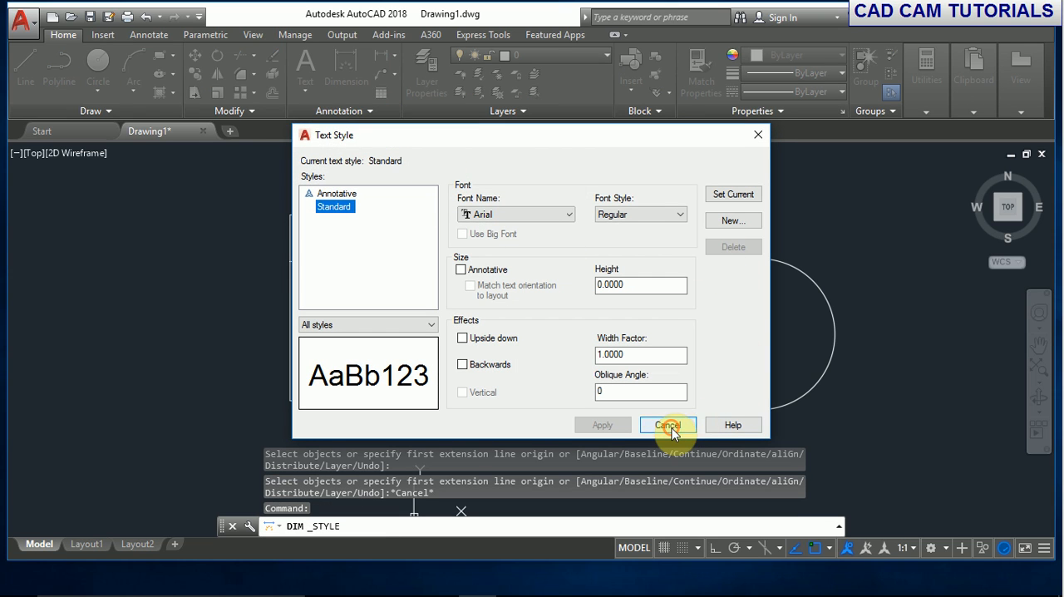
{"action": "left_click", "coordinate": [667, 425]}
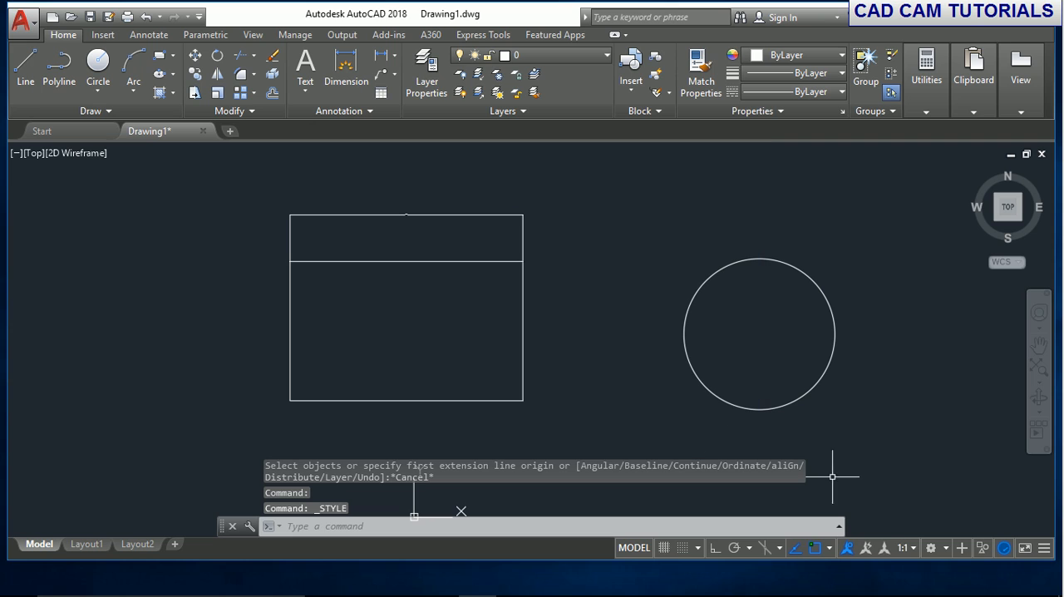
{"action": "left_click", "coordinate": [945, 552]}
{"action": "left_click", "coordinate": [596, 217]}
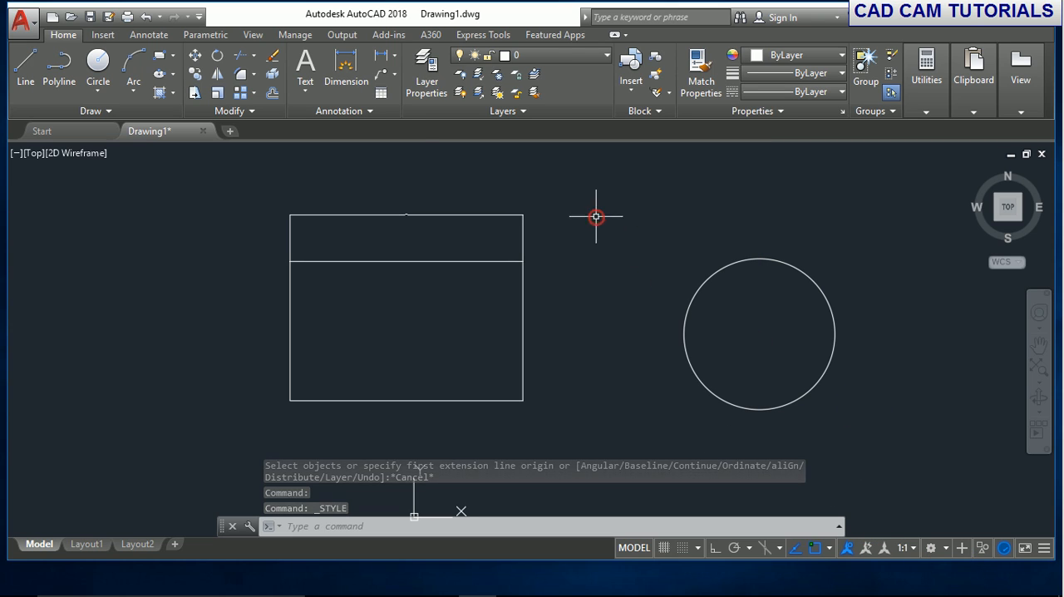
- Modify the Standard dimension style to use a text height of 1
{"action": "left_click", "coordinate": [149, 35]}
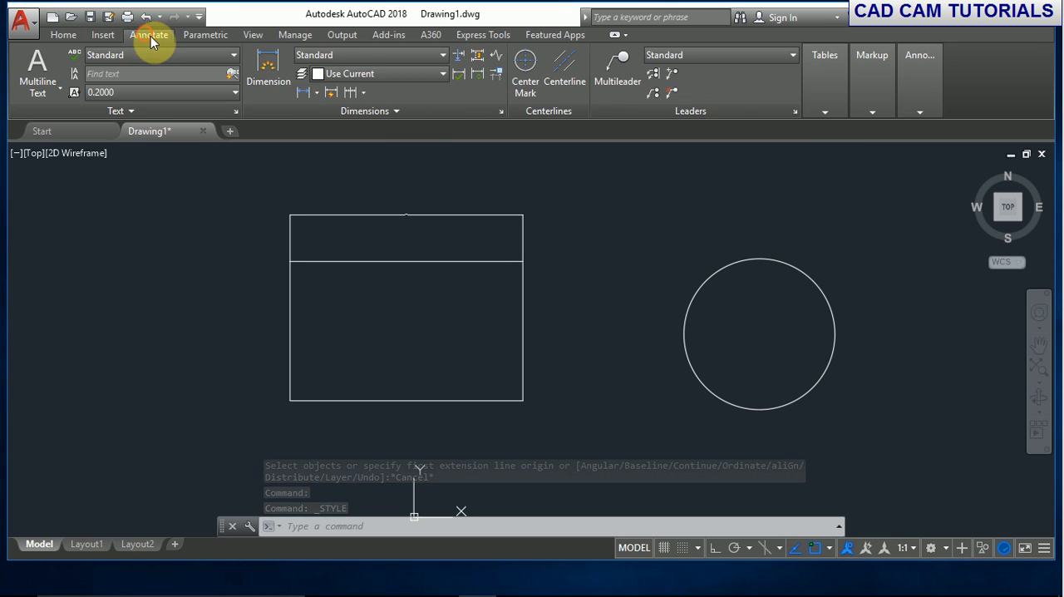
{"action": "left_click", "coordinate": [372, 57]}
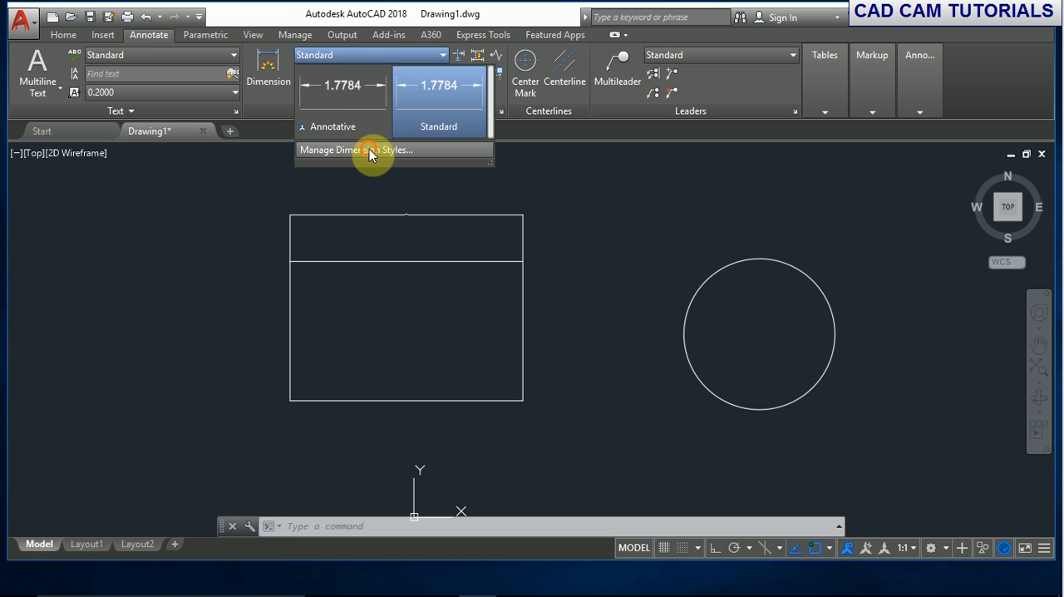
{"action": "left_click", "coordinate": [368, 148]}
{"action": "left_click", "coordinate": [695, 257]}
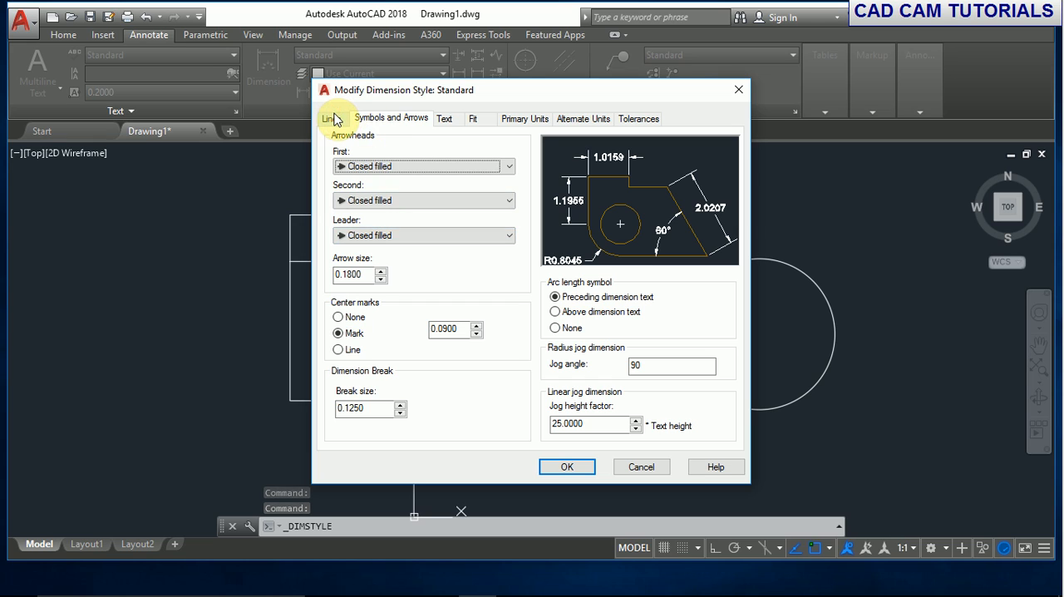
{"action": "left_click", "coordinate": [332, 119]}
{"action": "left_click", "coordinate": [446, 118]}
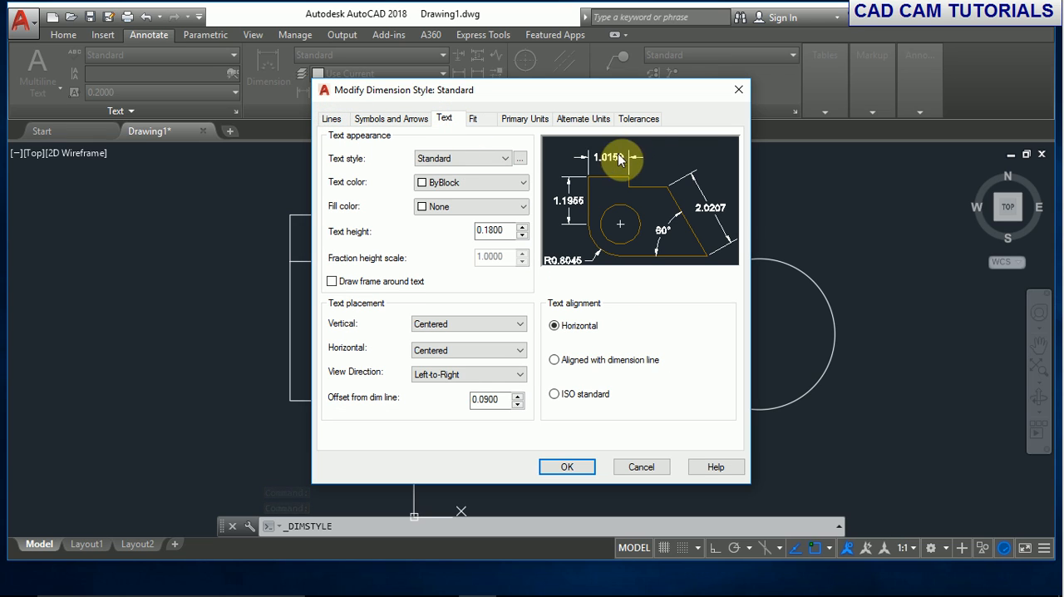
{"action": "double_click", "coordinate": [489, 229]}
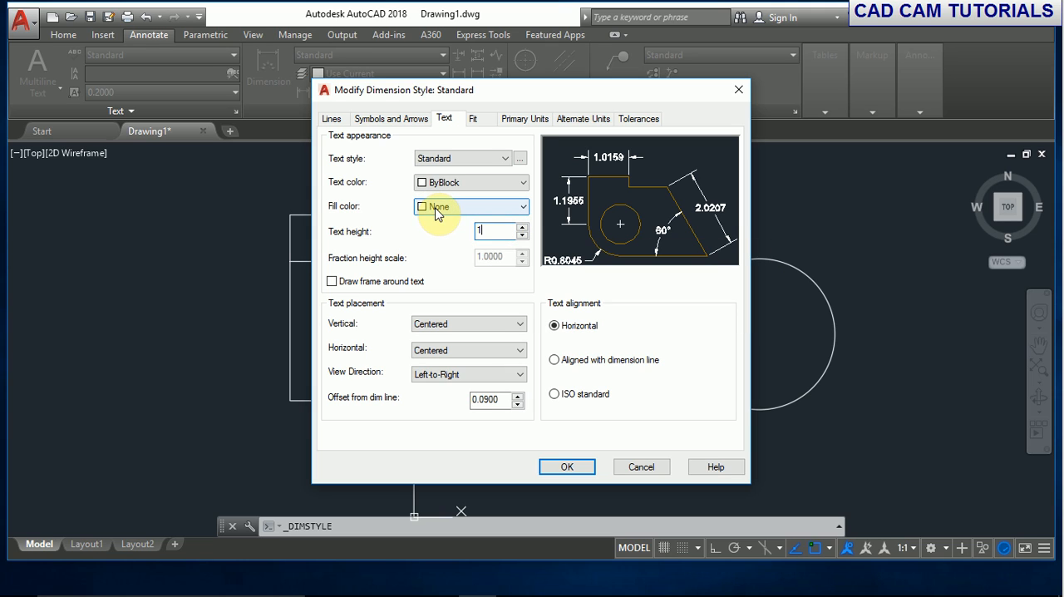
{"action": "type", "text": "1"}
{"action": "left_click", "coordinate": [572, 468]}
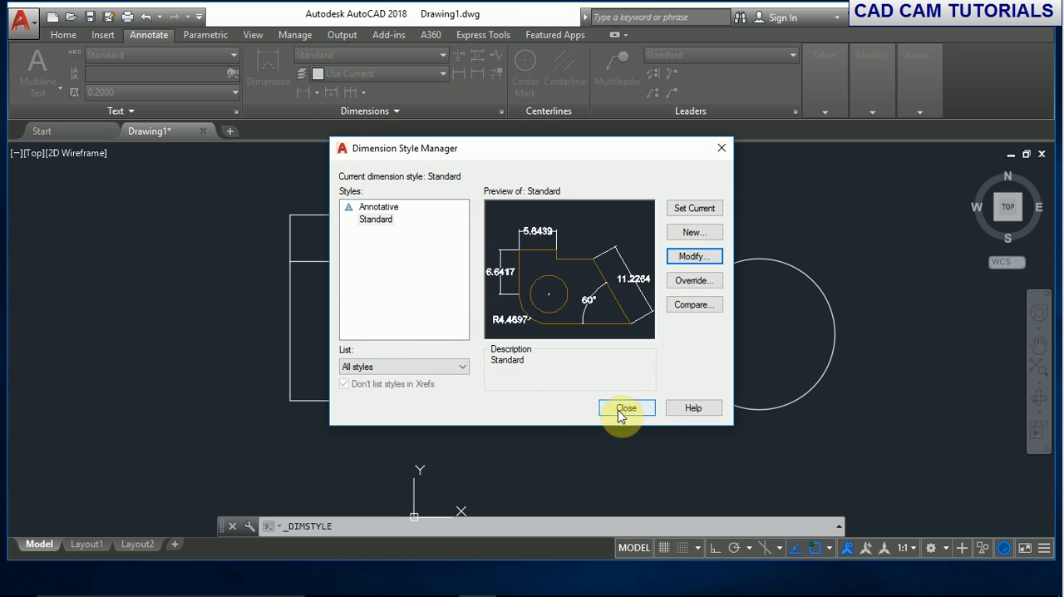
{"action": "left_click", "coordinate": [626, 408]}
- Increase the text height of the Standard dimension style to 2.0000
{"action": "scroll", "coordinate": [416, 216], "scroll_direction": "up", "scroll_amount": 4}
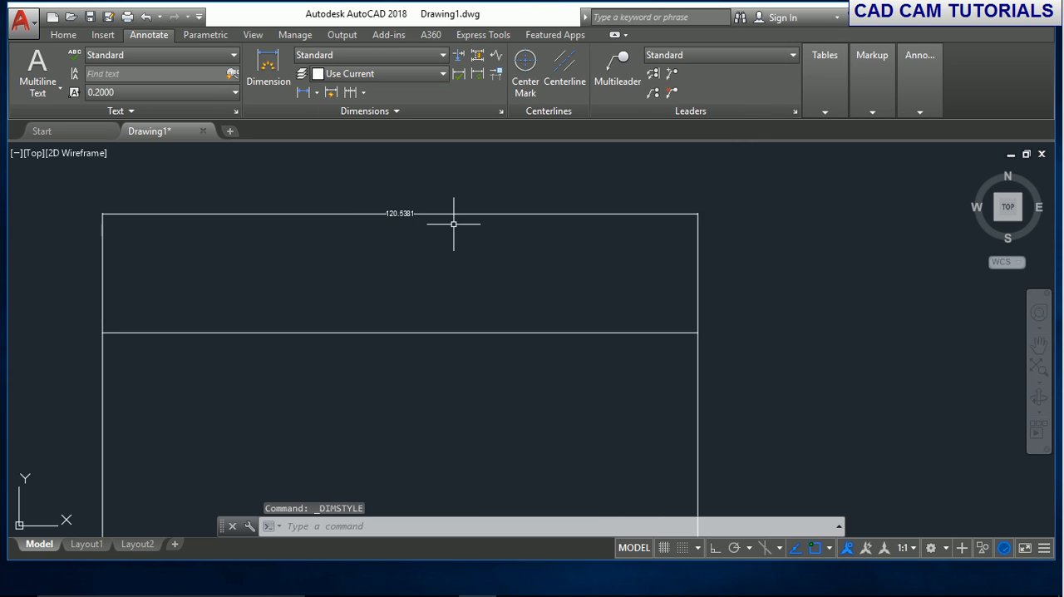
{"action": "scroll", "coordinate": [380, 231], "scroll_direction": "up", "scroll_amount": 2}
{"action": "scroll", "coordinate": [399, 243], "scroll_direction": "down", "scroll_amount": 6}
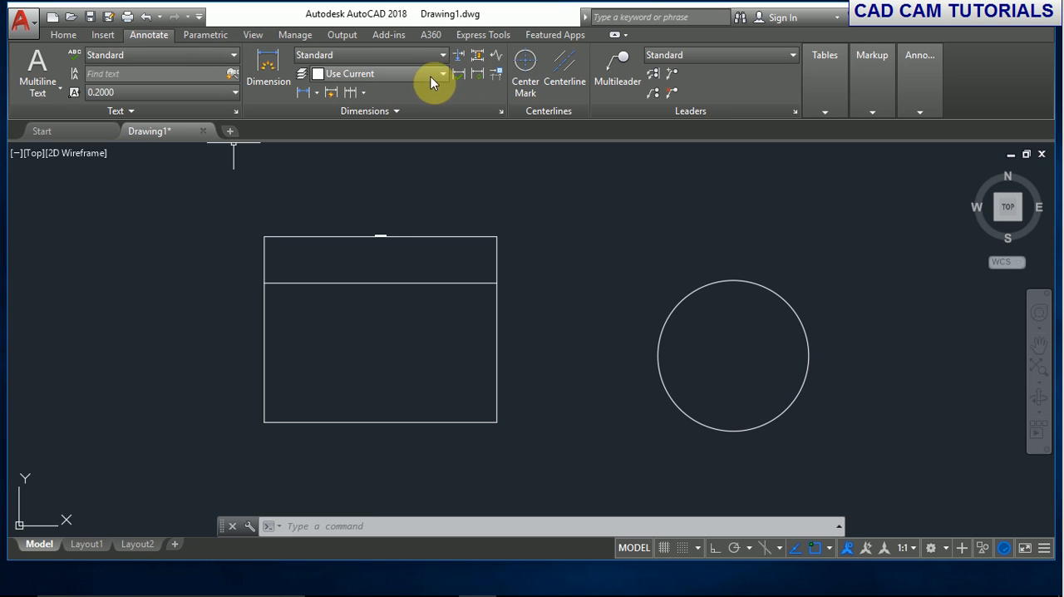
{"action": "left_click", "coordinate": [439, 55]}
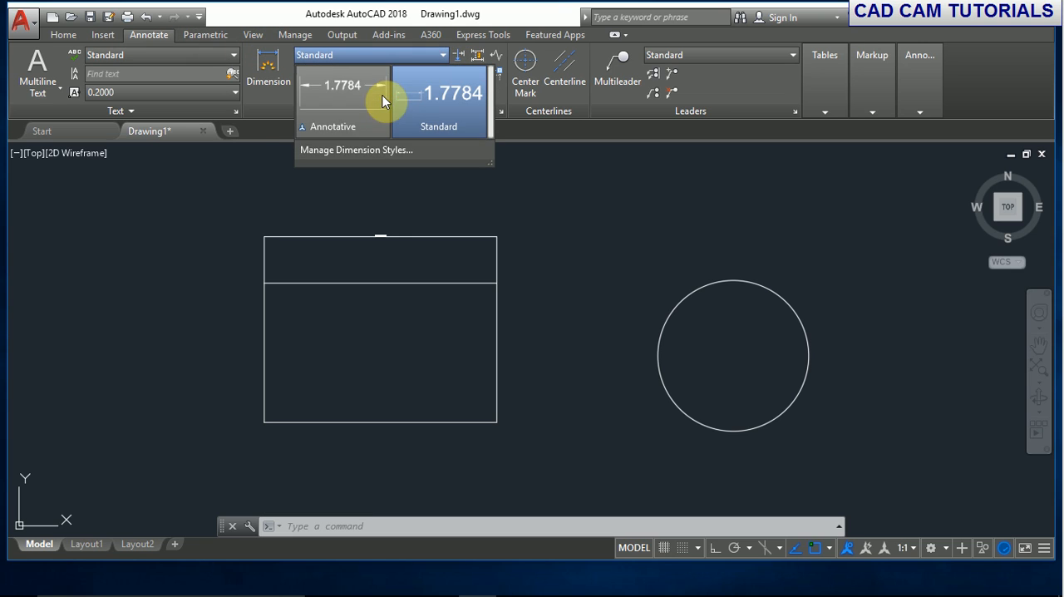
{"action": "left_click", "coordinate": [355, 150]}
{"action": "left_click", "coordinate": [693, 255]}
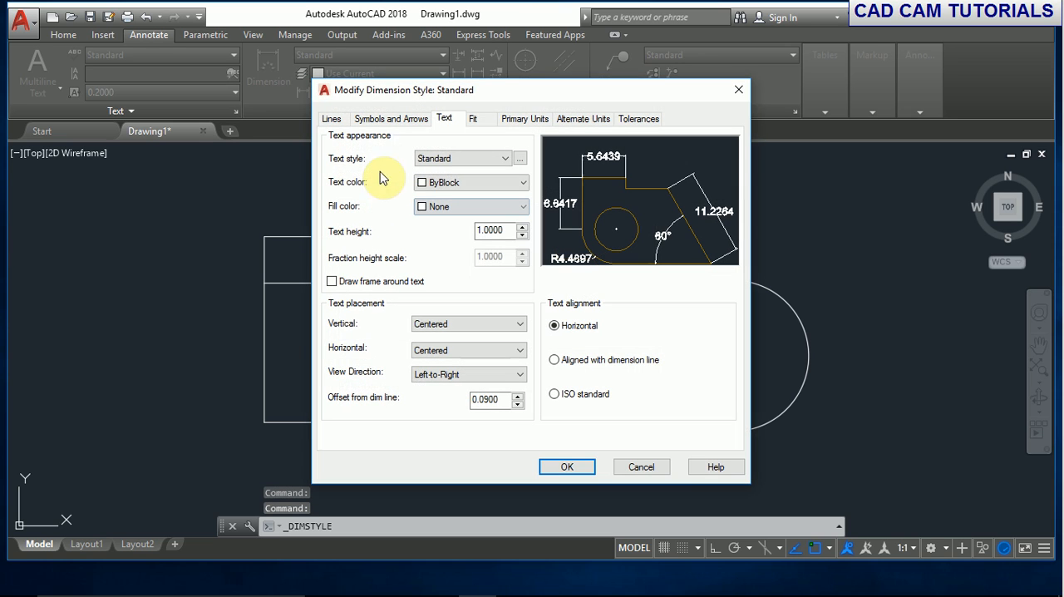
{"action": "double_click", "coordinate": [509, 231]}
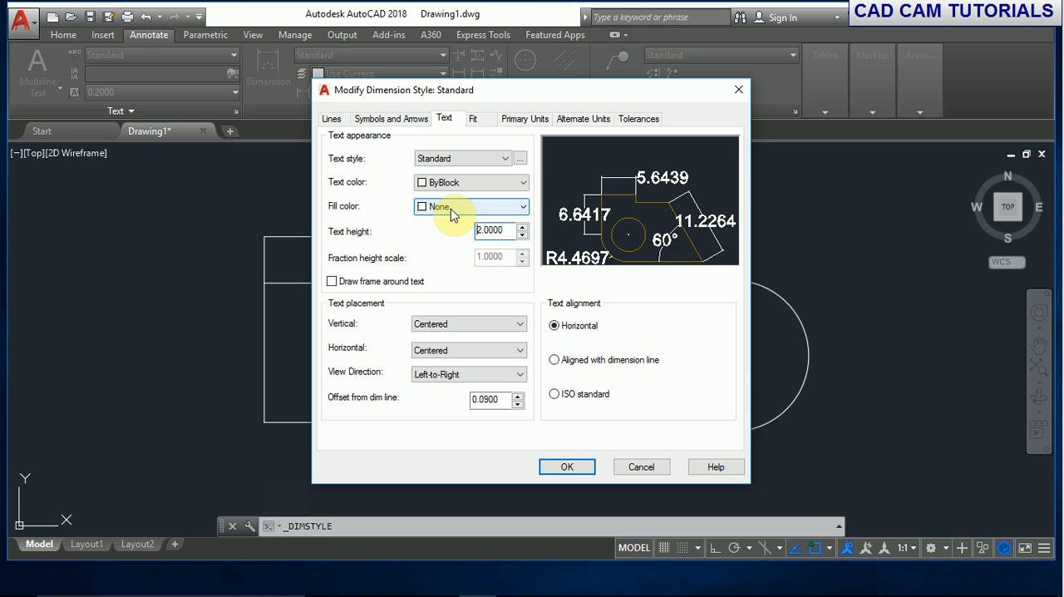
{"action": "left_click", "coordinate": [567, 467]}
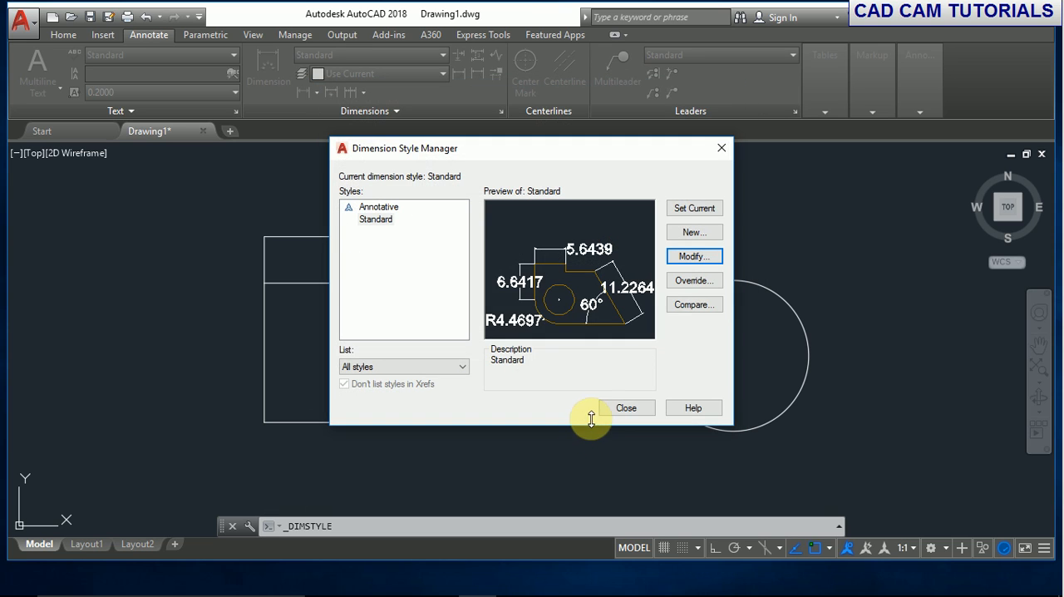
{"action": "left_click", "coordinate": [608, 408]}
- Set the dimension line color of the Standard dimension style to Red
{"action": "scroll", "coordinate": [384, 239], "scroll_direction": "up", "scroll_amount": 2}
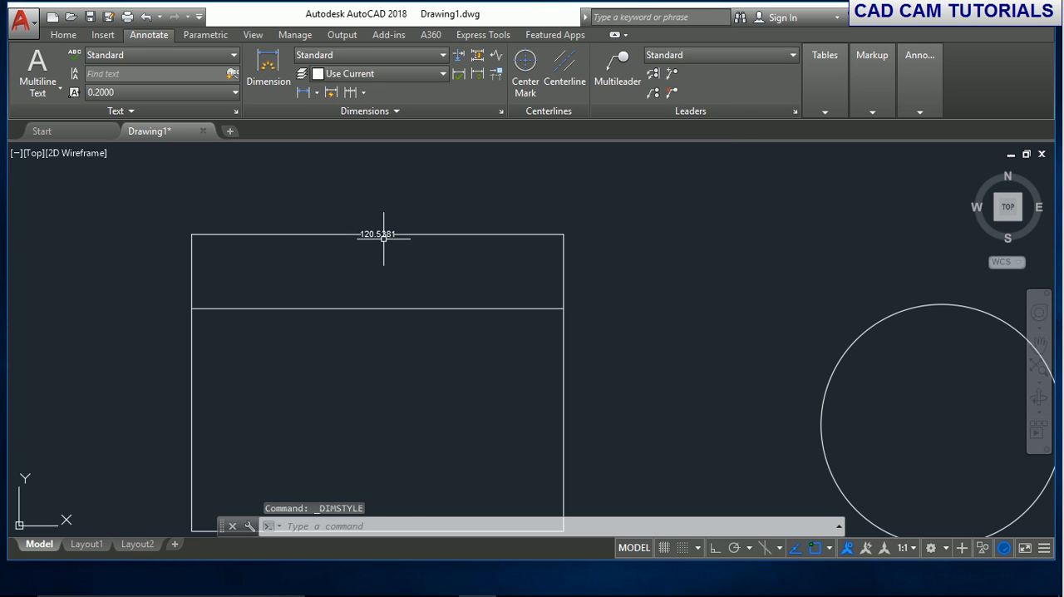
{"action": "middle_click_drag", "start_coordinate": [388, 238], "coordinate": [295, 190]}
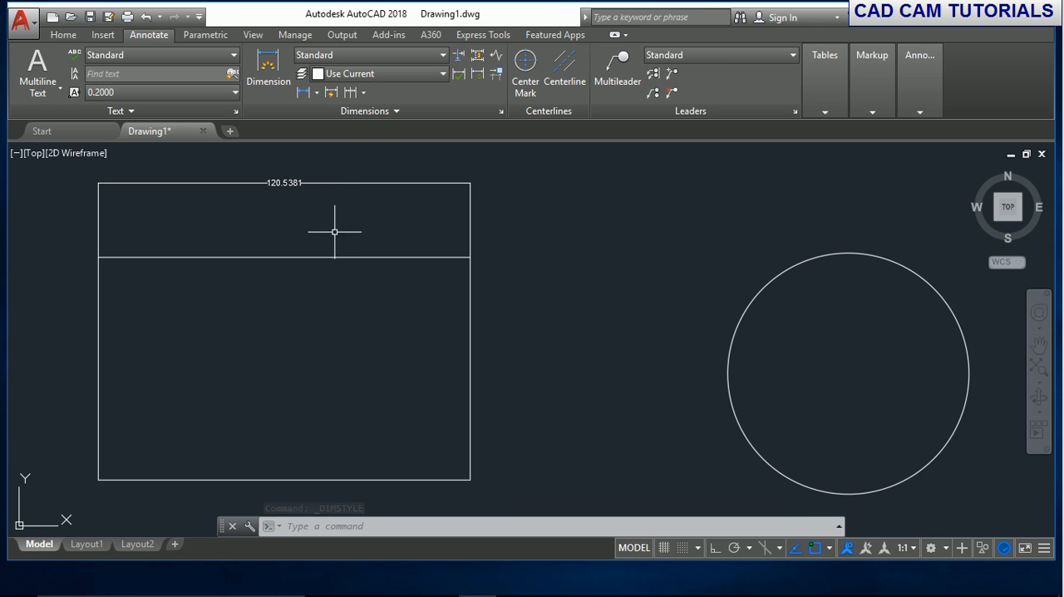
{"action": "left_click", "coordinate": [420, 57]}
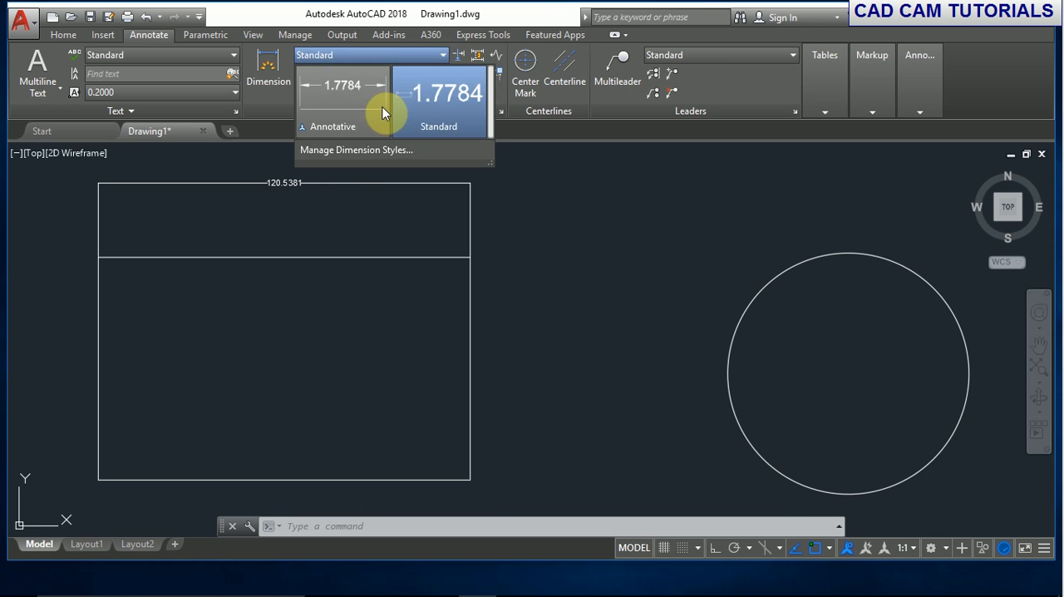
{"action": "left_click", "coordinate": [370, 150]}
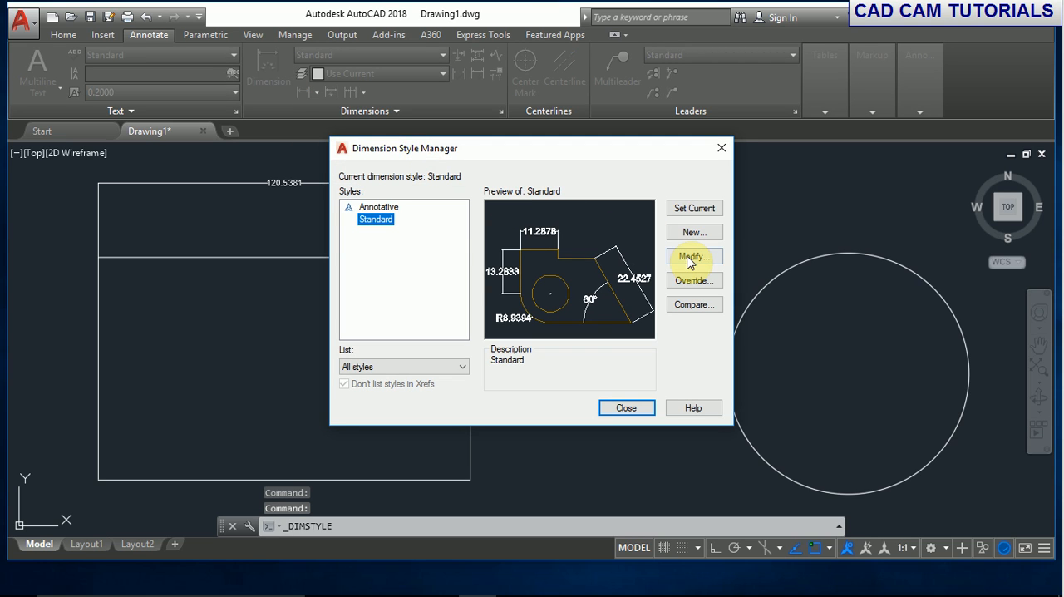
{"action": "left_click", "coordinate": [689, 258]}
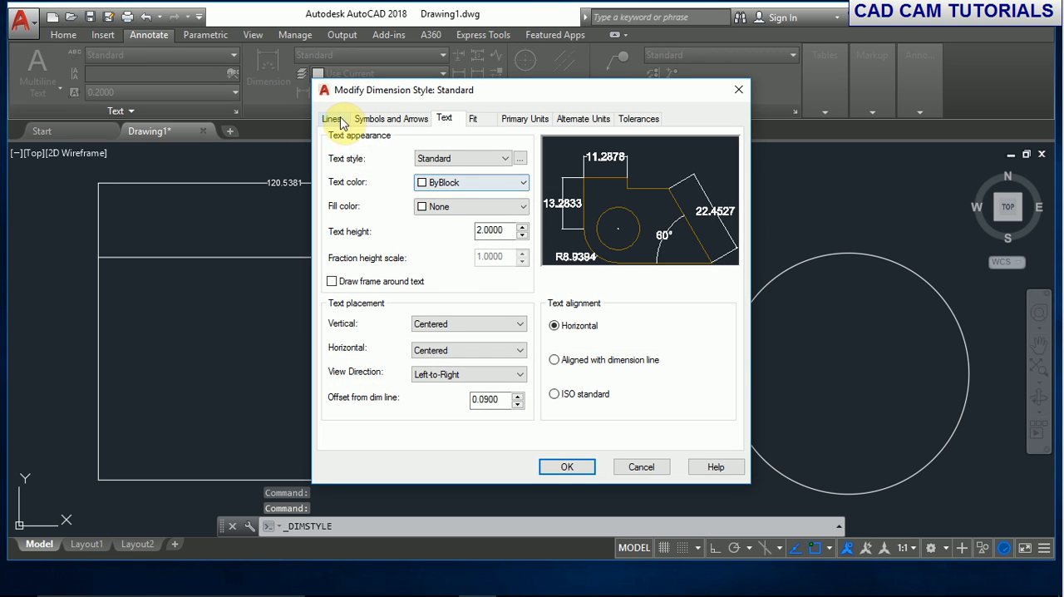
{"action": "left_click", "coordinate": [333, 119]}
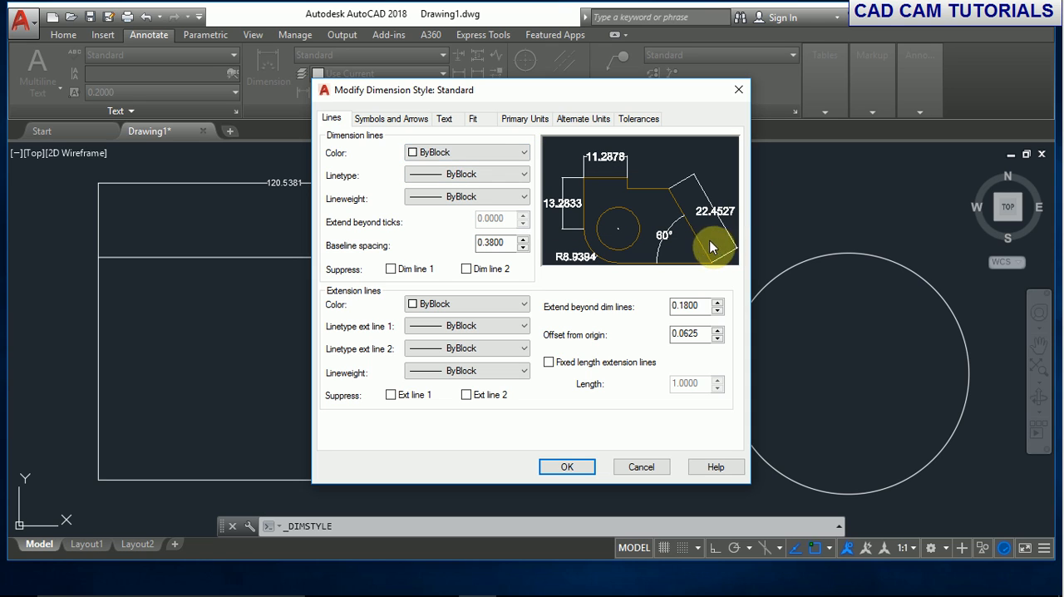
{"action": "left_click", "coordinate": [518, 155]}
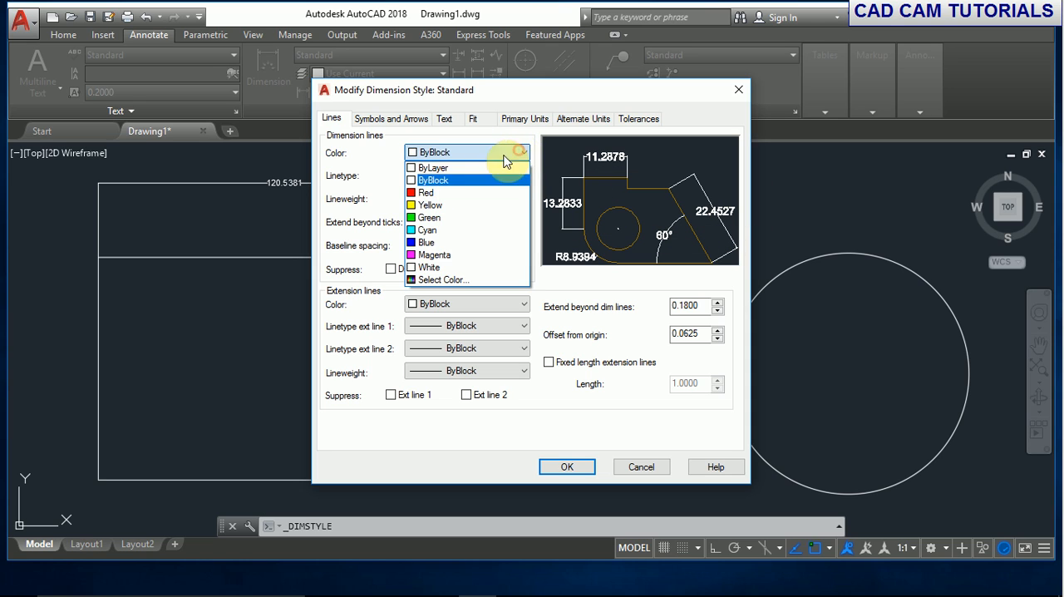
{"action": "left_click", "coordinate": [424, 192]}
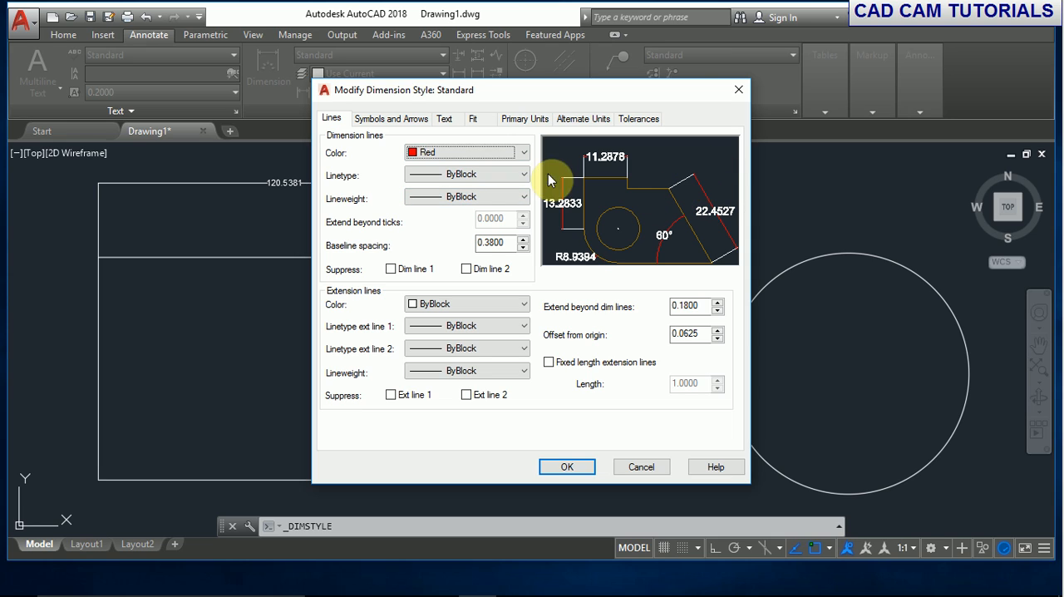
- Examine the linetypes available to load from acad.lin and the lineweight options for the dimension lines
{"action": "left_click", "coordinate": [521, 174]}
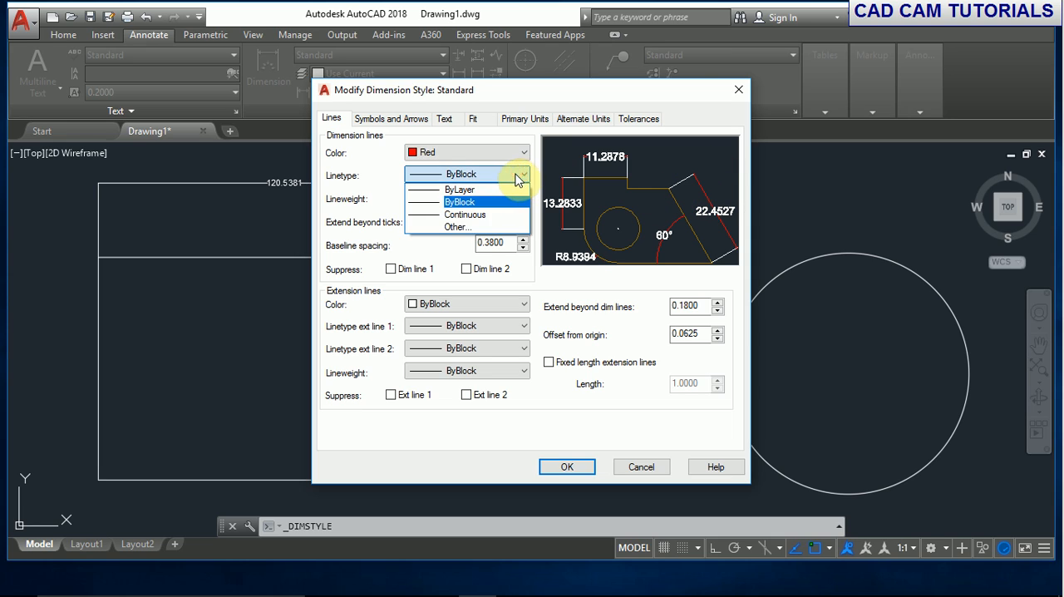
{"action": "left_click", "coordinate": [454, 232]}
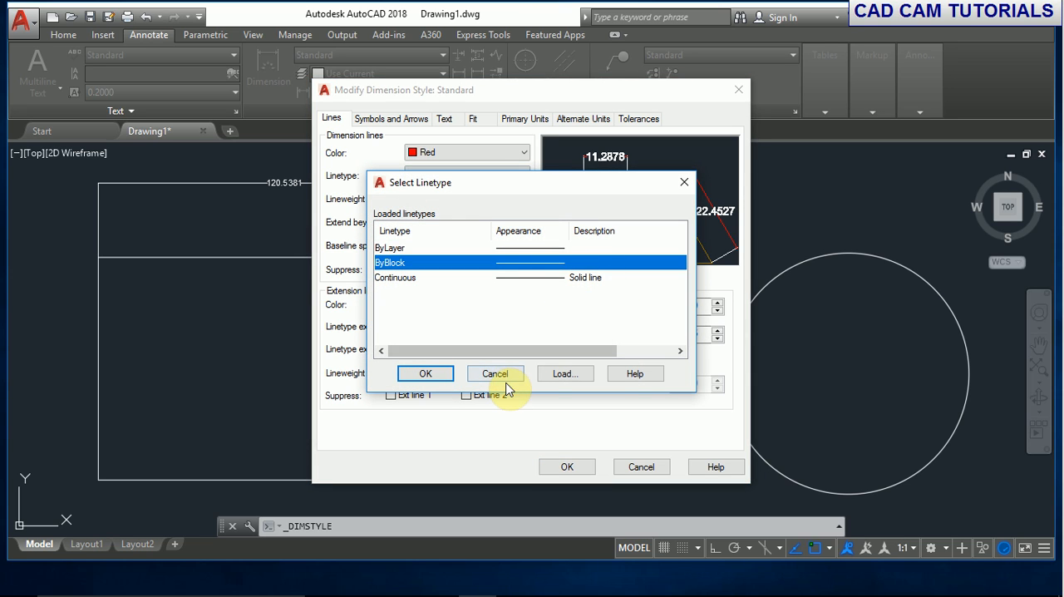
{"action": "left_click", "coordinate": [567, 373]}
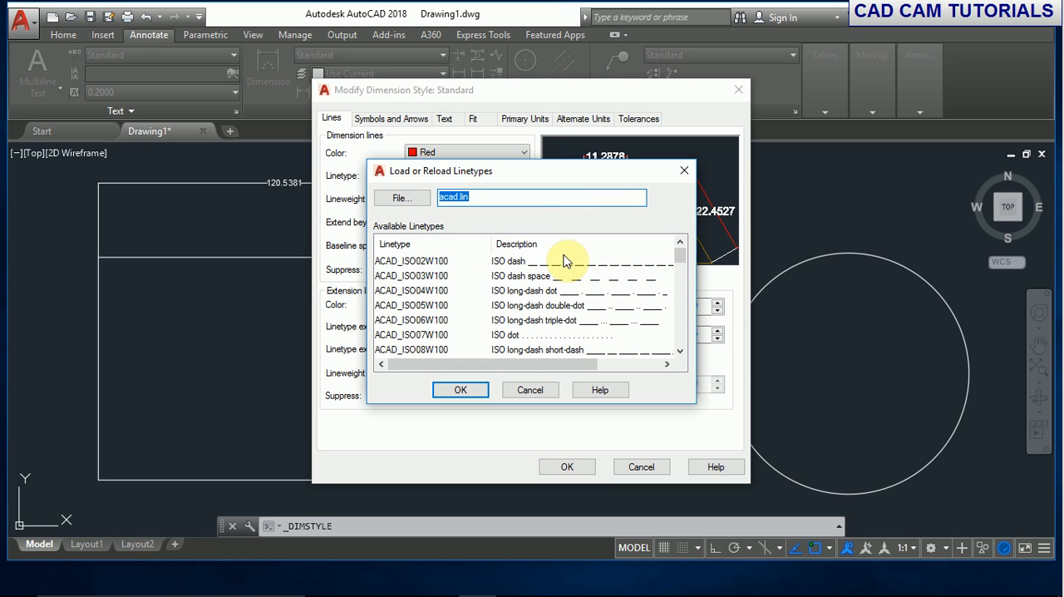
{"action": "scroll", "coordinate": [575, 288], "scroll_direction": "down", "scroll_amount": 10}
{"action": "scroll", "coordinate": [615, 314], "scroll_direction": "down", "scroll_amount": 3}
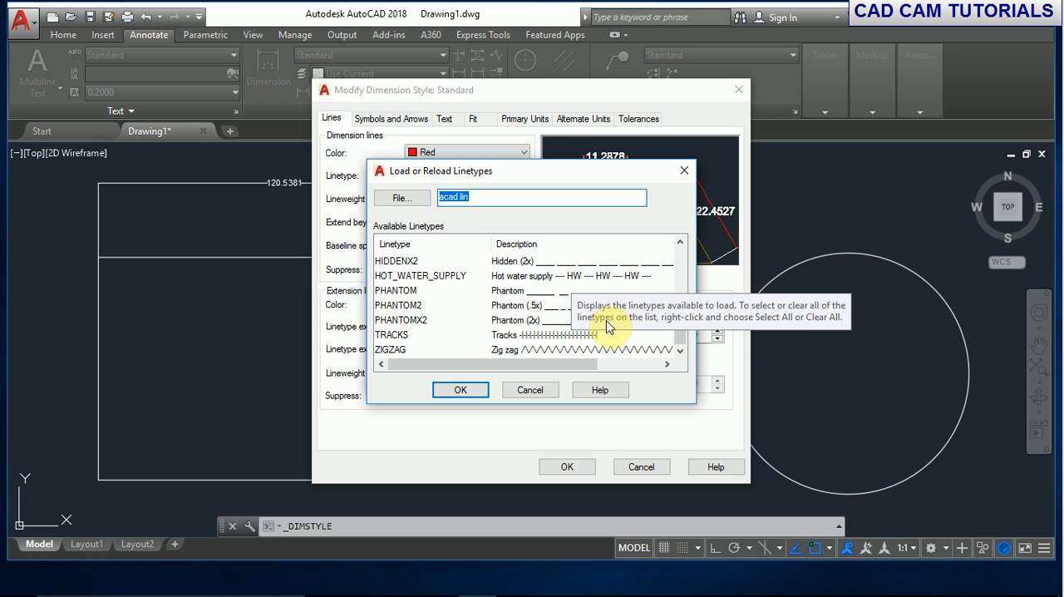
{"action": "left_click", "coordinate": [467, 391]}
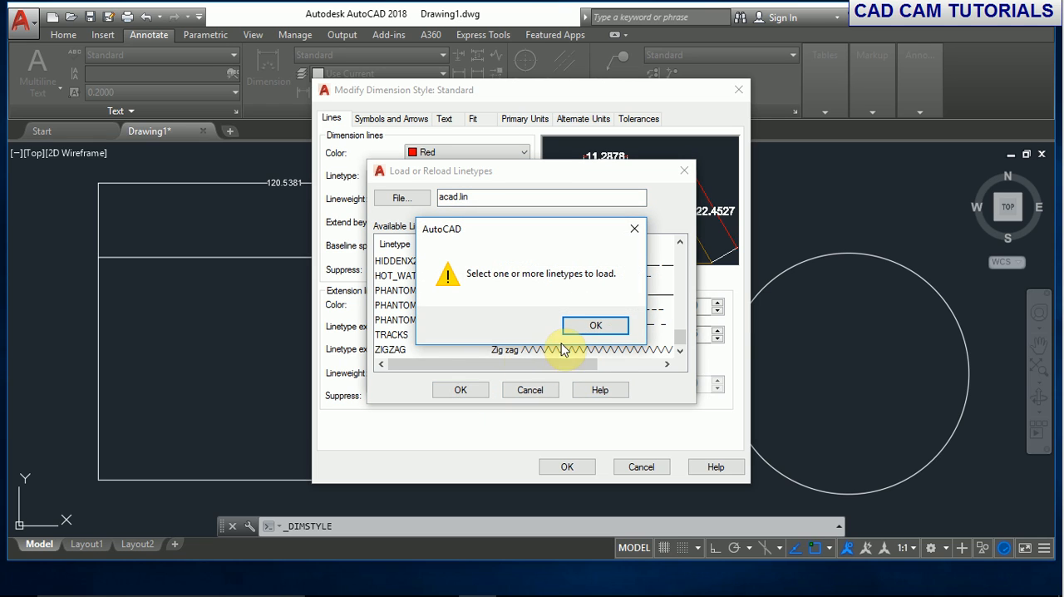
{"action": "left_click", "coordinate": [634, 229]}
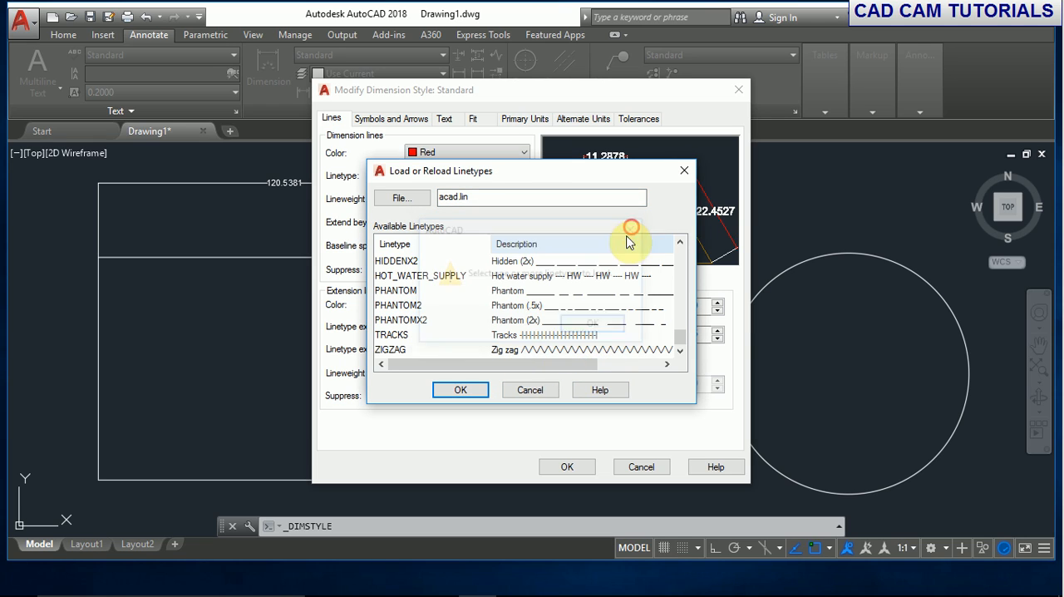
{"action": "left_click", "coordinate": [545, 306]}
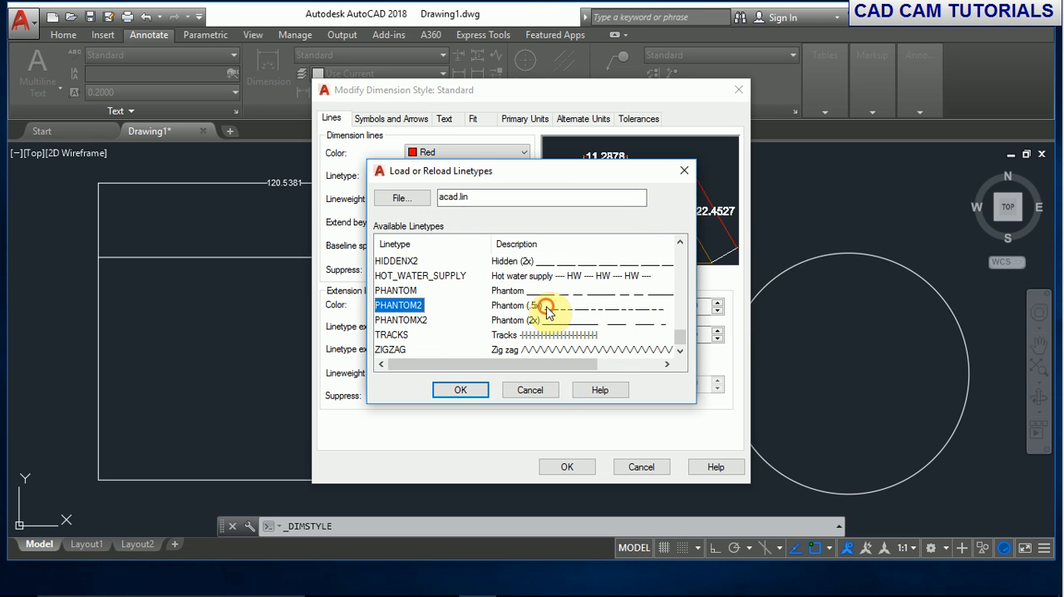
{"action": "left_click", "coordinate": [542, 391]}
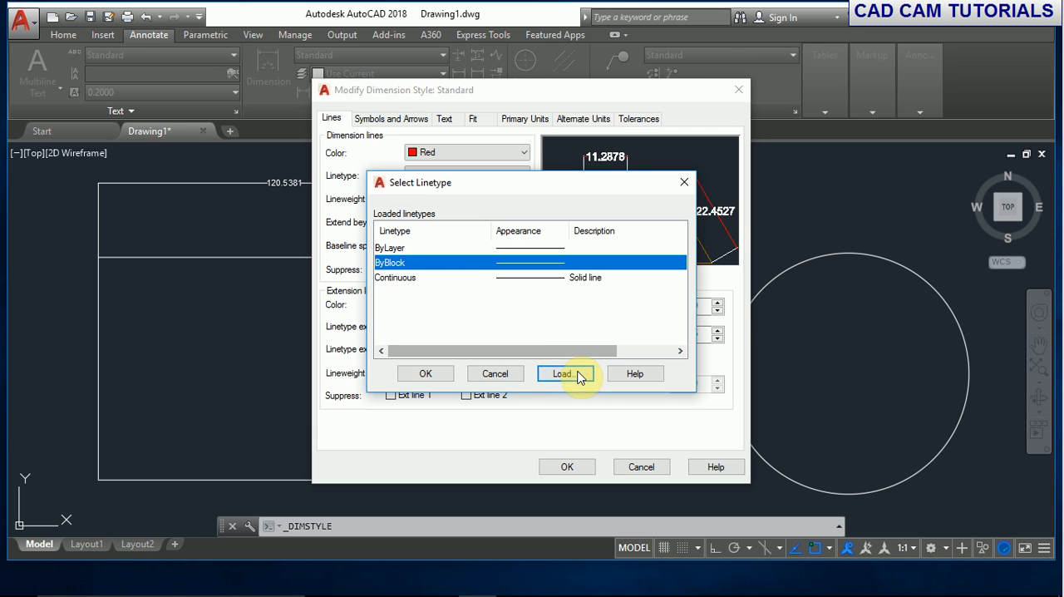
{"action": "left_click", "coordinate": [488, 374]}
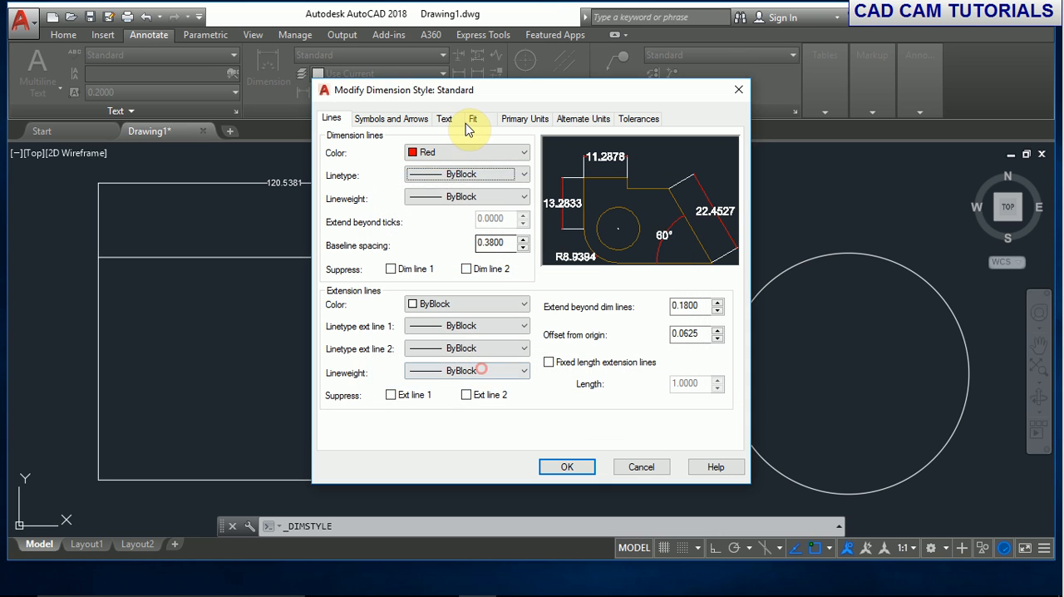
{"action": "left_click", "coordinate": [482, 198]}
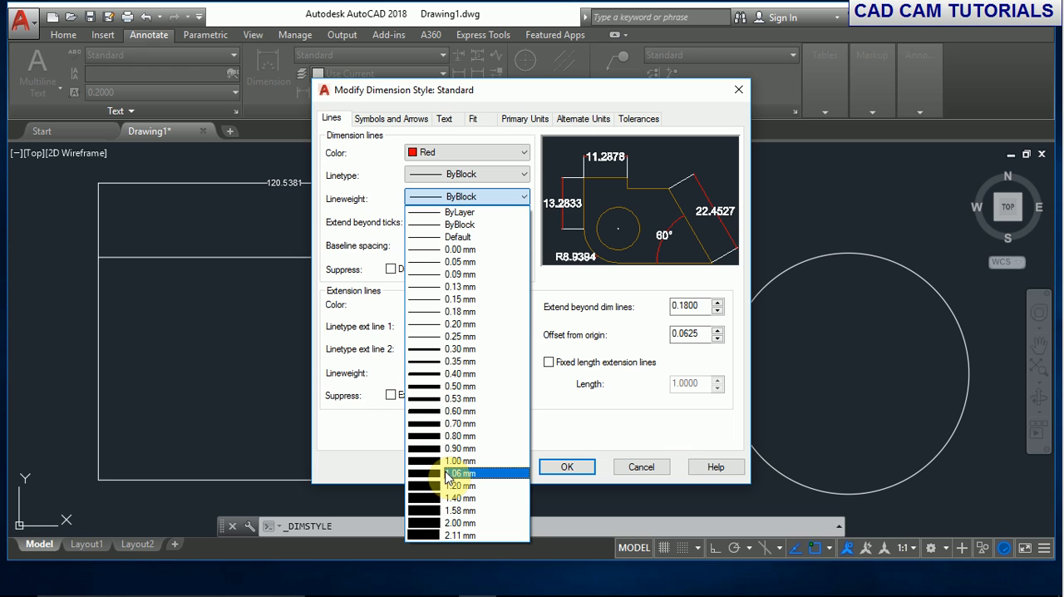
{"action": "left_click", "coordinate": [564, 433]}
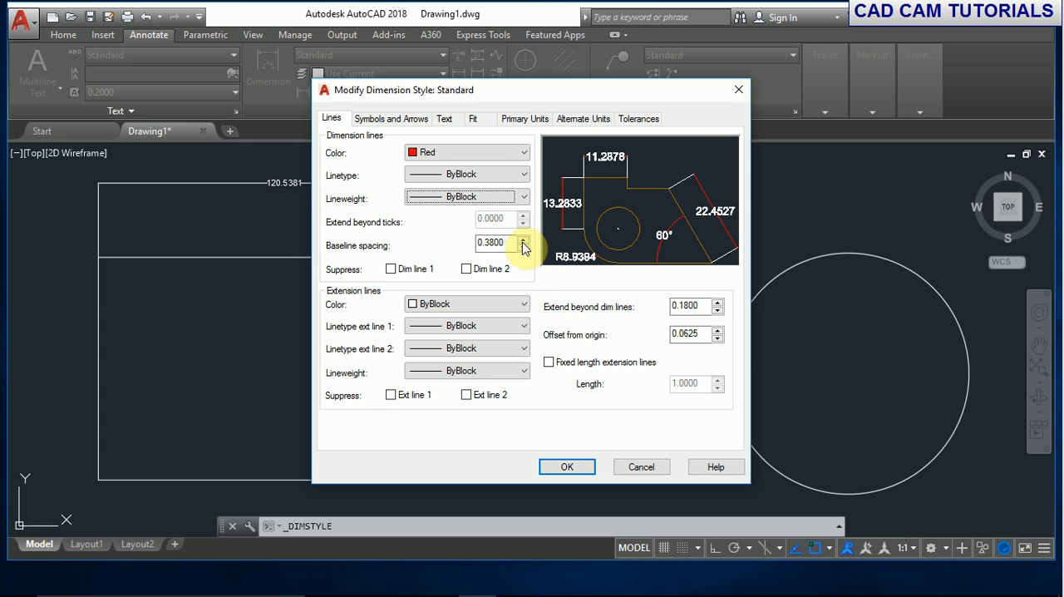
- Set the dimension lines' baseline spacing to 1.0000 and try suppressing both Dim line 1 and Dim line 2
{"action": "double_click", "coordinate": [494, 242]}
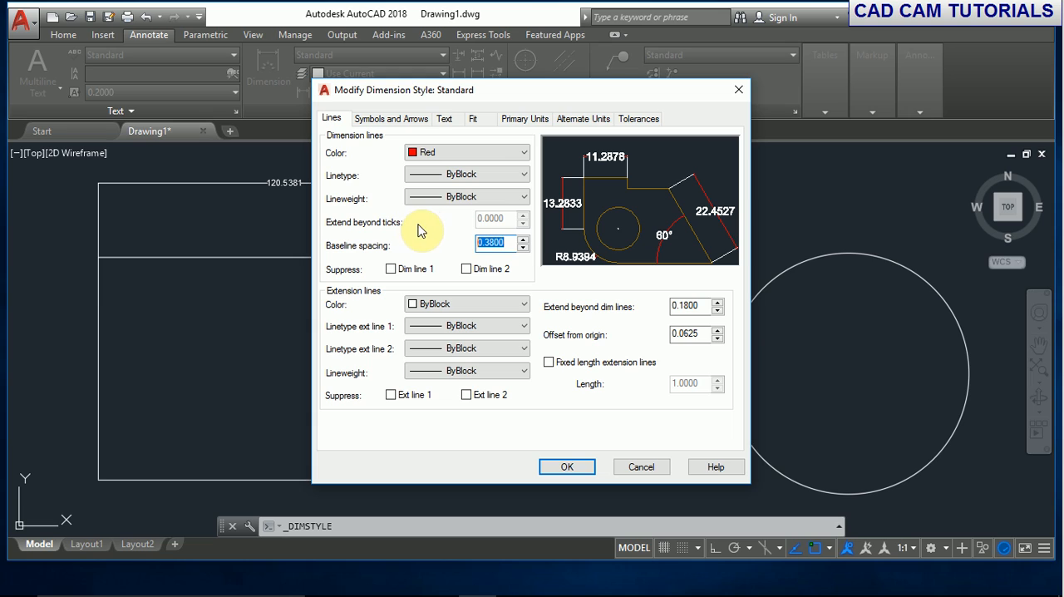
{"action": "type", "text": "1"}
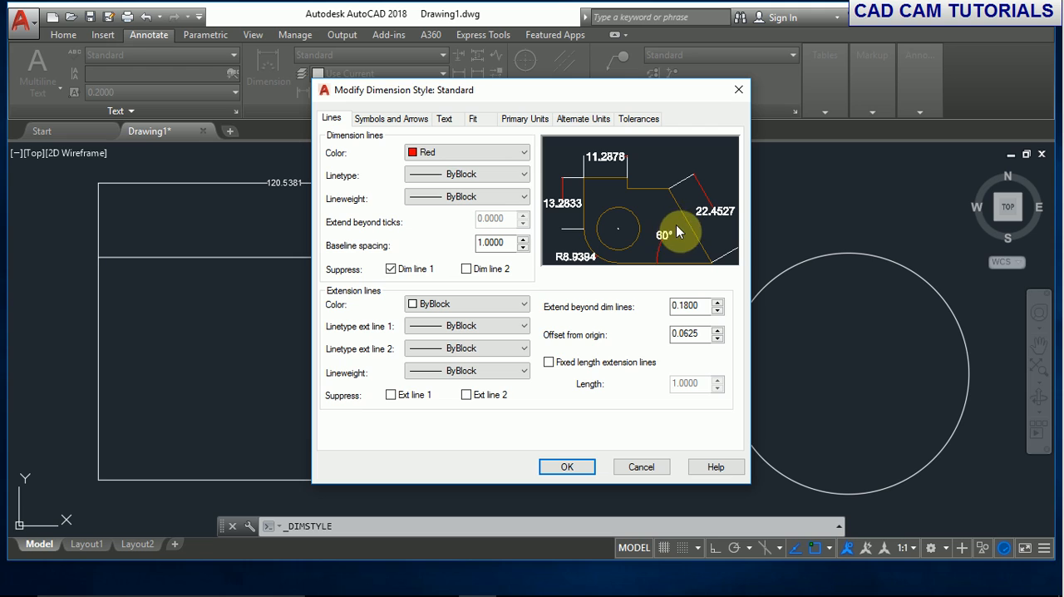
{"action": "left_click", "coordinate": [467, 270]}
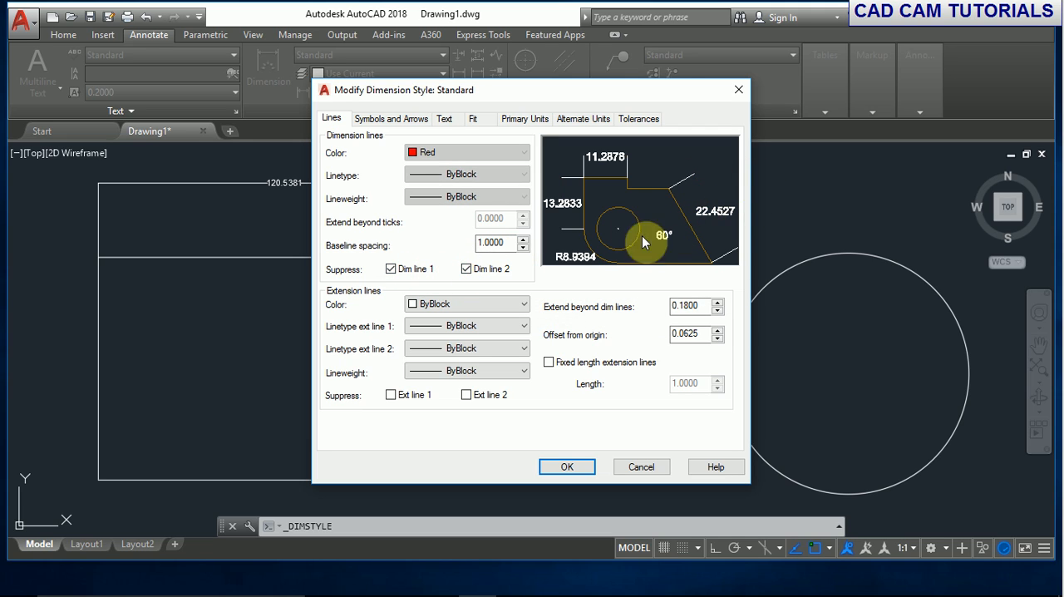
{"action": "left_click", "coordinate": [389, 269]}
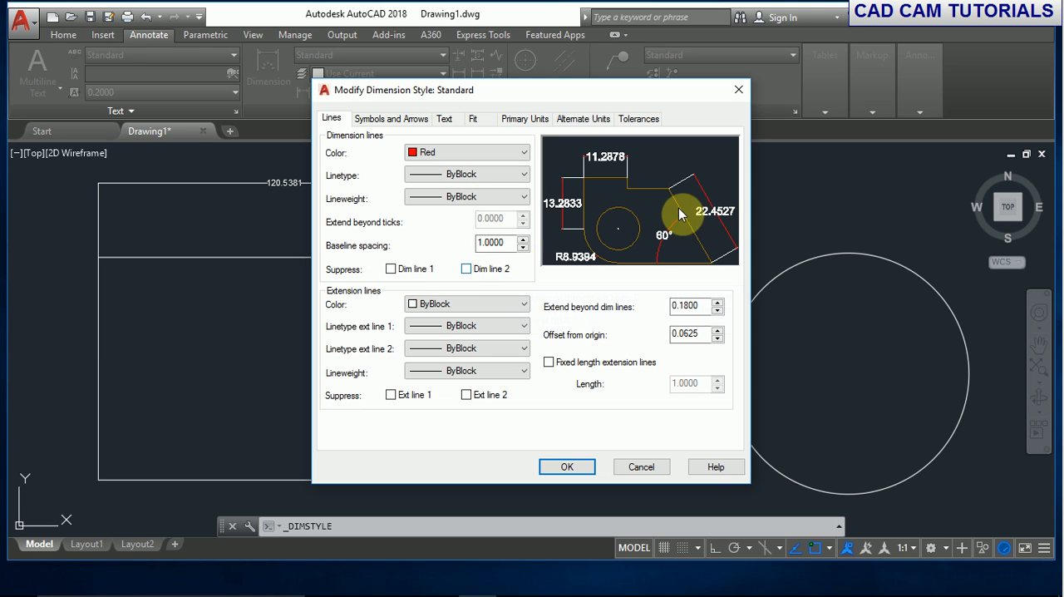
- Set the extension line color to Green and make the extension lines extend 2.0000 beyond the dimension lines
{"action": "left_click", "coordinate": [524, 305]}
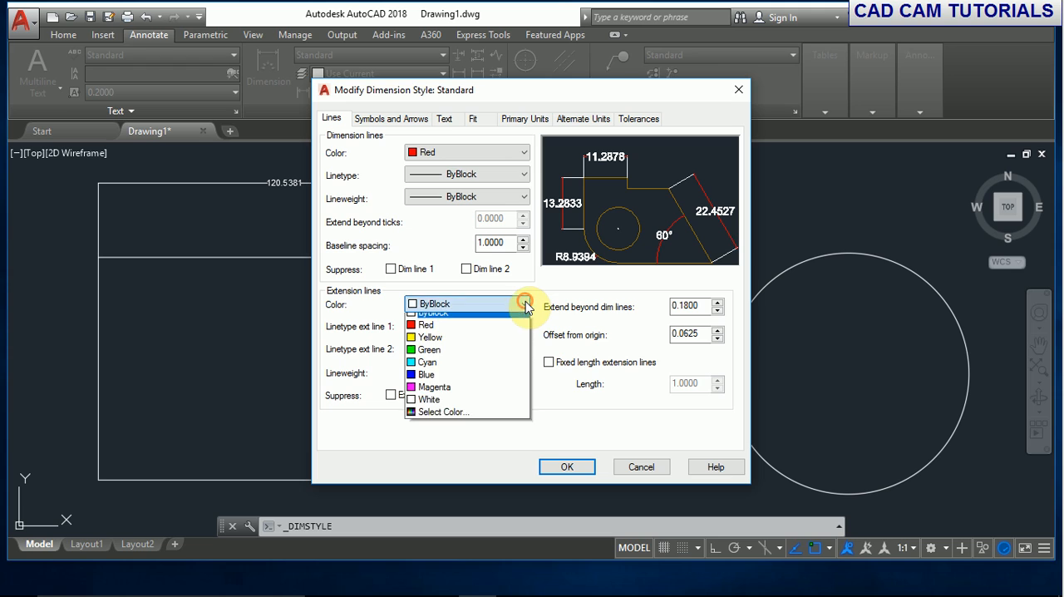
{"action": "left_click", "coordinate": [429, 368]}
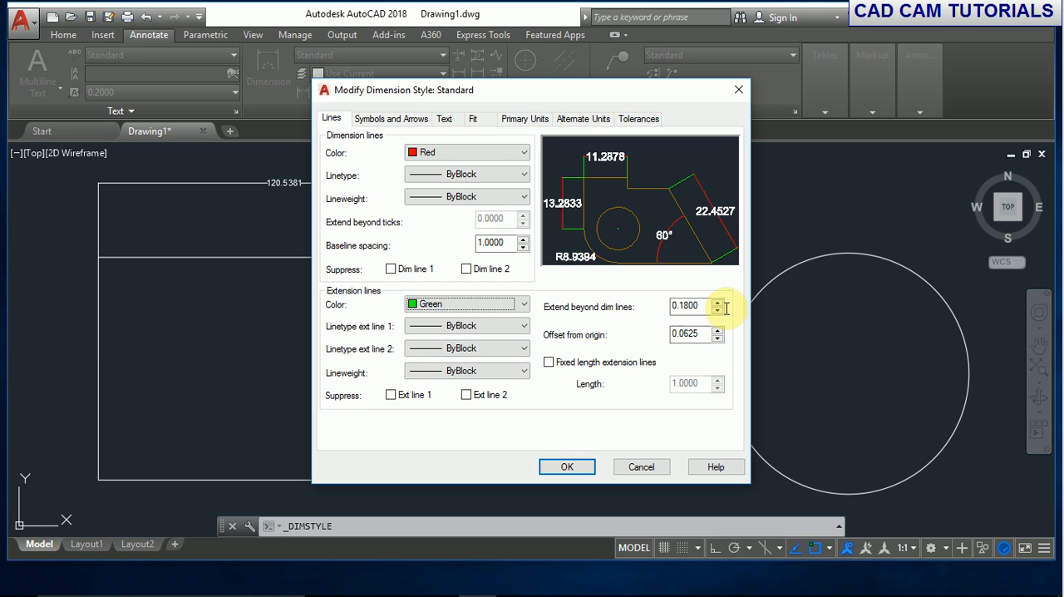
{"action": "left_click_drag", "start_coordinate": [706, 305], "coordinate": [650, 306]}
{"action": "type", "text": "1"}
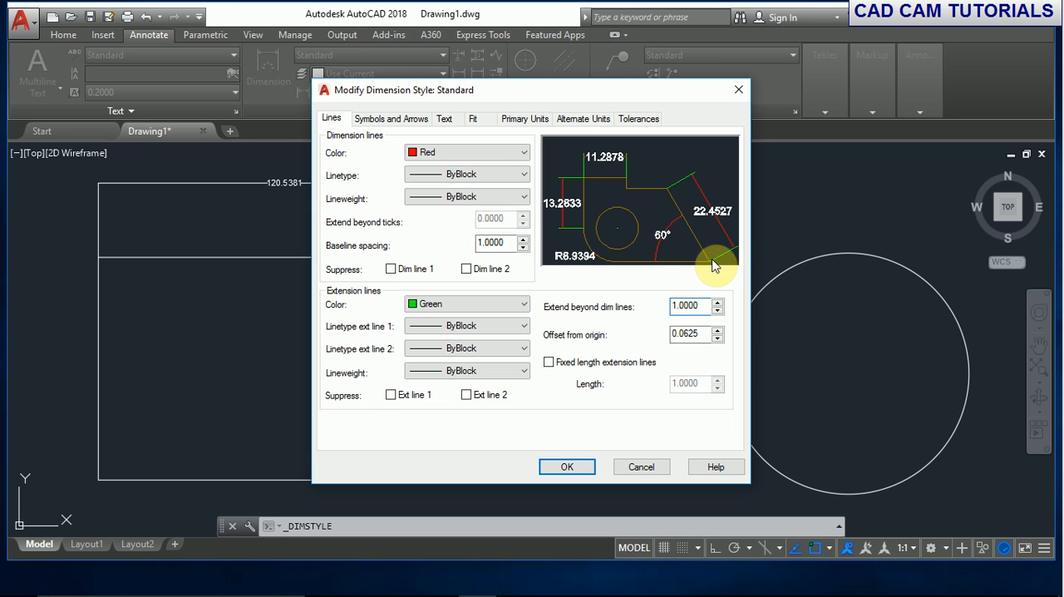
{"action": "double_click", "coordinate": [697, 305]}
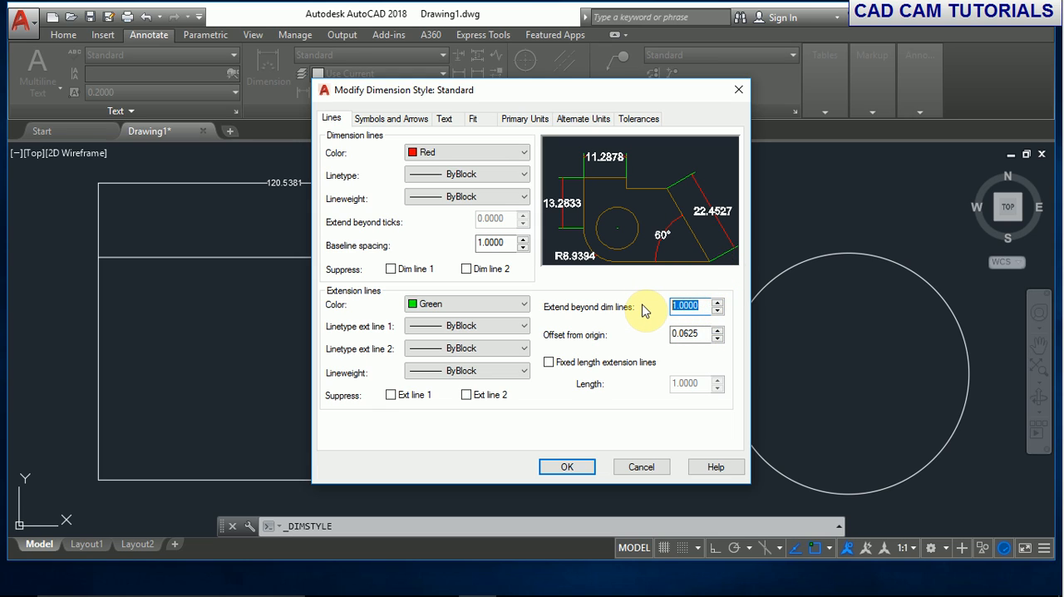
{"action": "type", "text": "1"}
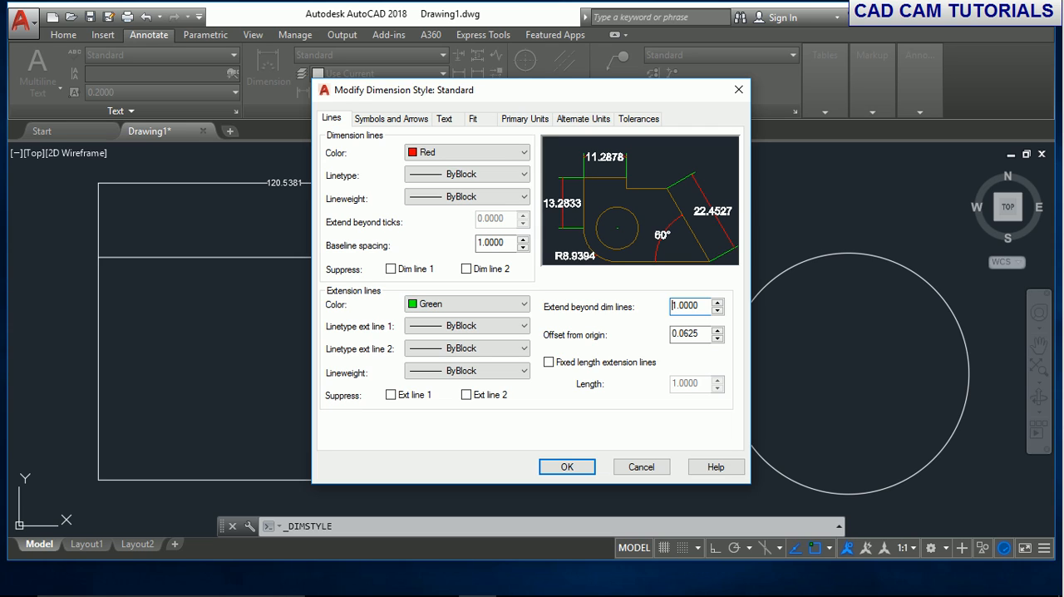
{"action": "left_click", "coordinate": [703, 303]}
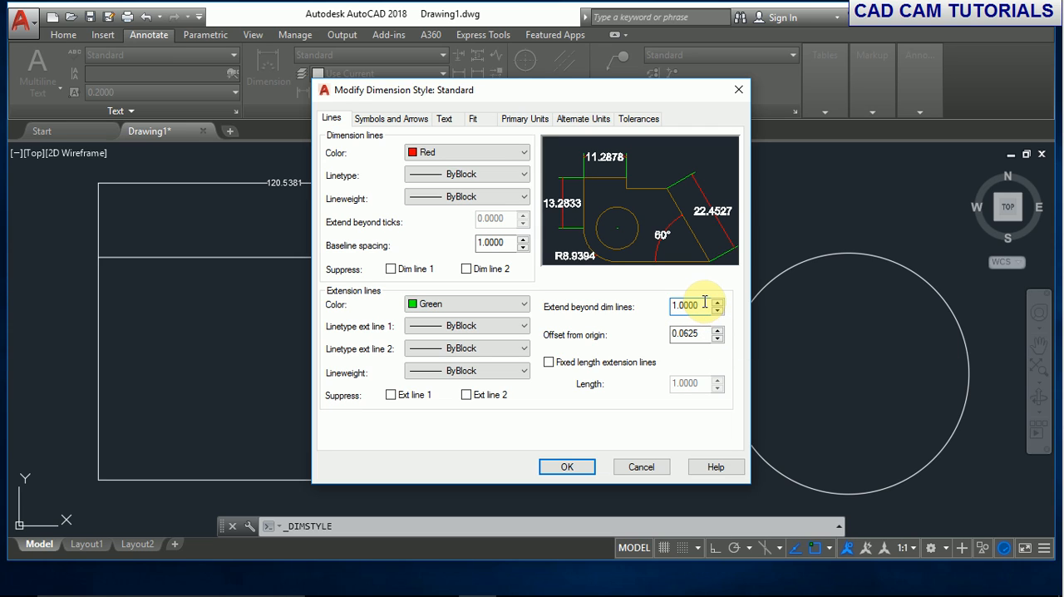
{"action": "left_click_drag", "start_coordinate": [705, 304], "coordinate": [648, 305]}
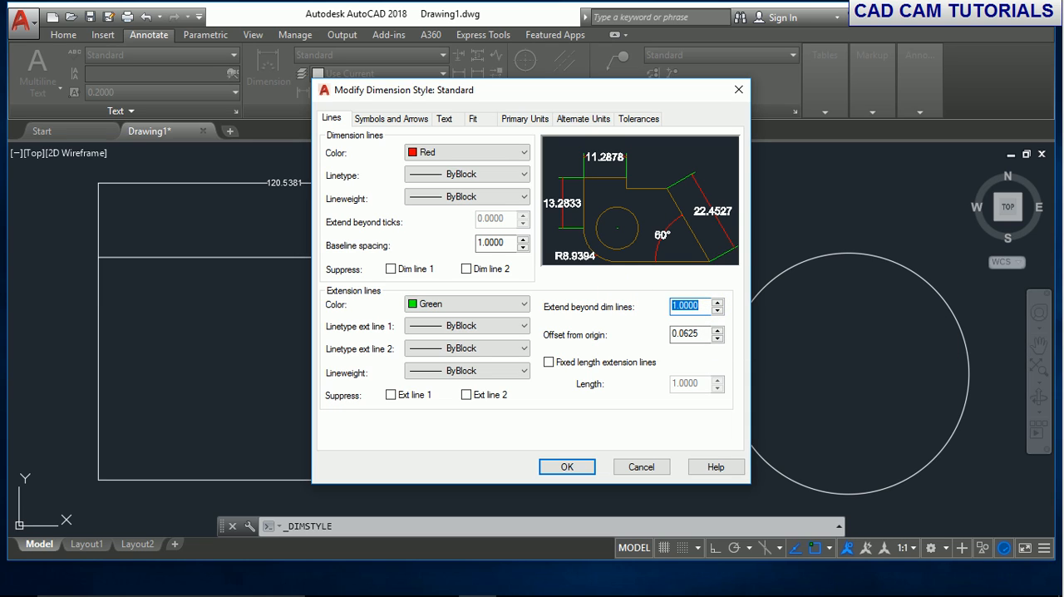
{"action": "type", "text": "2.0000"}
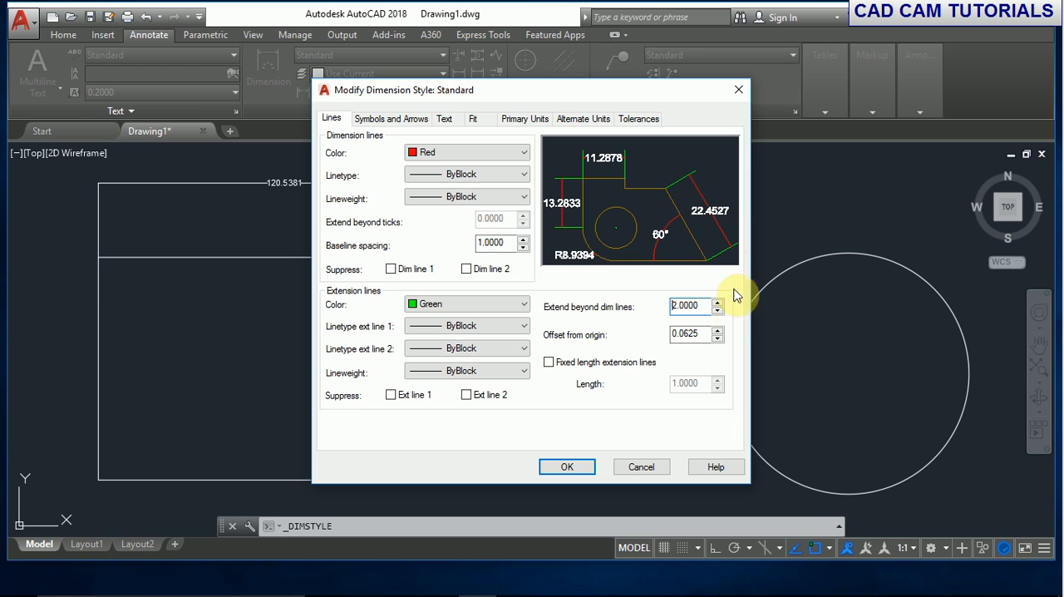
- Set the extension lines' offset from origin to 1.0000 and apply the changes to the Standard dimension style
{"action": "left_click_drag", "start_coordinate": [707, 336], "coordinate": [634, 336]}
{"action": "left_click", "coordinate": [566, 466]}
{"action": "left_click", "coordinate": [615, 407]}
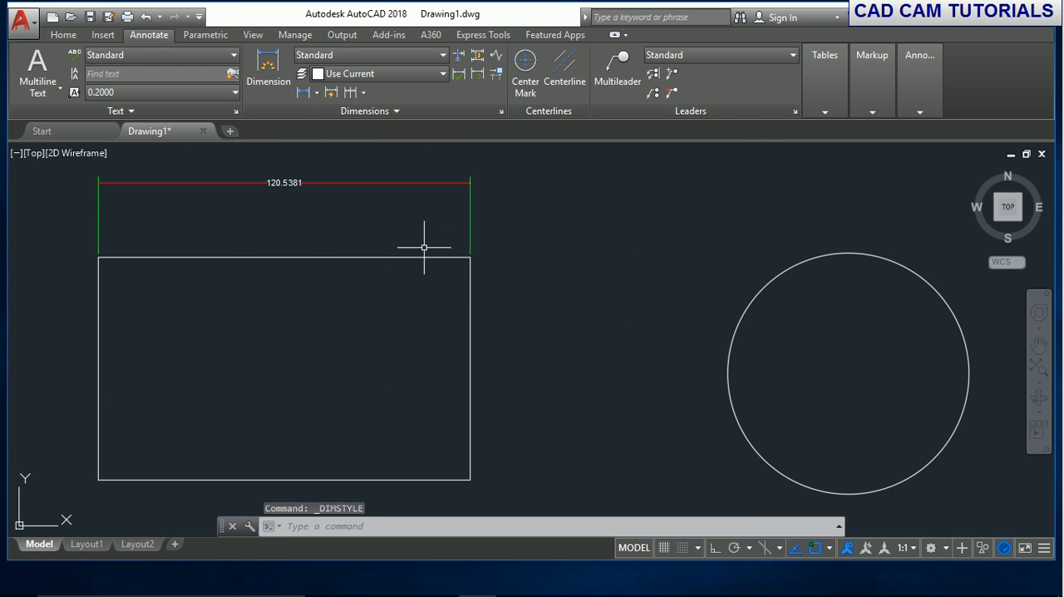
- Modify the Standard dimension style to use Closed blank as its first arrowhead
{"action": "left_click", "coordinate": [433, 52]}
{"action": "left_click", "coordinate": [359, 151]}
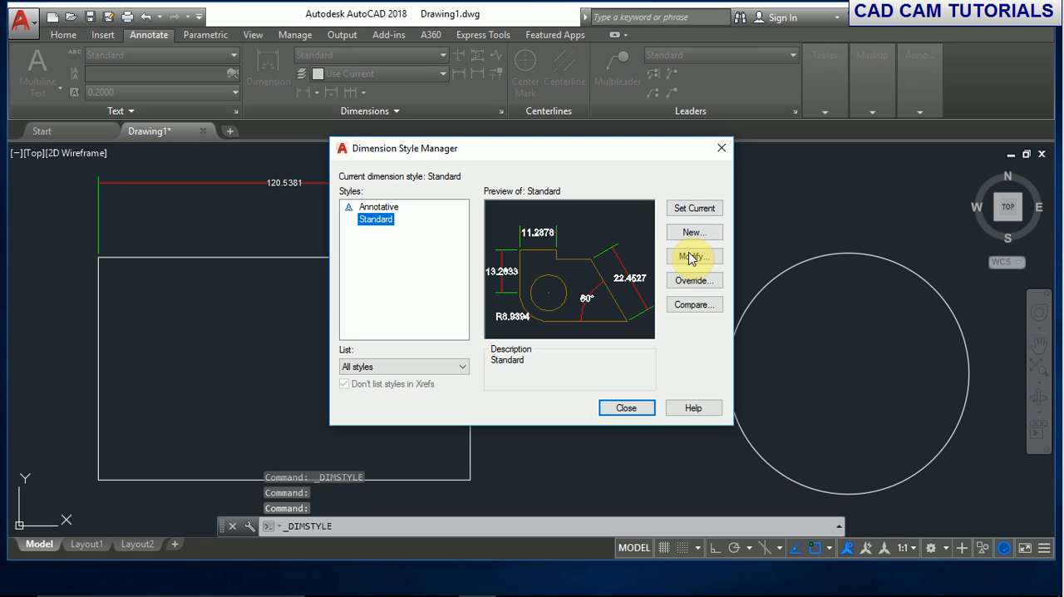
{"action": "left_click", "coordinate": [690, 254]}
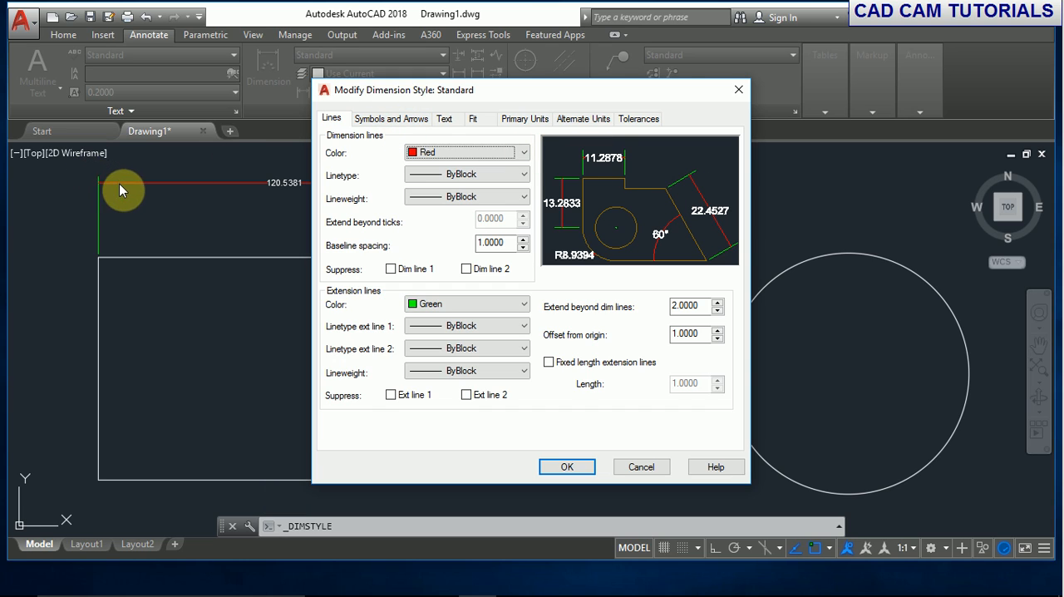
{"action": "left_click", "coordinate": [373, 126]}
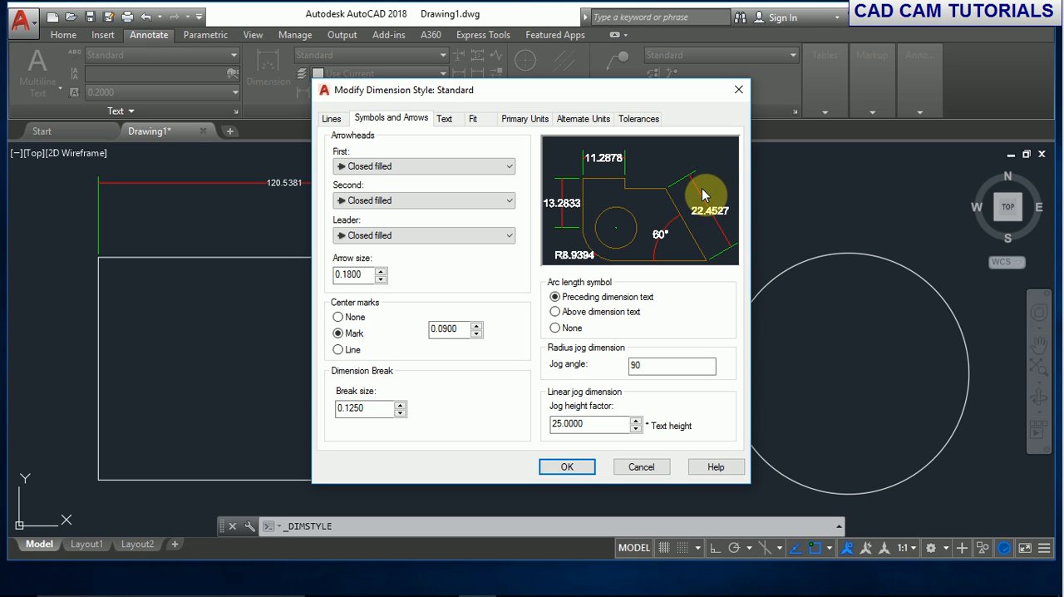
{"action": "left_click", "coordinate": [506, 165]}
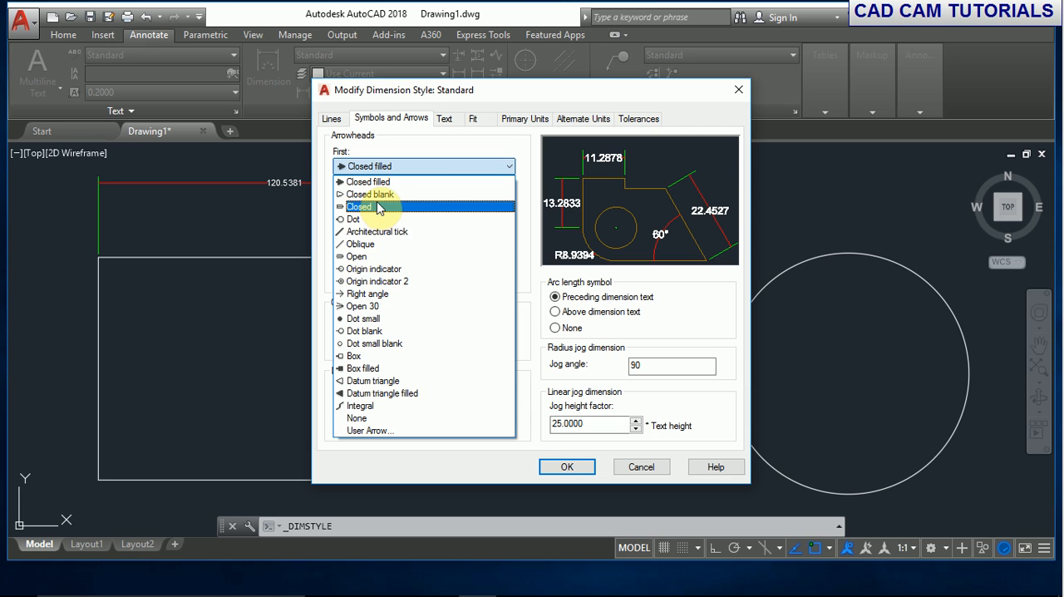
{"action": "left_click", "coordinate": [374, 194]}
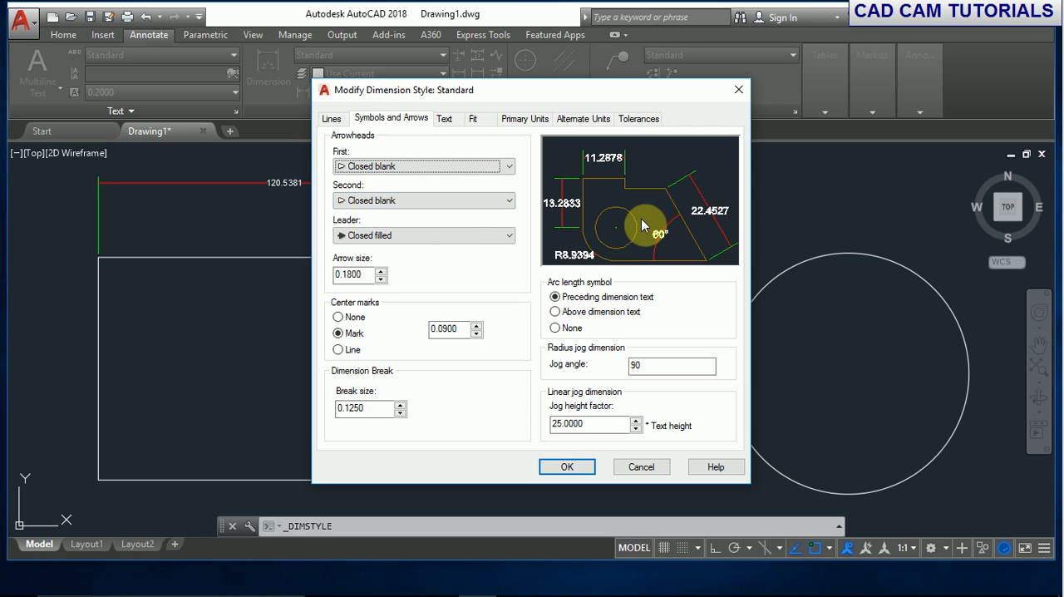
- Set the arrow size of the Standard dimension style to 2.0000 and its second arrowhead to Dot
{"action": "left_click_drag", "start_coordinate": [369, 277], "coordinate": [311, 275]}
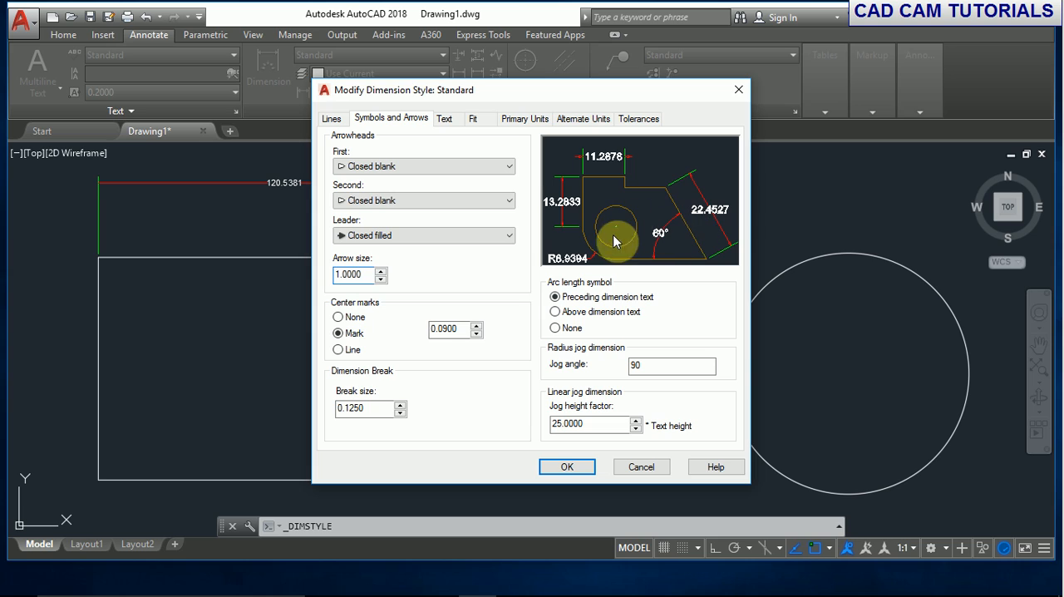
{"action": "double_click", "coordinate": [362, 275]}
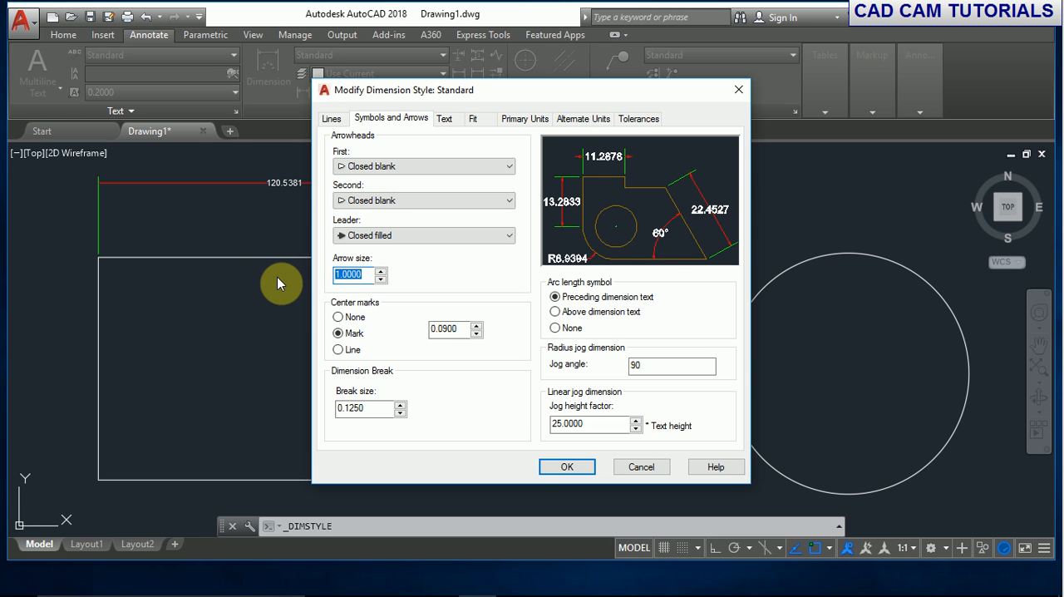
{"action": "type", "text": "2"}
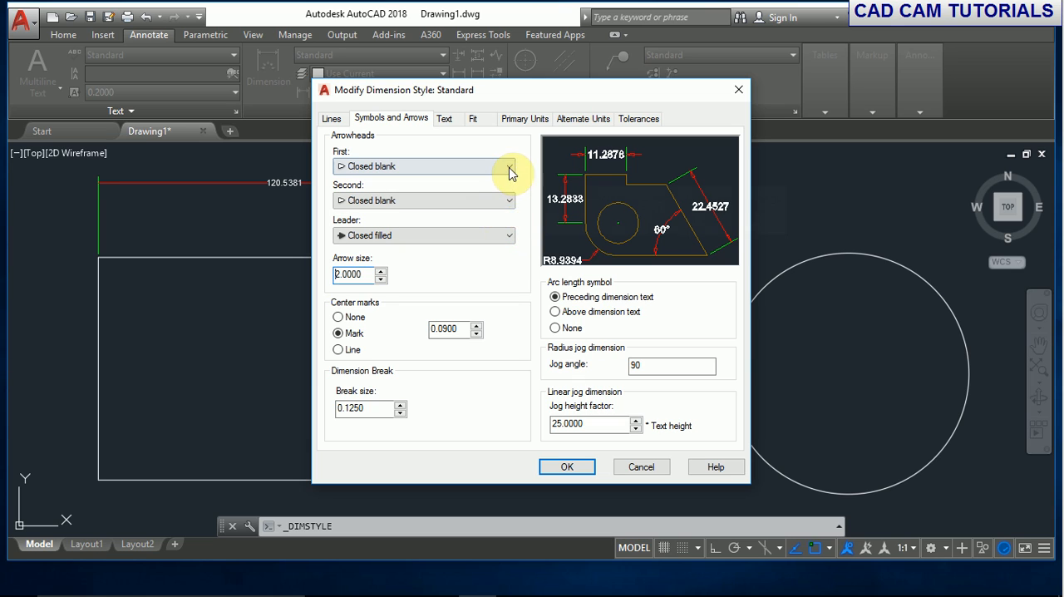
{"action": "left_click", "coordinate": [508, 201]}
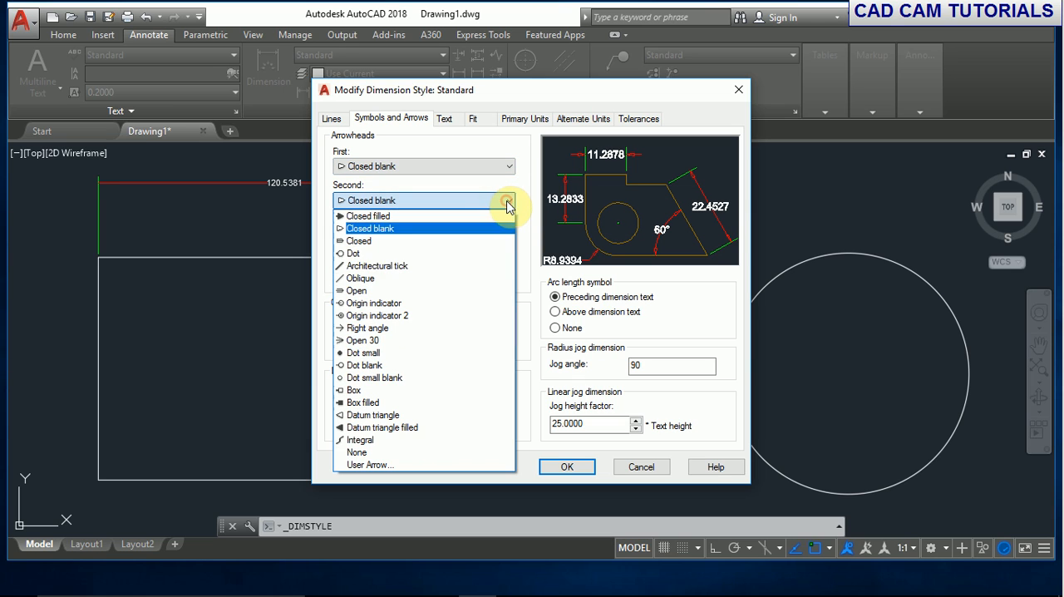
{"action": "left_click", "coordinate": [366, 254]}
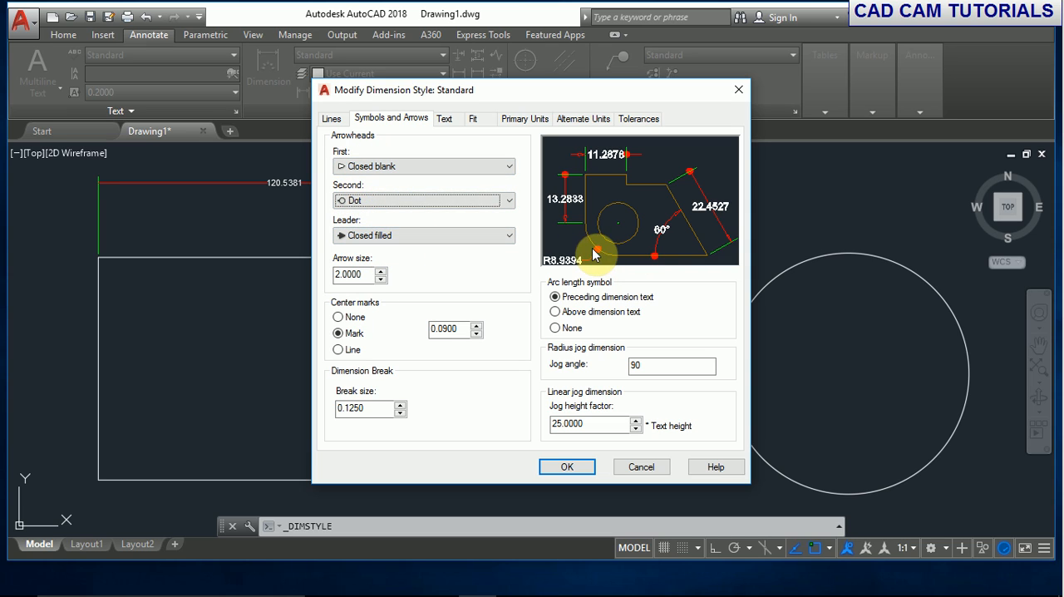
- Compare the Line center mark with Mark, and set the Standard dimension style's center marks to Mark with size 1.0000
{"action": "left_click", "coordinate": [507, 239]}
{"action": "left_click", "coordinate": [506, 239]}
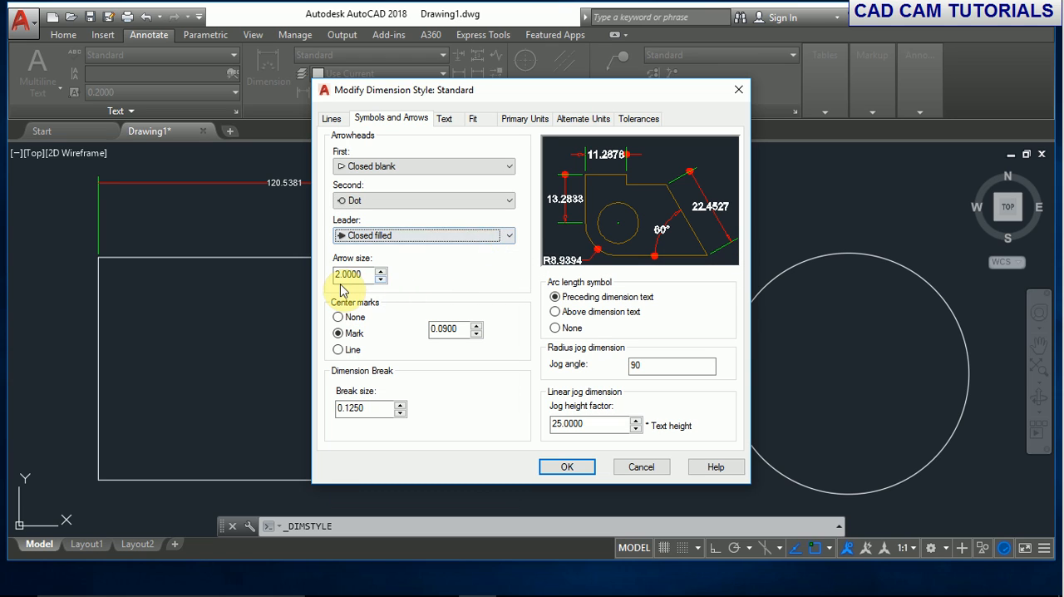
{"action": "left_click", "coordinate": [338, 350]}
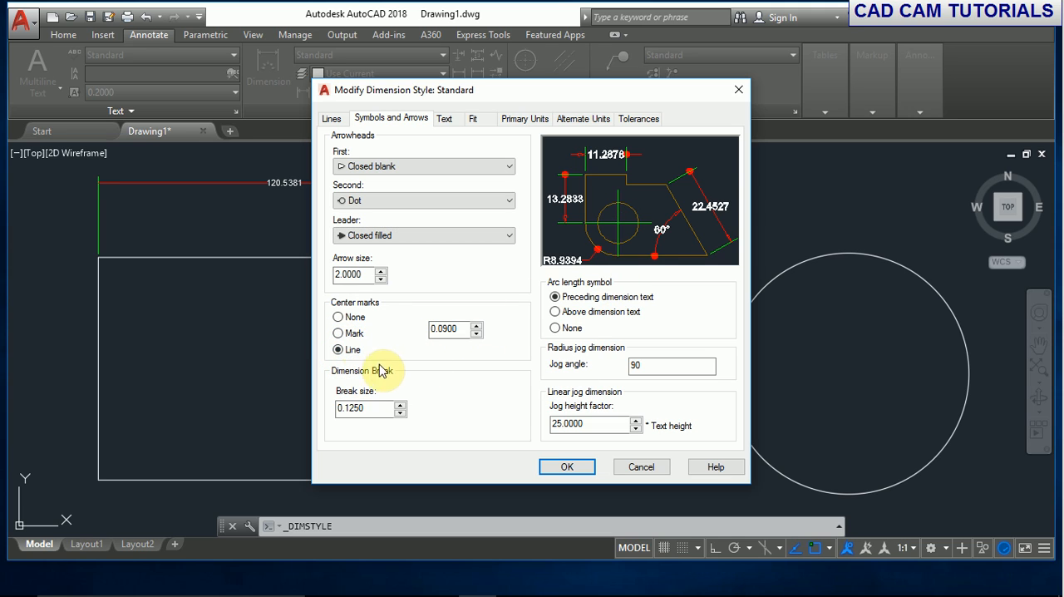
{"action": "left_click", "coordinate": [339, 333]}
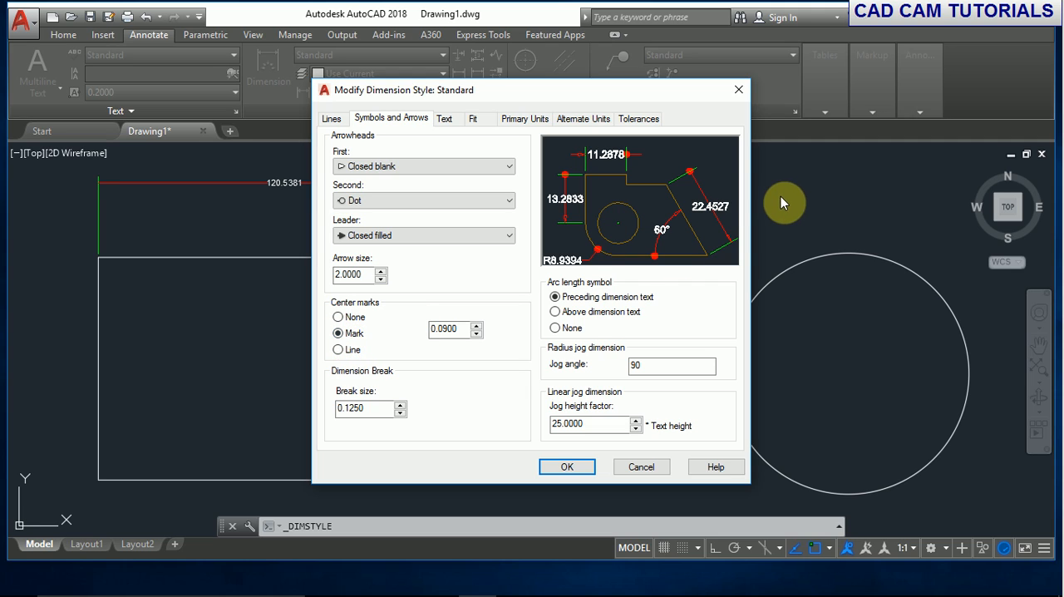
{"action": "left_click_drag", "start_coordinate": [470, 329], "coordinate": [390, 336]}
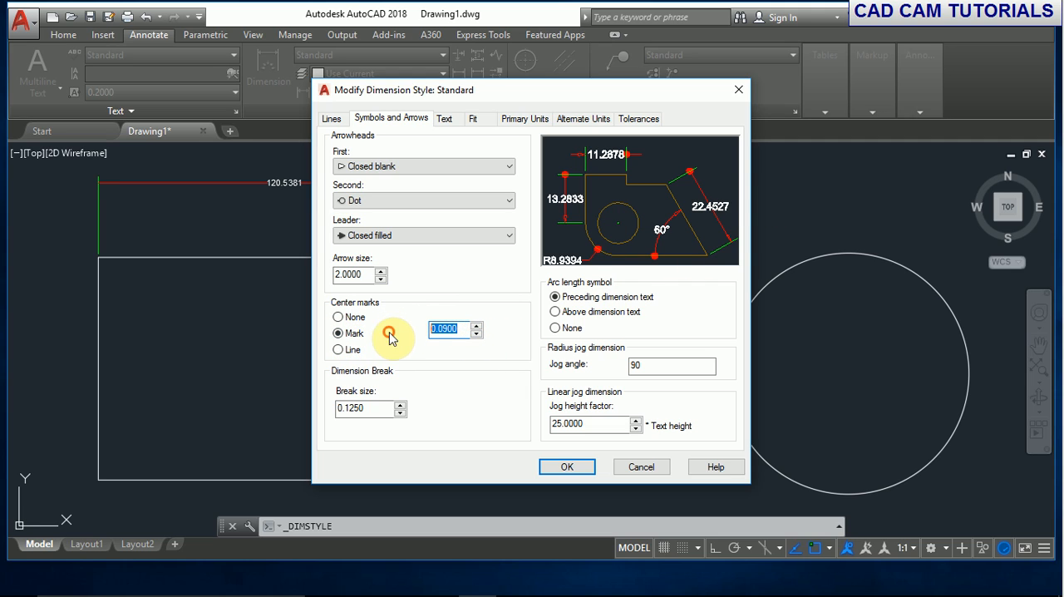
{"action": "type", "text": "1"}
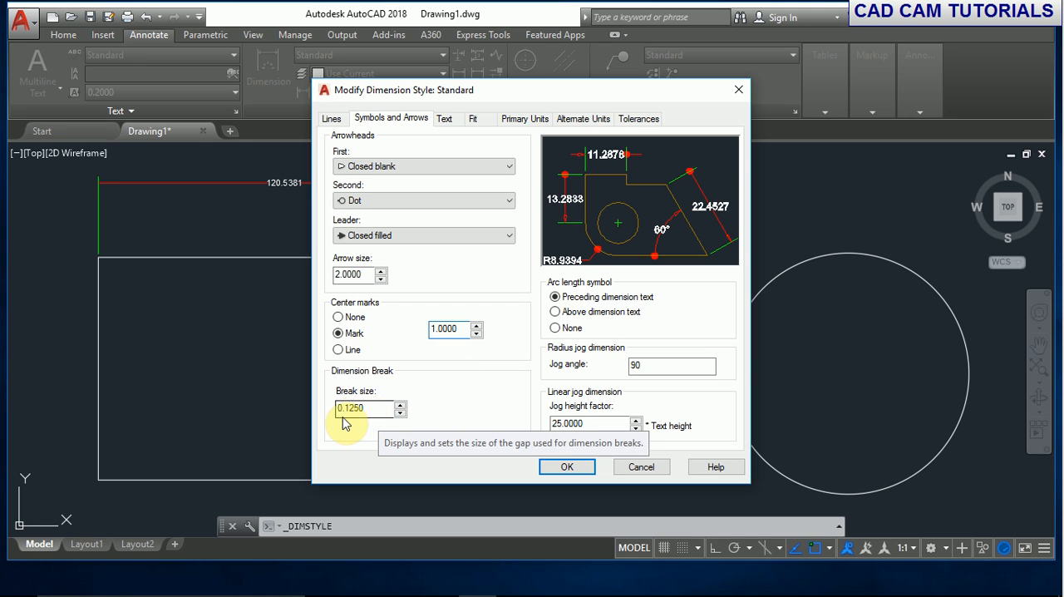
- Try the Above dimension text and None arc length symbol options, and return to Preceding dimension text
{"action": "left_click", "coordinate": [595, 314]}
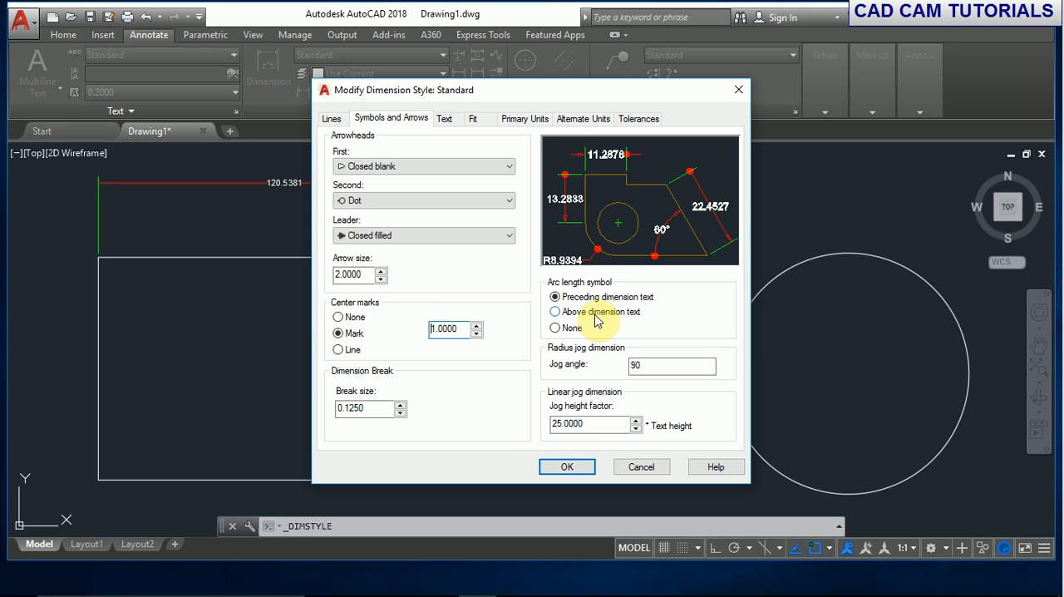
{"action": "left_click", "coordinate": [555, 328]}
{"action": "left_click", "coordinate": [556, 297]}
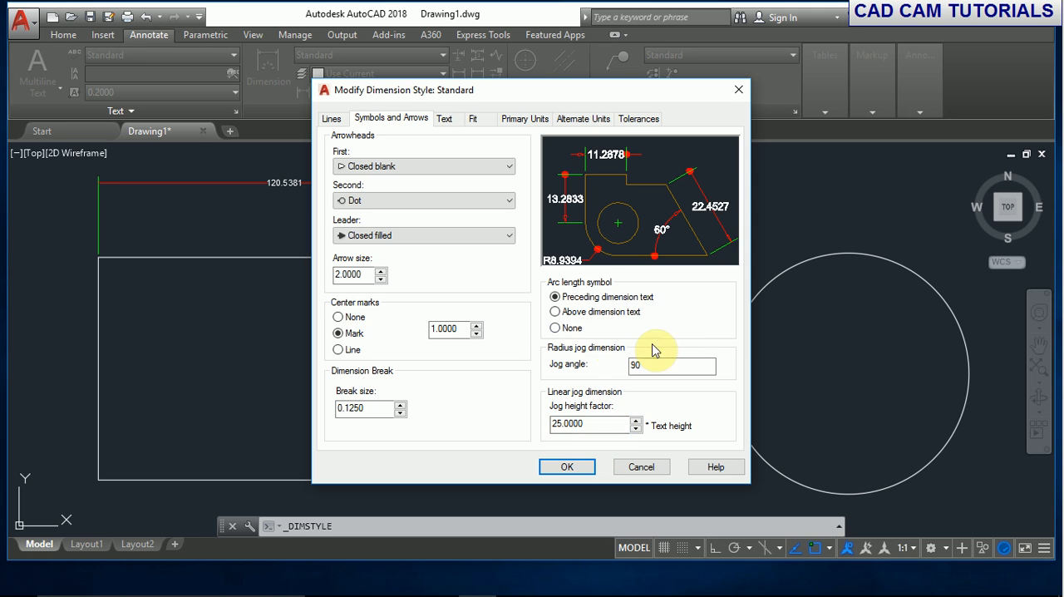
- Set the linear jog height factor to 1 and apply the changes to the Standard dimension style
{"action": "double_click", "coordinate": [624, 424]}
{"action": "type", "text": "1"}
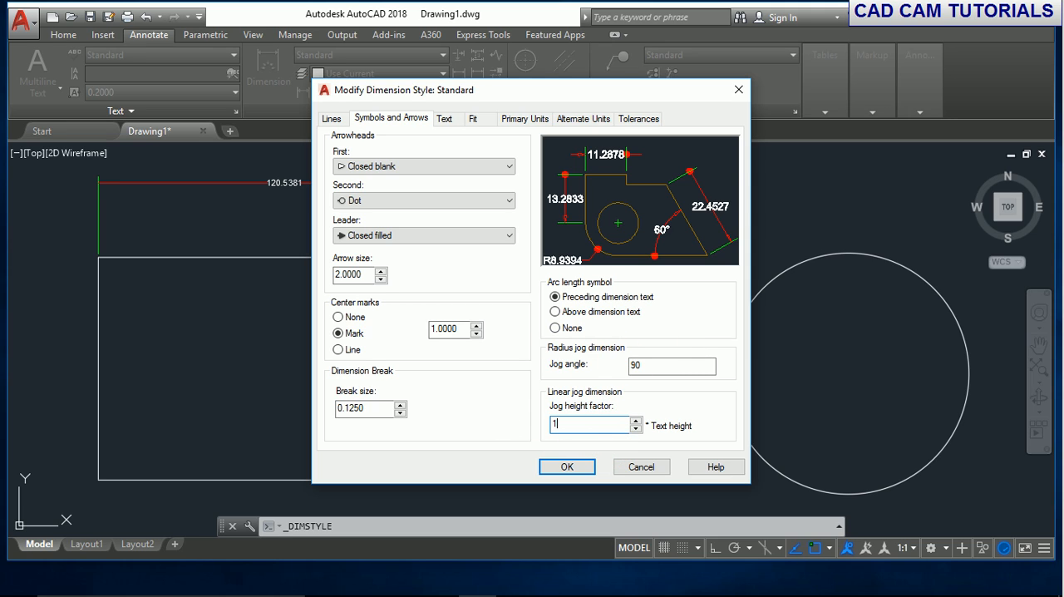
{"action": "left_click", "coordinate": [570, 462]}
{"action": "left_click", "coordinate": [624, 407]}
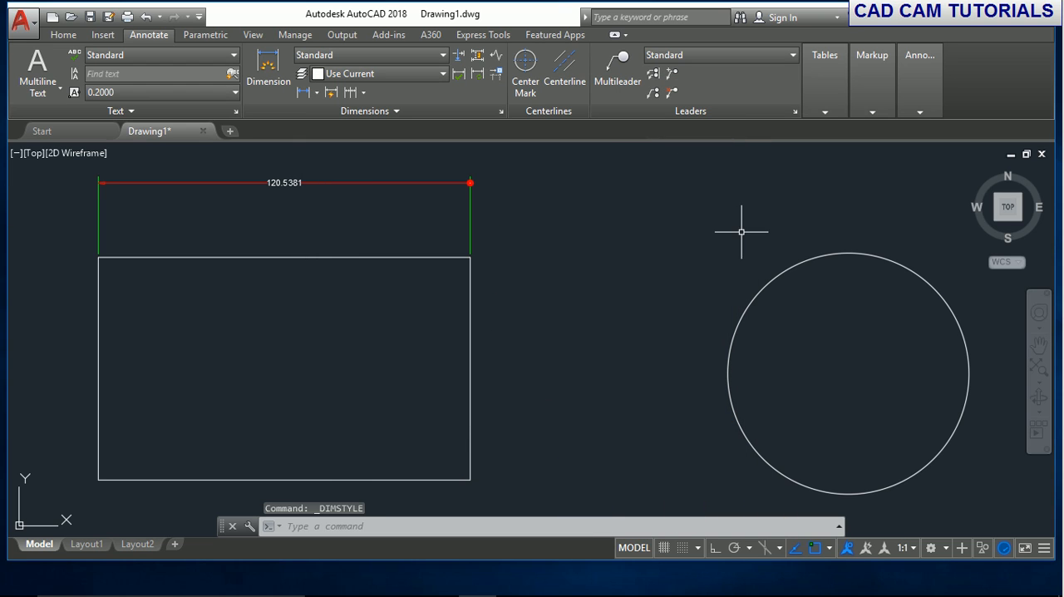
- Add a jog line to the rectangle's horizontal dimension, between its text and the dot arrowhead, and inspect it up close
{"action": "left_click", "coordinate": [497, 59]}
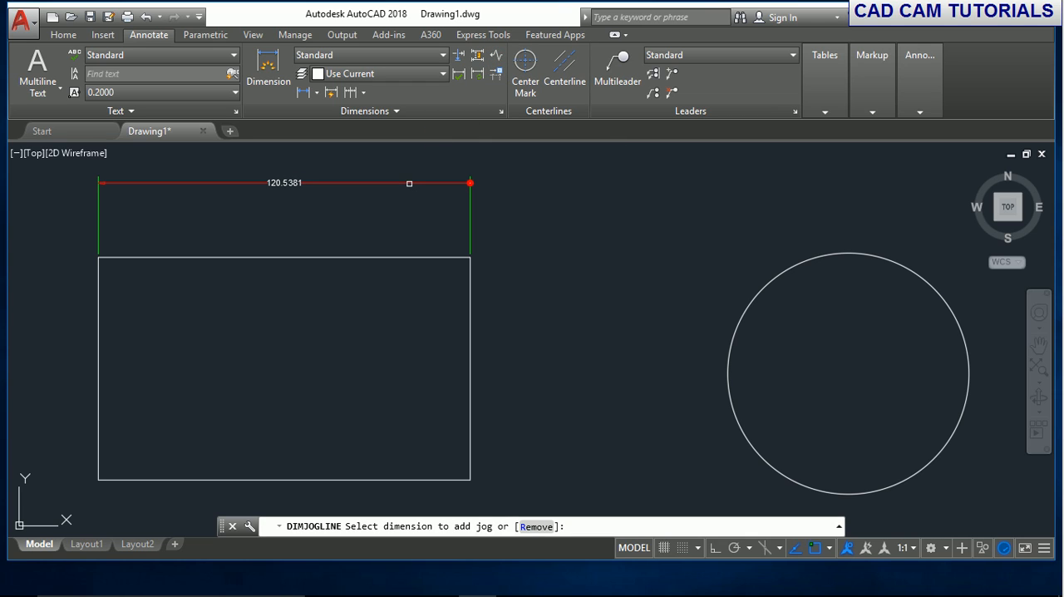
{"action": "left_click", "coordinate": [409, 183]}
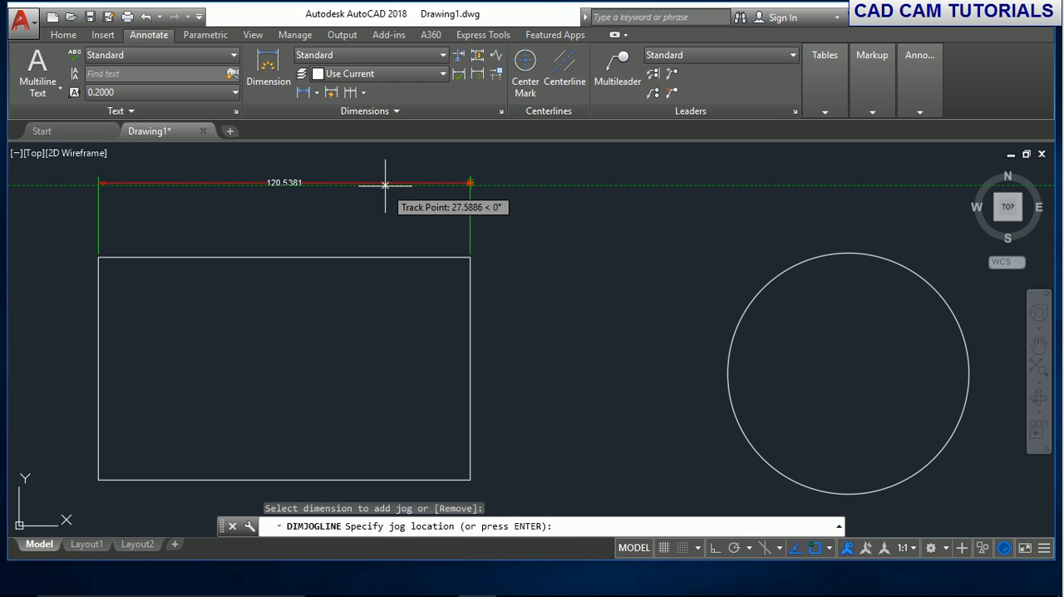
{"action": "left_click", "coordinate": [386, 183]}
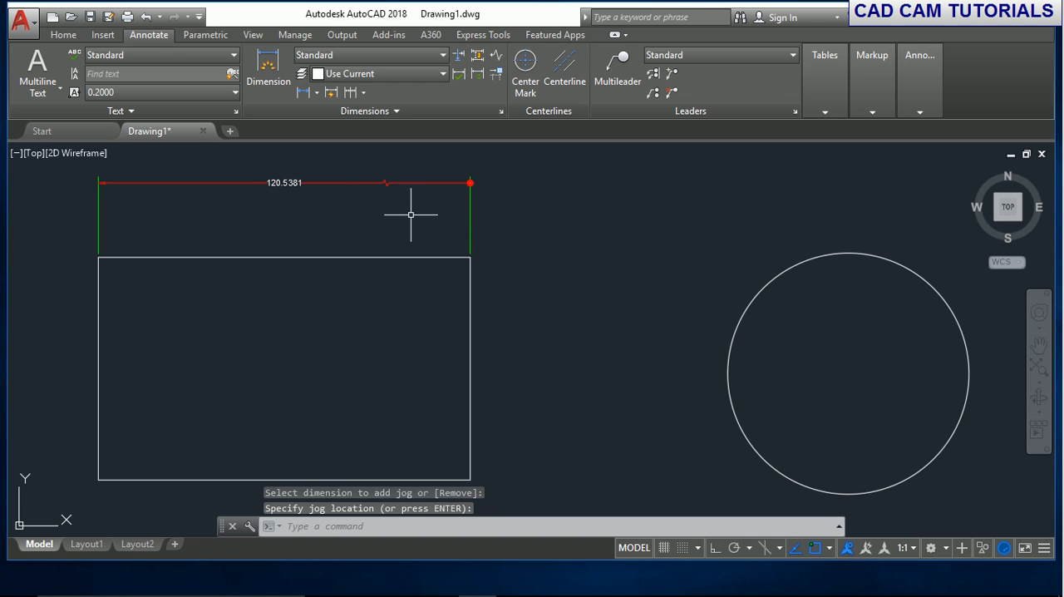
{"action": "scroll", "coordinate": [390, 208], "scroll_direction": "up", "scroll_amount": 3}
{"action": "scroll", "coordinate": [439, 240], "scroll_direction": "down", "scroll_amount": 1}
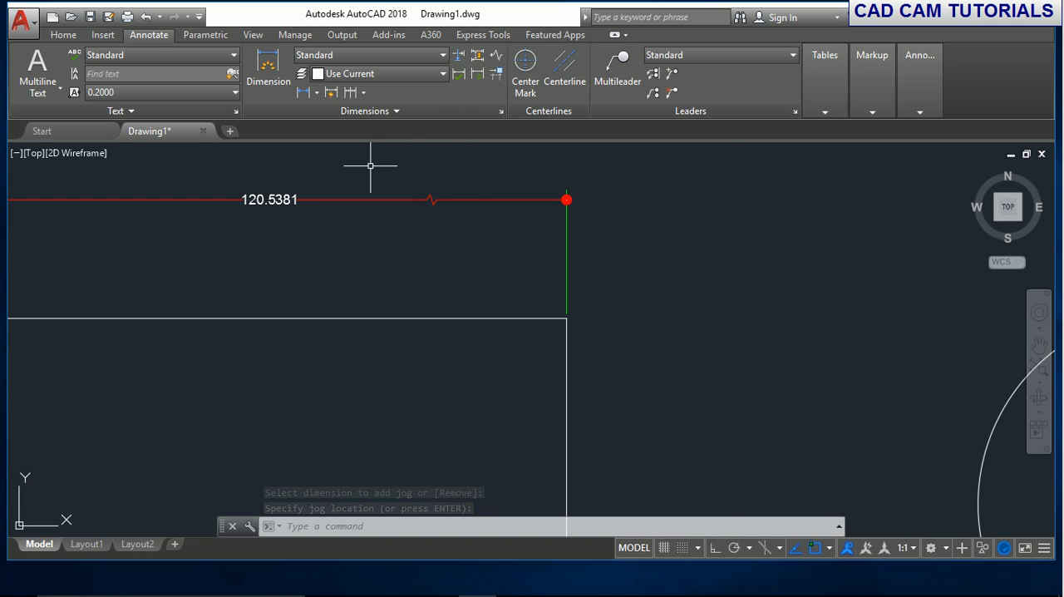
- Modify the Standard dimension style's linear jog height factor to 5 and apply the change
{"action": "left_click", "coordinate": [440, 56]}
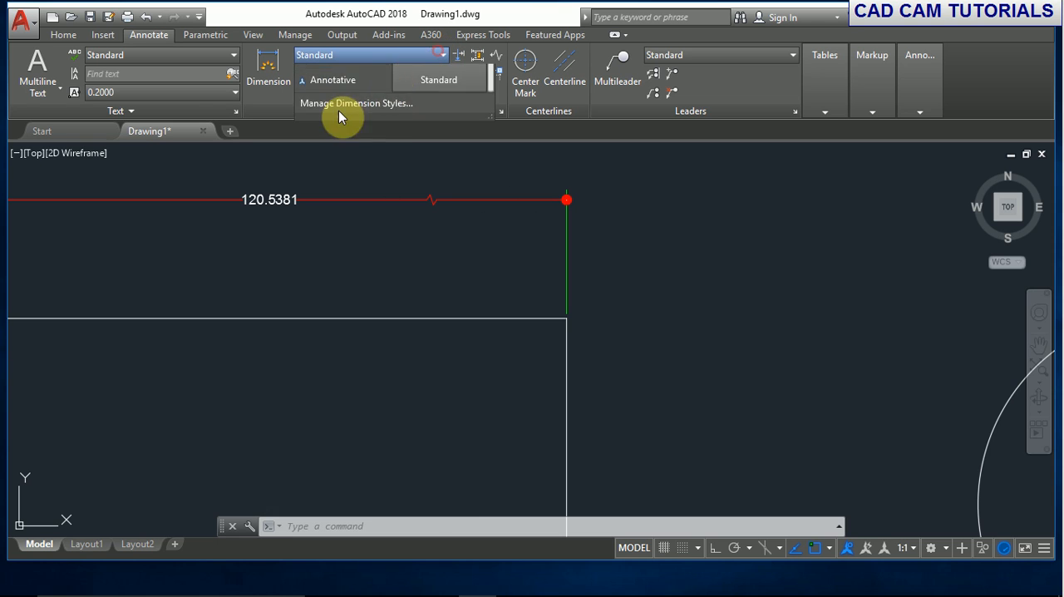
{"action": "left_click", "coordinate": [339, 148]}
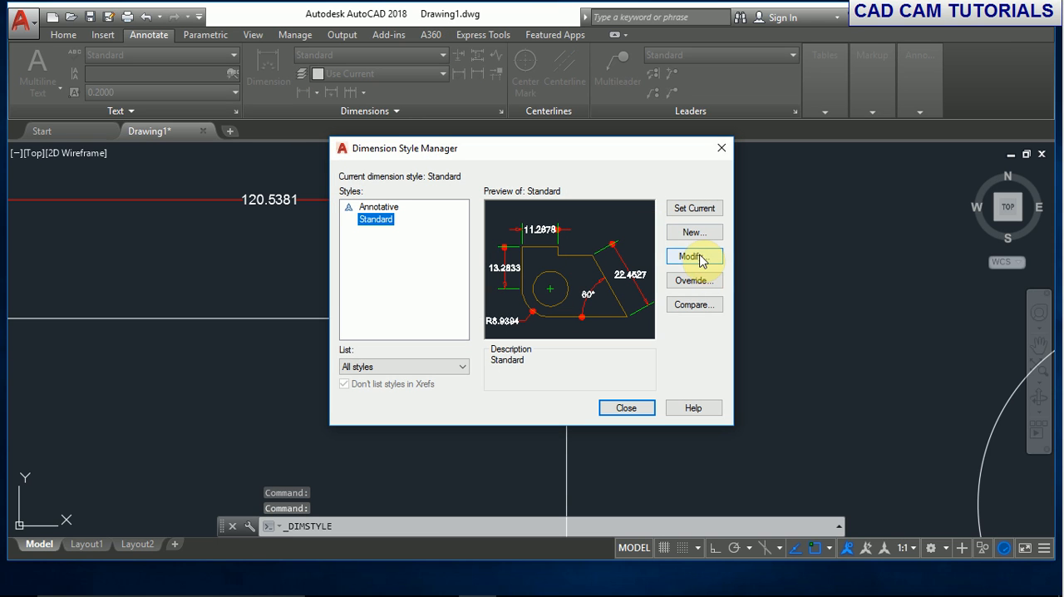
{"action": "left_click", "coordinate": [700, 256]}
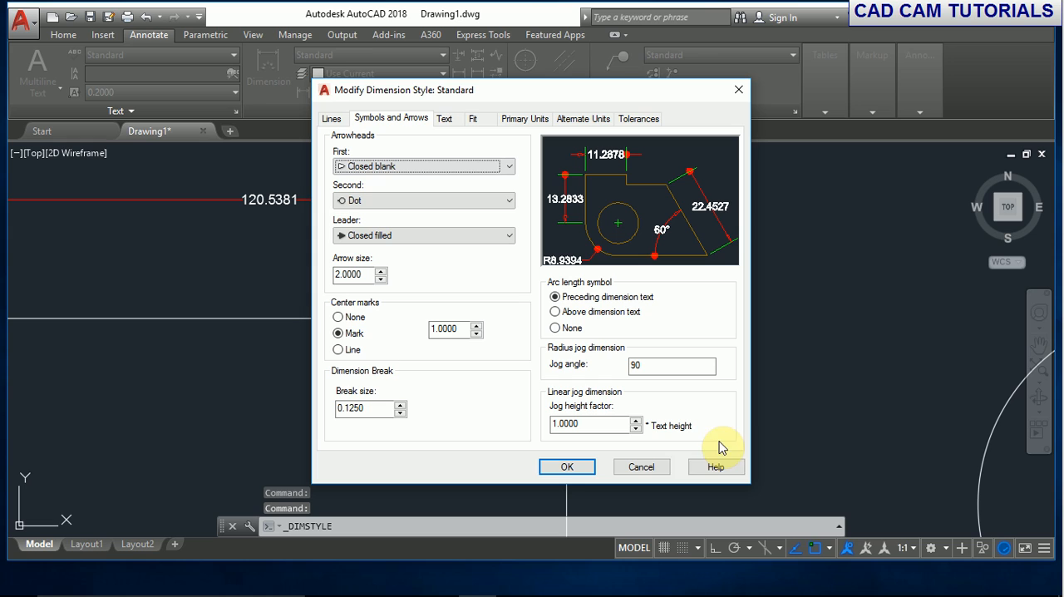
{"action": "double_click", "coordinate": [592, 423]}
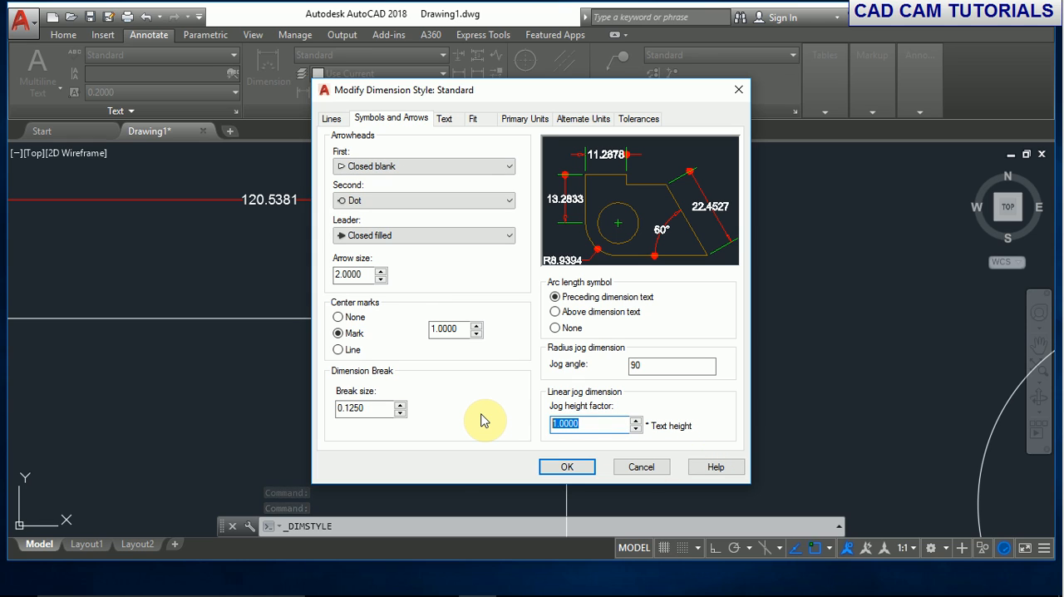
{"action": "type", "text": "5"}
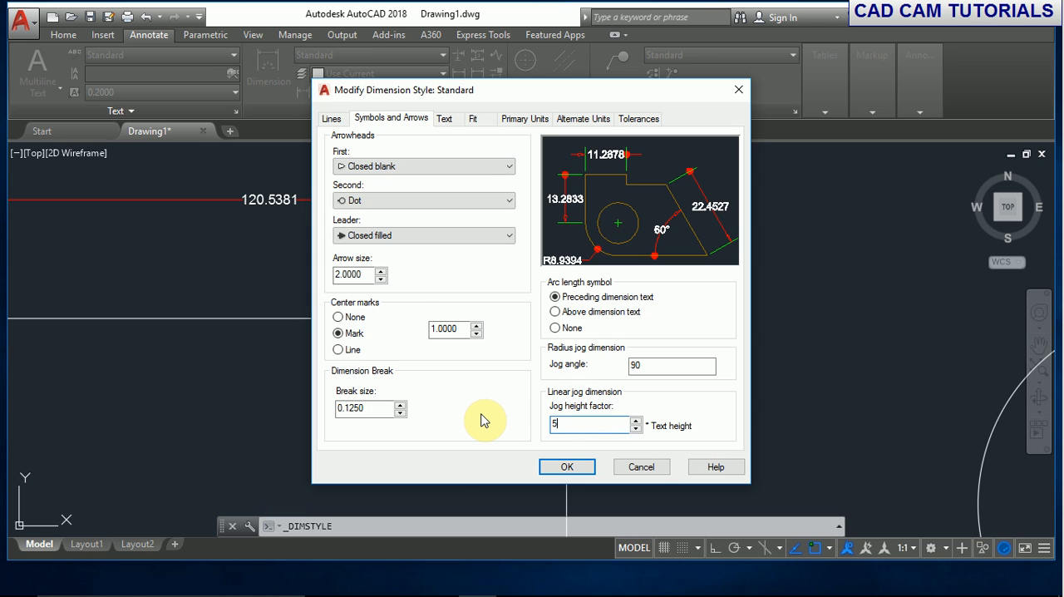
{"action": "left_click", "coordinate": [586, 466]}
{"action": "left_click", "coordinate": [626, 407]}
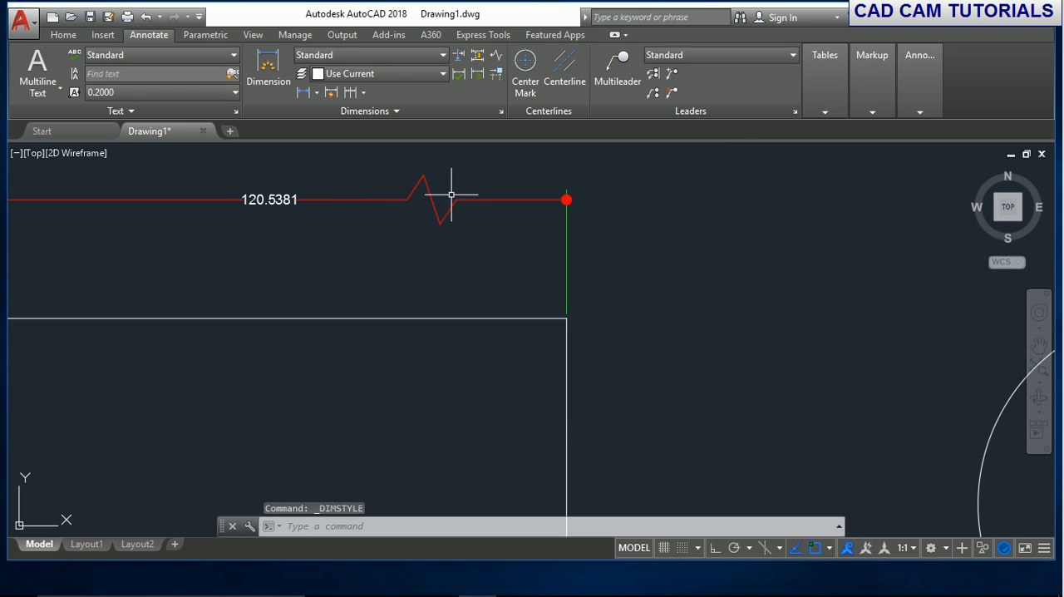
- Modify the Standard dimension style to use Blue as its text color
{"action": "scroll", "coordinate": [479, 280], "scroll_direction": "down", "scroll_amount": 4}
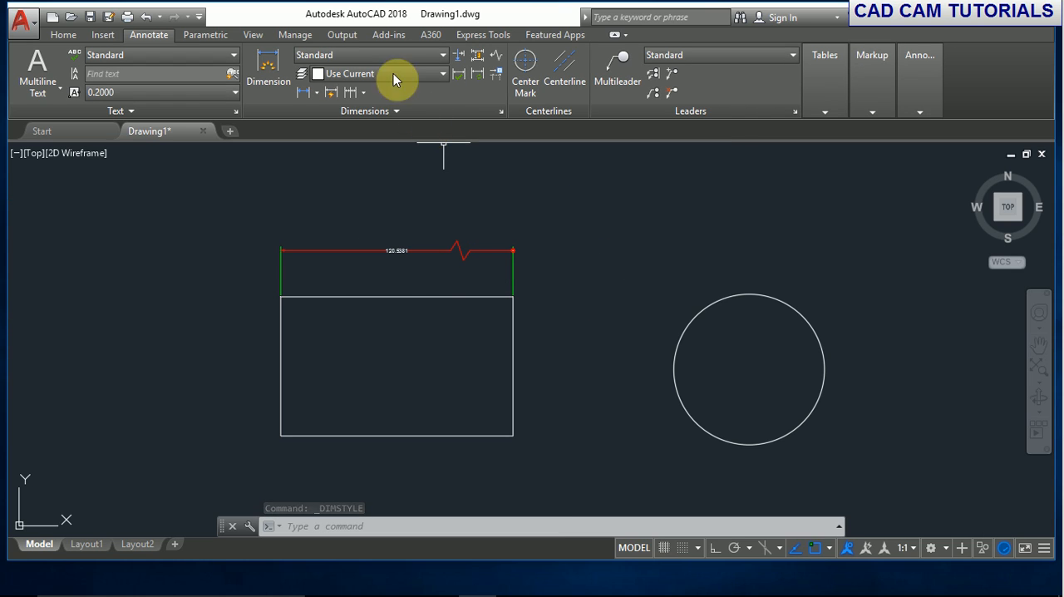
{"action": "left_click", "coordinate": [366, 55]}
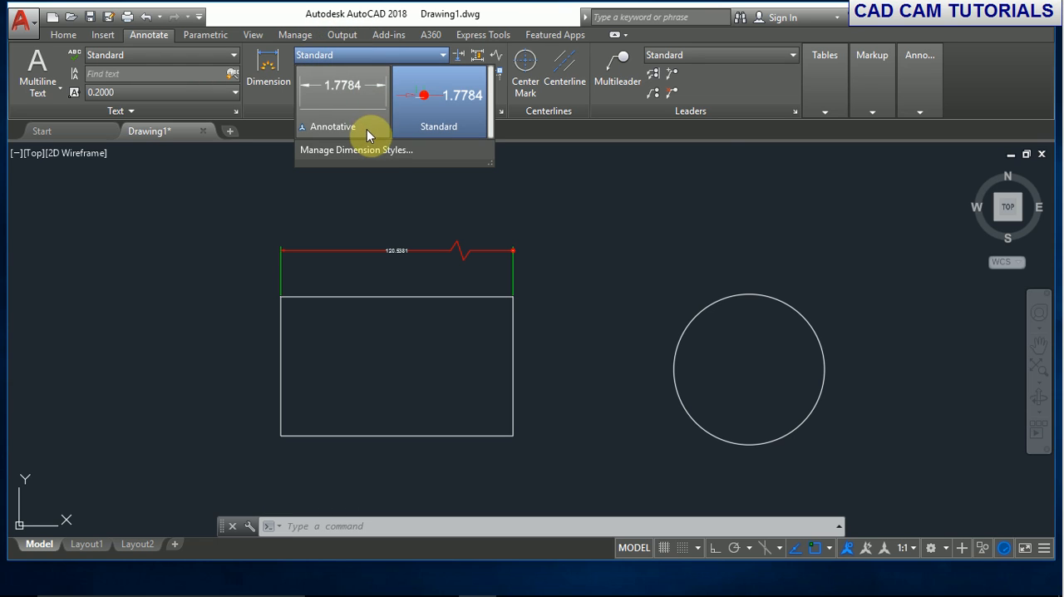
{"action": "left_click", "coordinate": [377, 151]}
{"action": "left_click", "coordinate": [695, 256]}
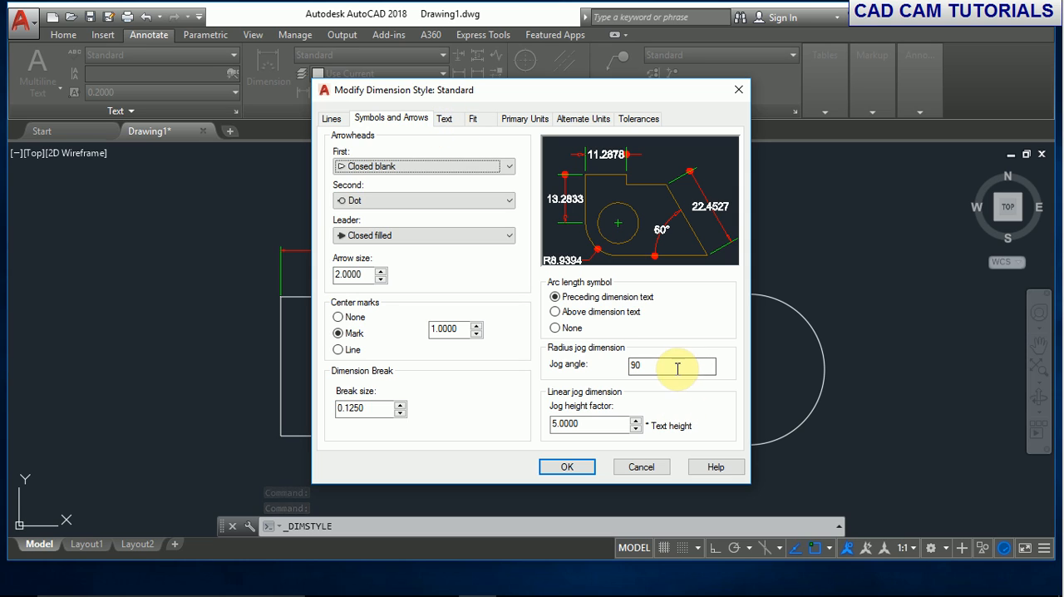
{"action": "double_click", "coordinate": [645, 364]}
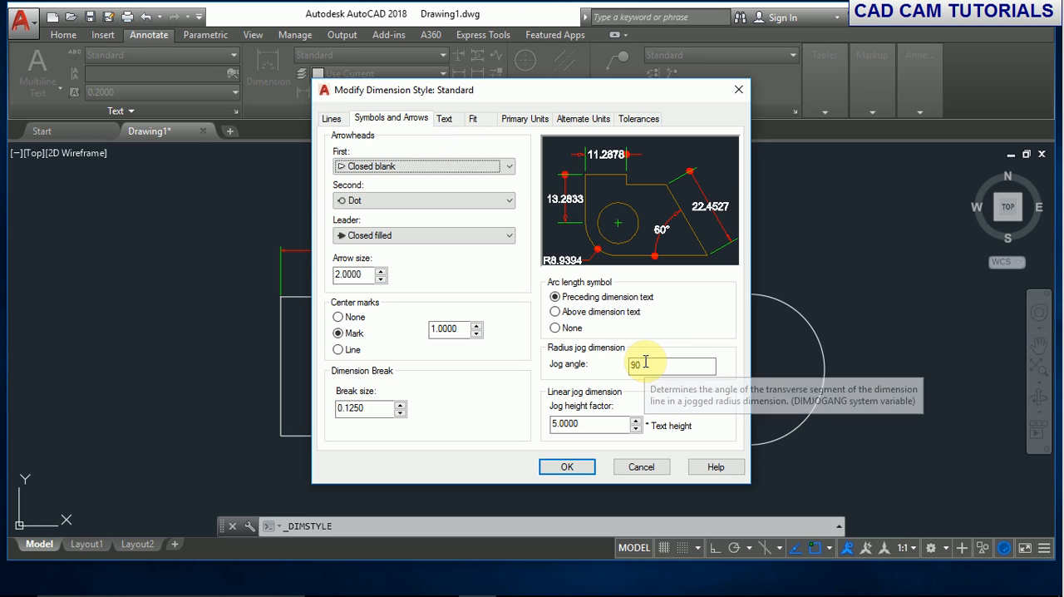
{"action": "left_click", "coordinate": [441, 121]}
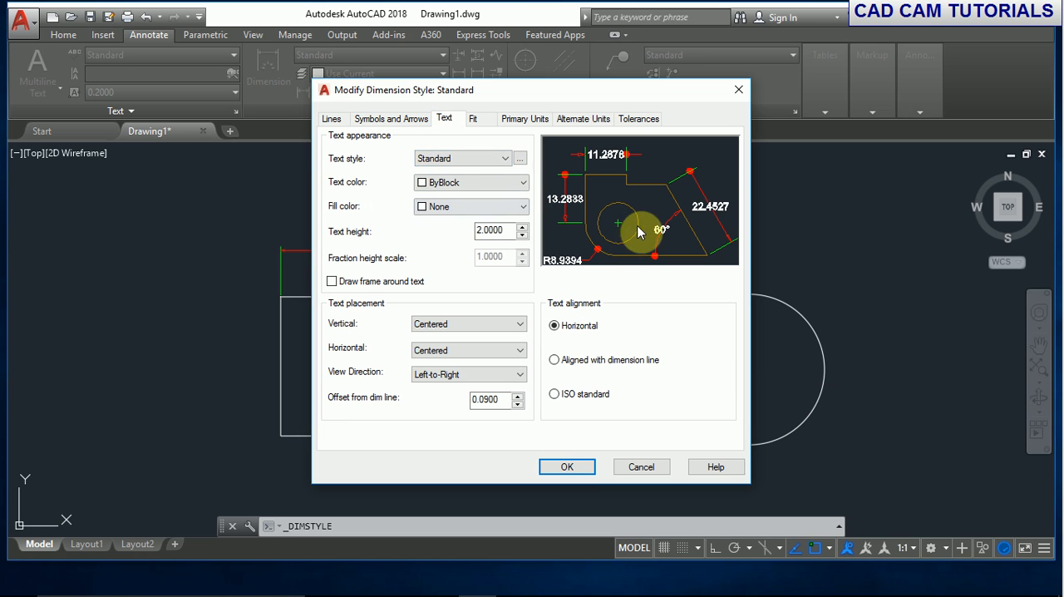
{"action": "left_click", "coordinate": [522, 183]}
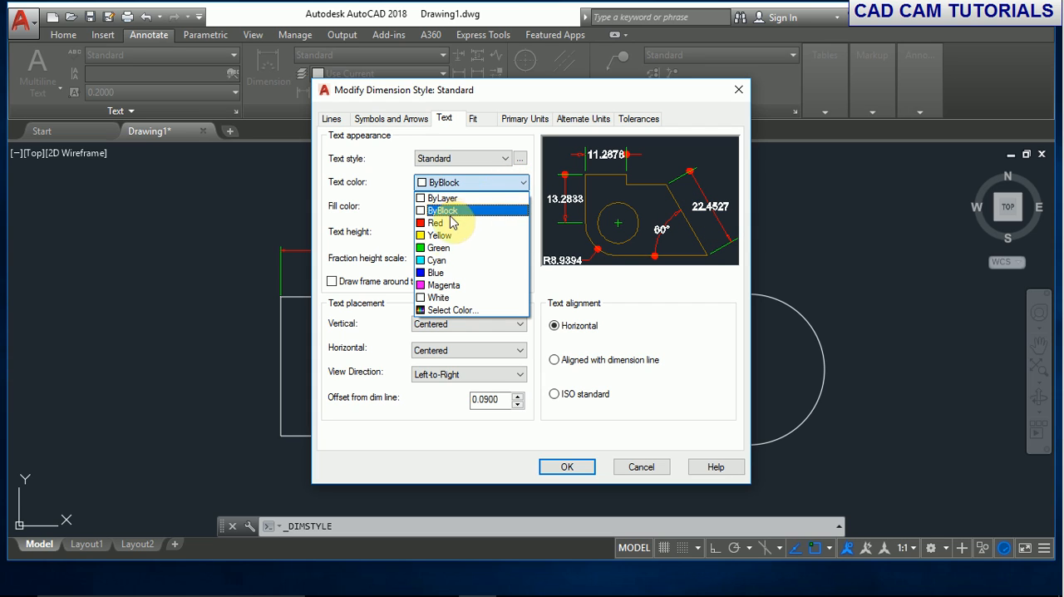
{"action": "left_click", "coordinate": [431, 272]}
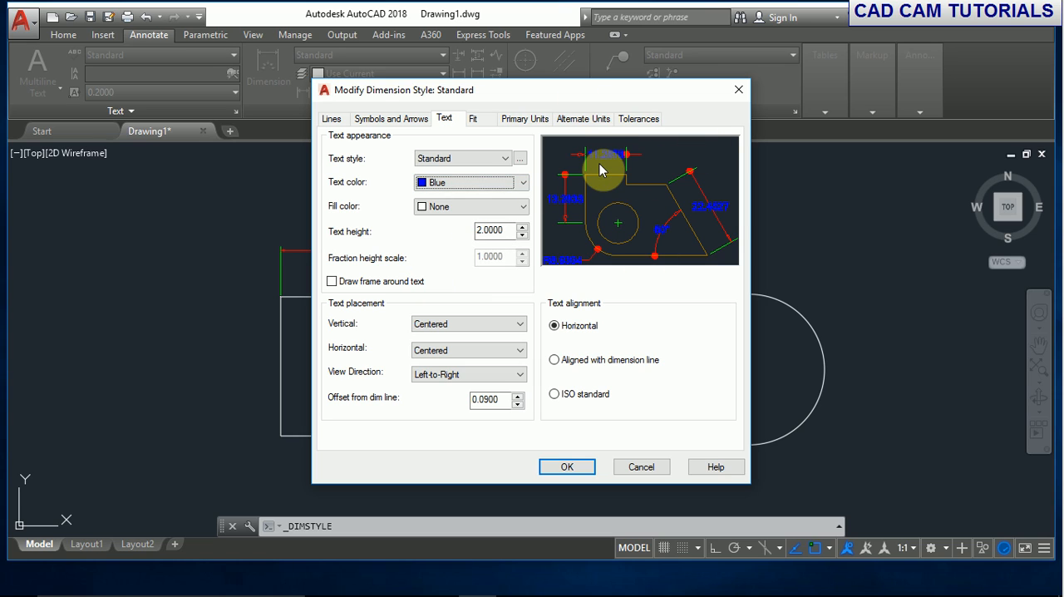
- Try Yellow as the dimension text's fill color, and return the fill to None
{"action": "left_click", "coordinate": [523, 206]}
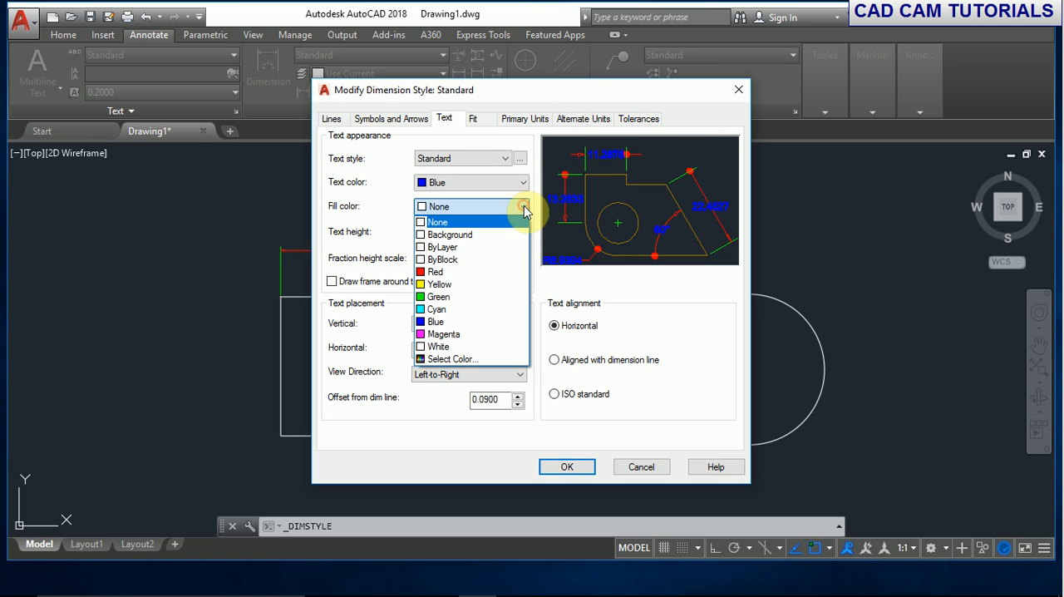
{"action": "left_click", "coordinate": [439, 285]}
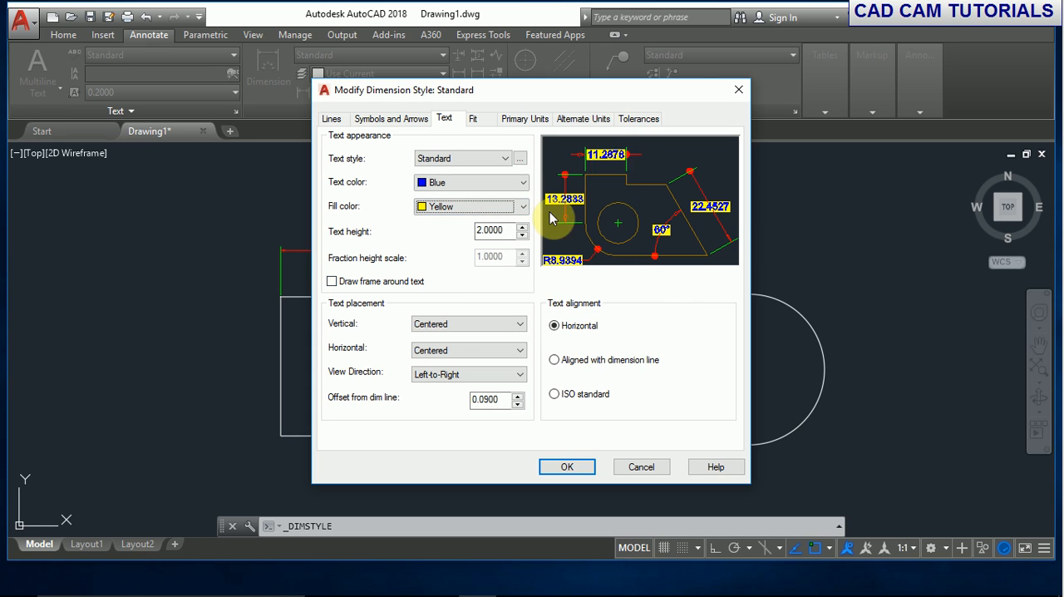
{"action": "left_click", "coordinate": [501, 206]}
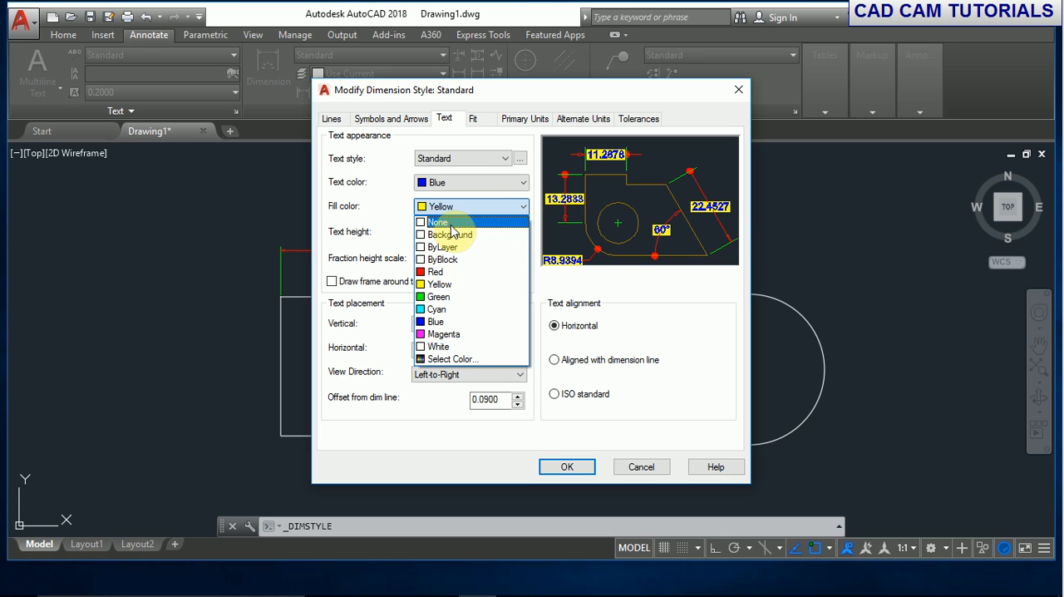
{"action": "left_click", "coordinate": [450, 222]}
- Compare dimension text heights of 5 and 2, and set the text height to 5.0000
{"action": "double_click", "coordinate": [493, 231]}
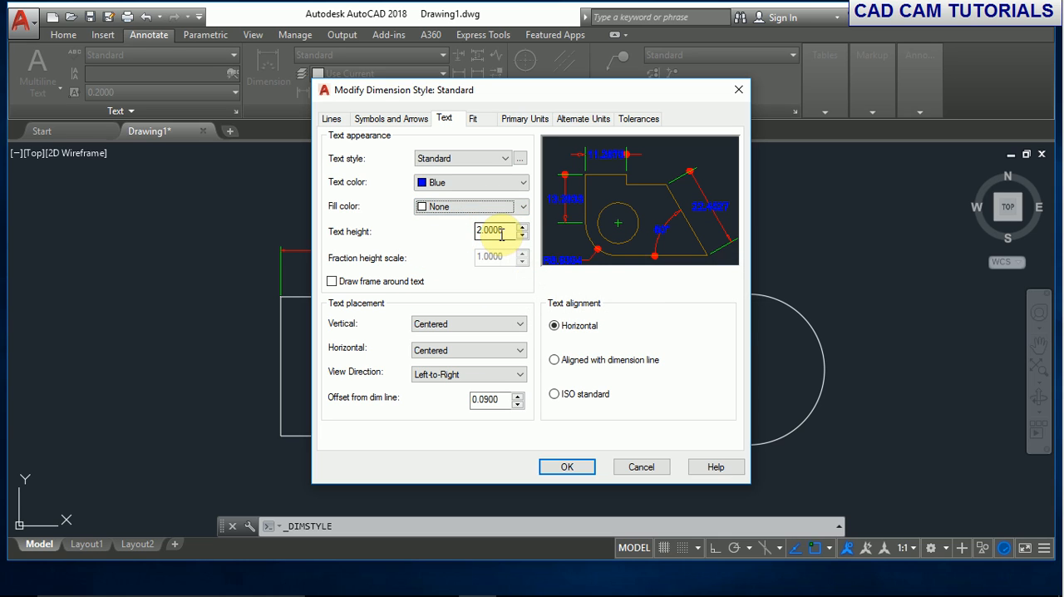
{"action": "type", "text": "5"}
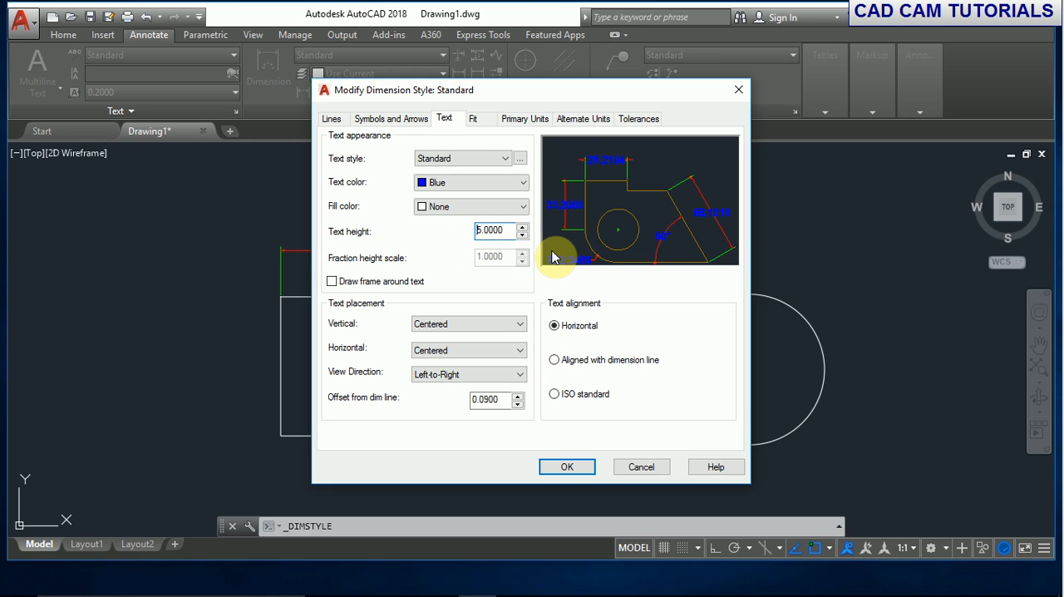
{"action": "double_click", "coordinate": [510, 232]}
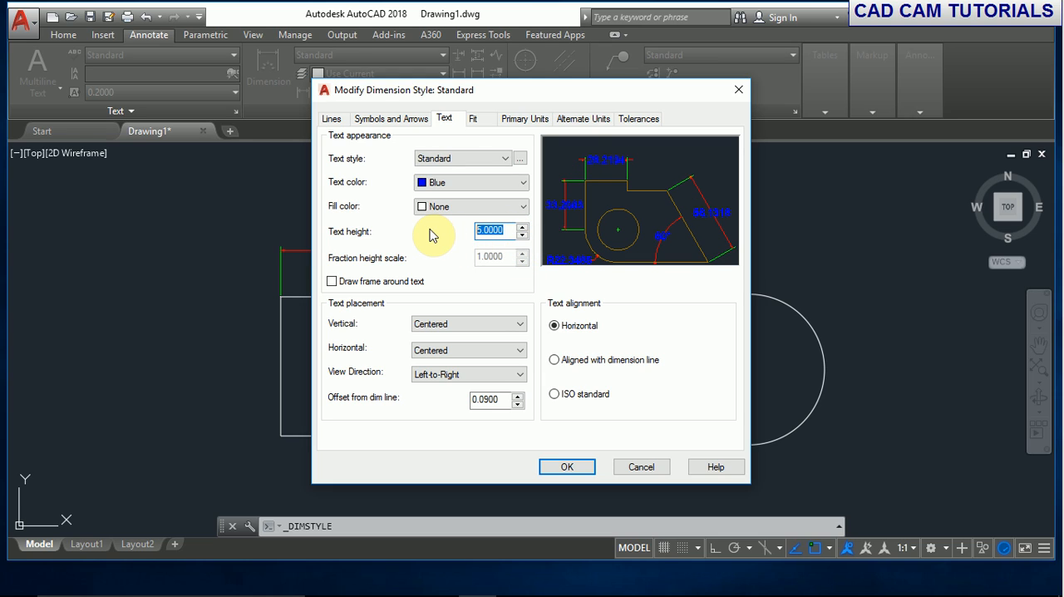
{"action": "type", "text": "2"}
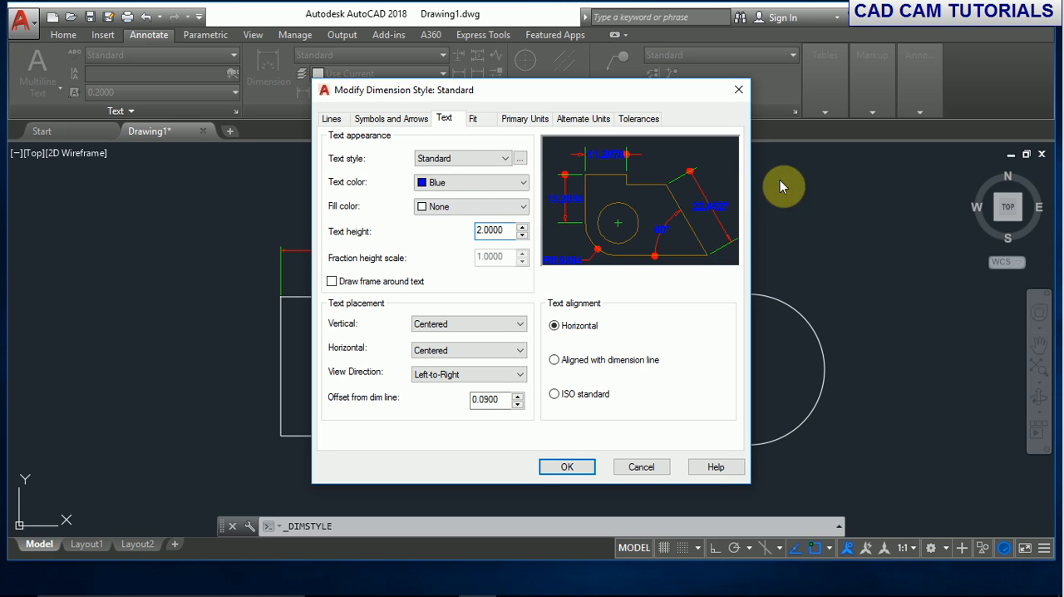
{"action": "double_click", "coordinate": [495, 230]}
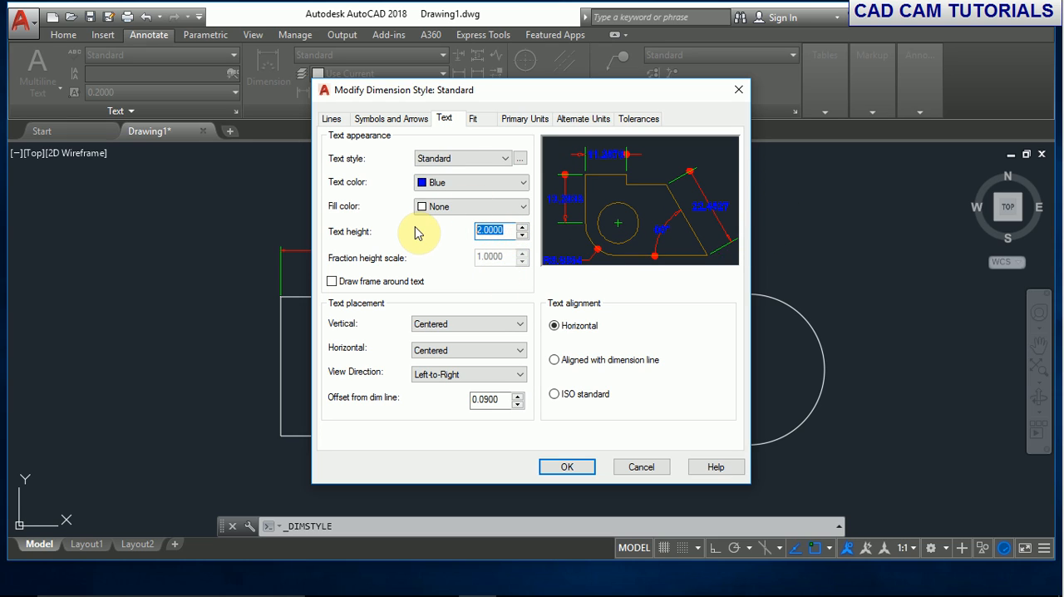
{"action": "type", "text": "5"}
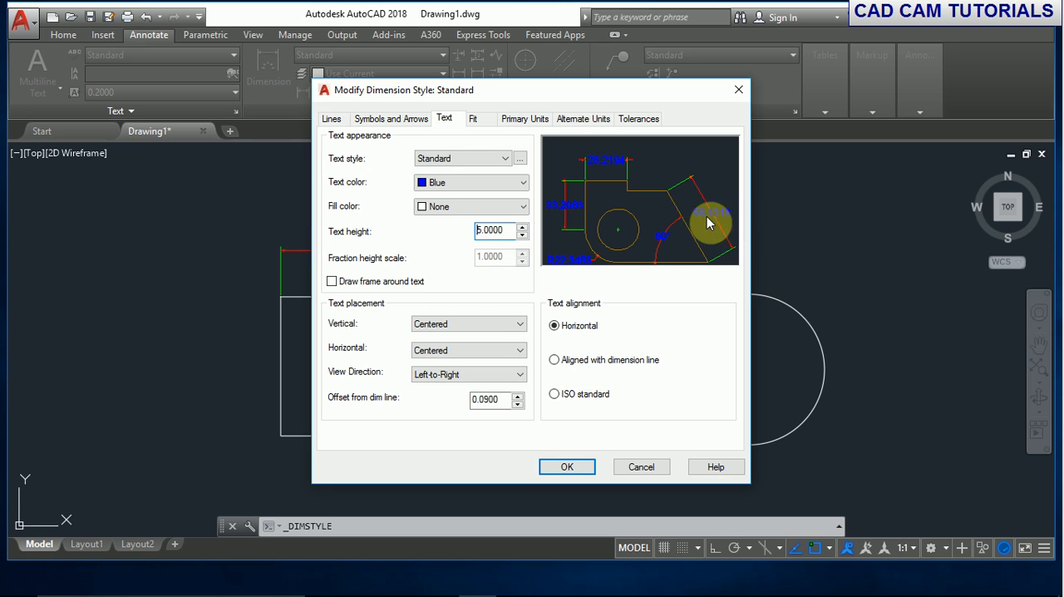
- Try a frame around the text and the vertical placements Above, Outside, JIS and Below, and return to no frame and Centered
{"action": "left_click", "coordinate": [332, 282]}
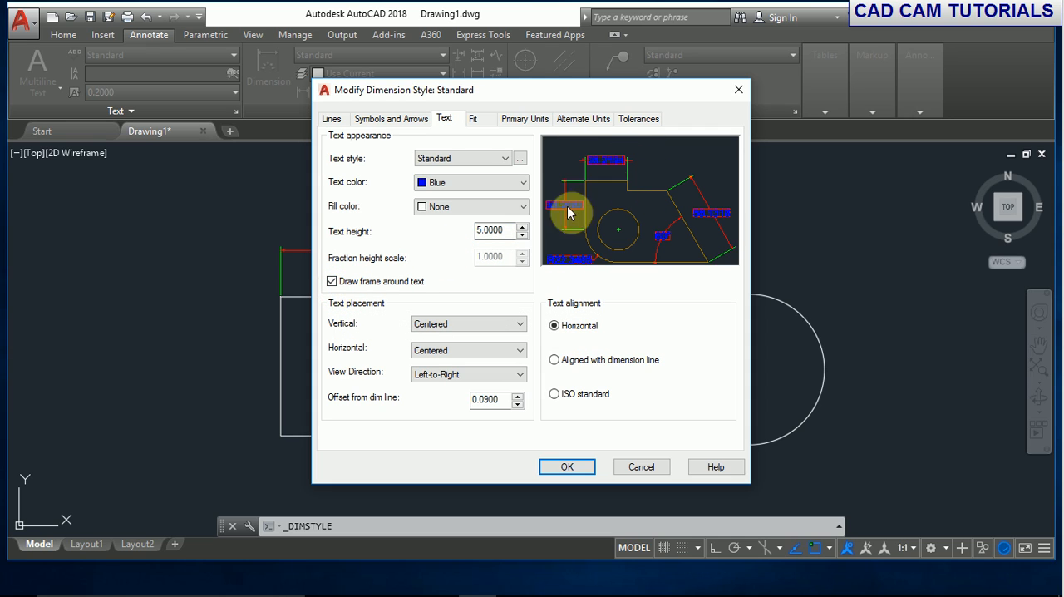
{"action": "left_click", "coordinate": [333, 282]}
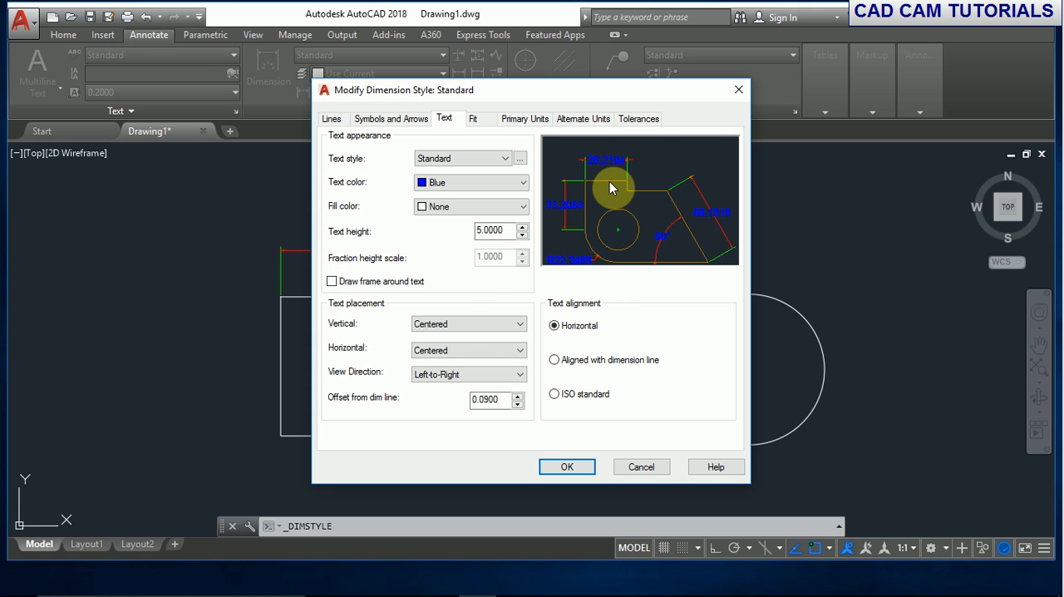
{"action": "left_click", "coordinate": [517, 324]}
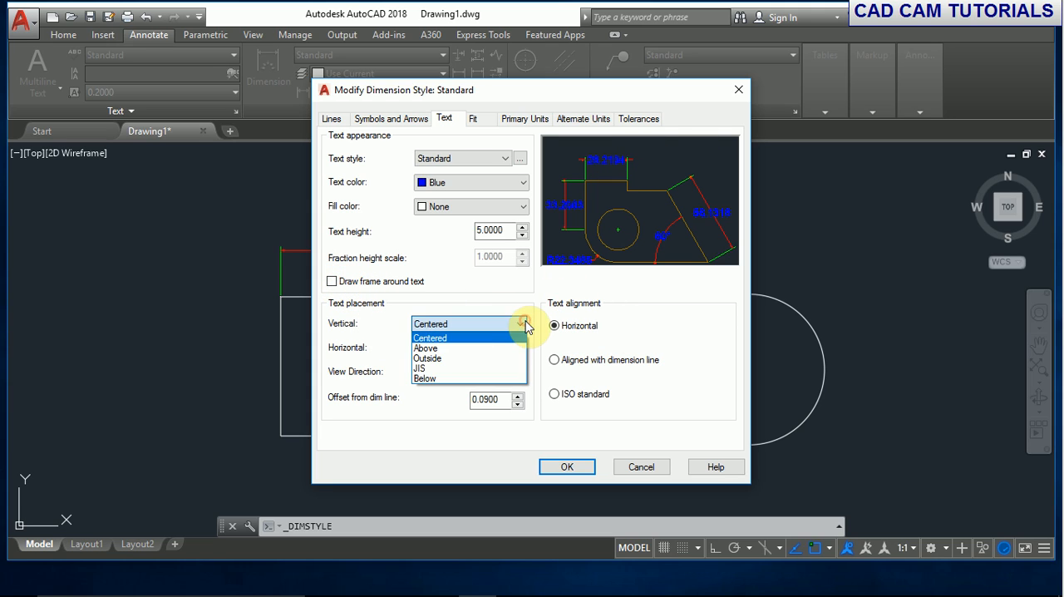
{"action": "left_click", "coordinate": [425, 349]}
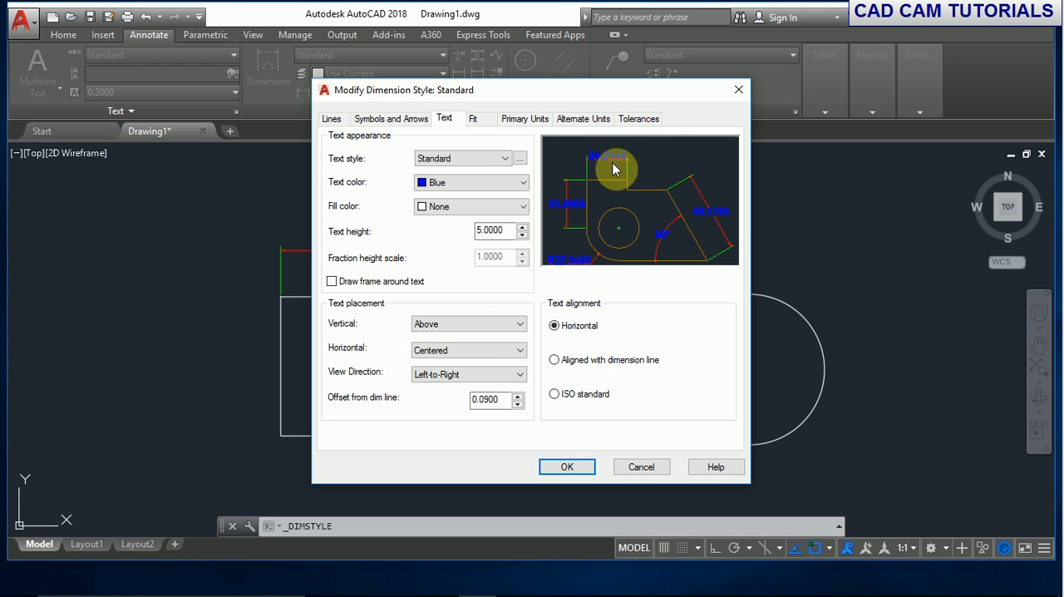
{"action": "left_click", "coordinate": [517, 325]}
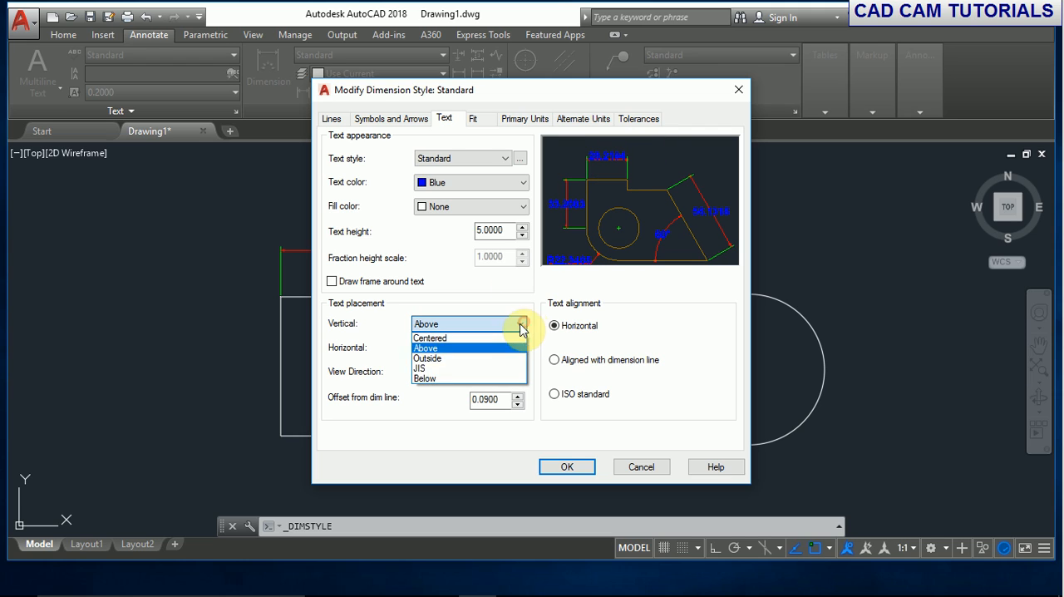
{"action": "left_click", "coordinate": [426, 363]}
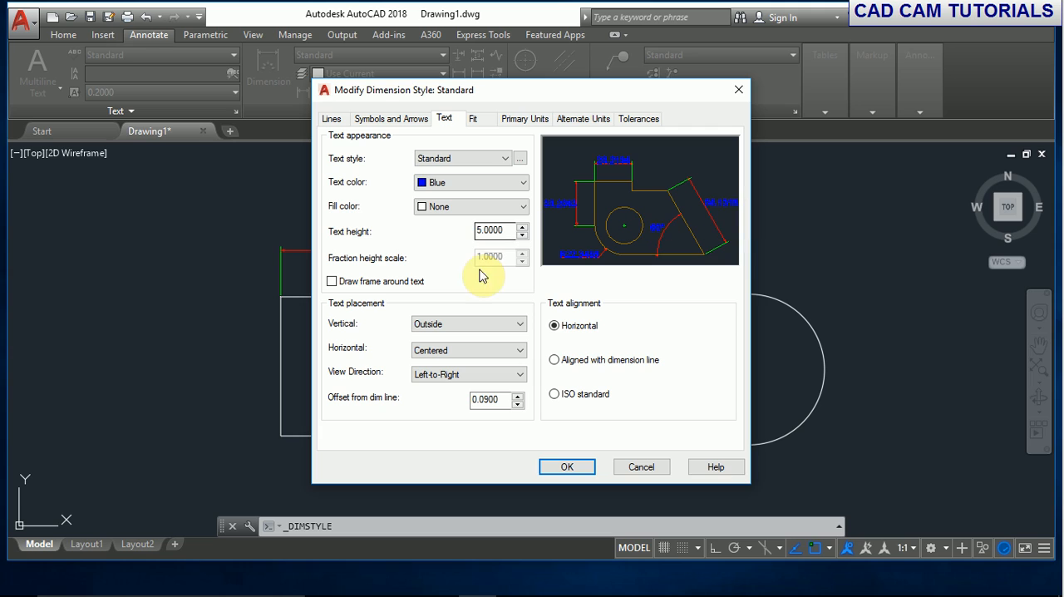
{"action": "left_click", "coordinate": [520, 326]}
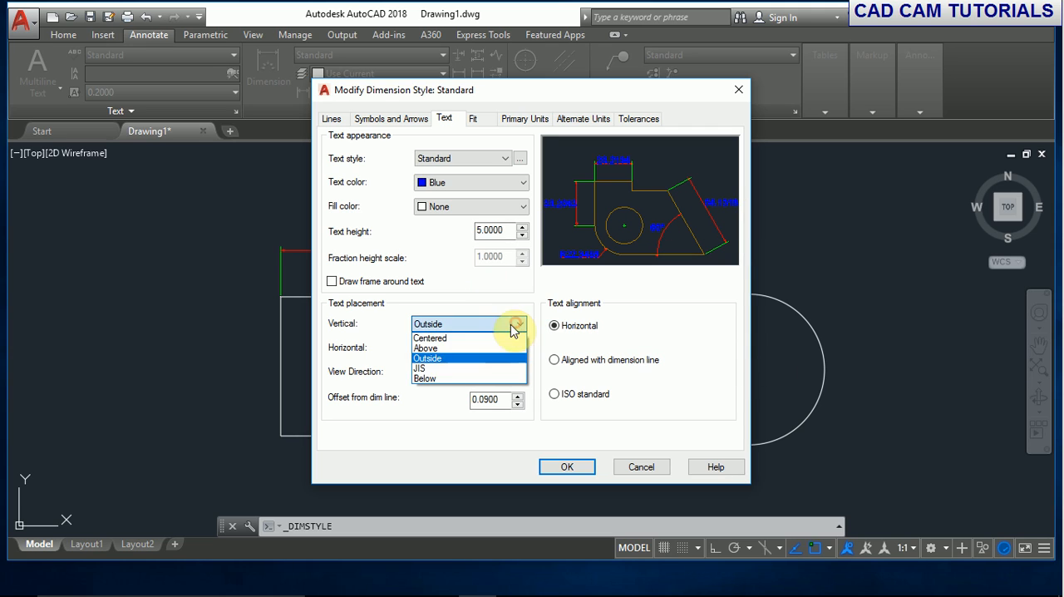
{"action": "left_click", "coordinate": [428, 368]}
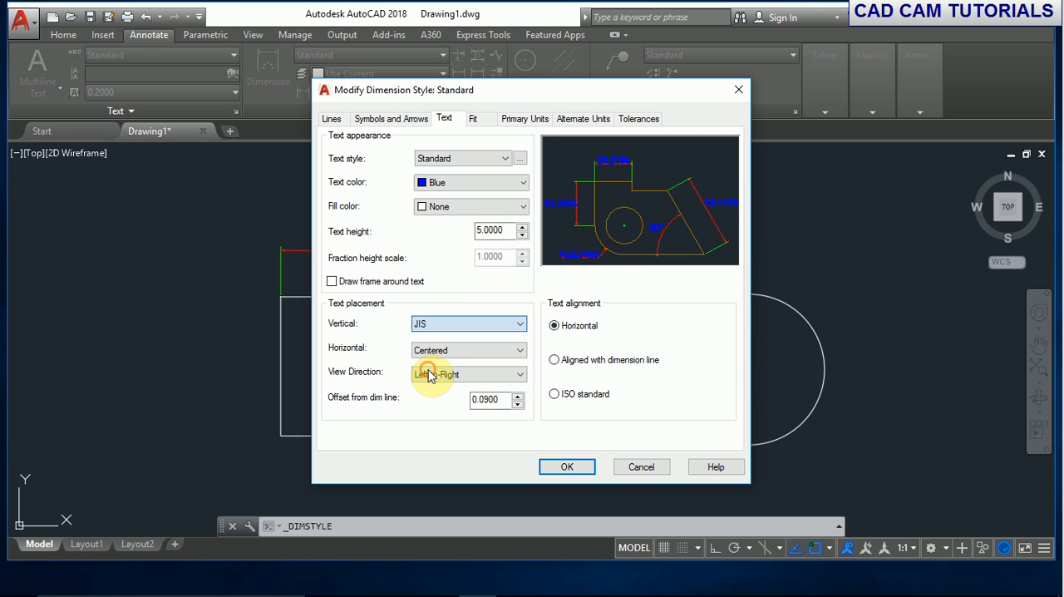
{"action": "left_click", "coordinate": [523, 331]}
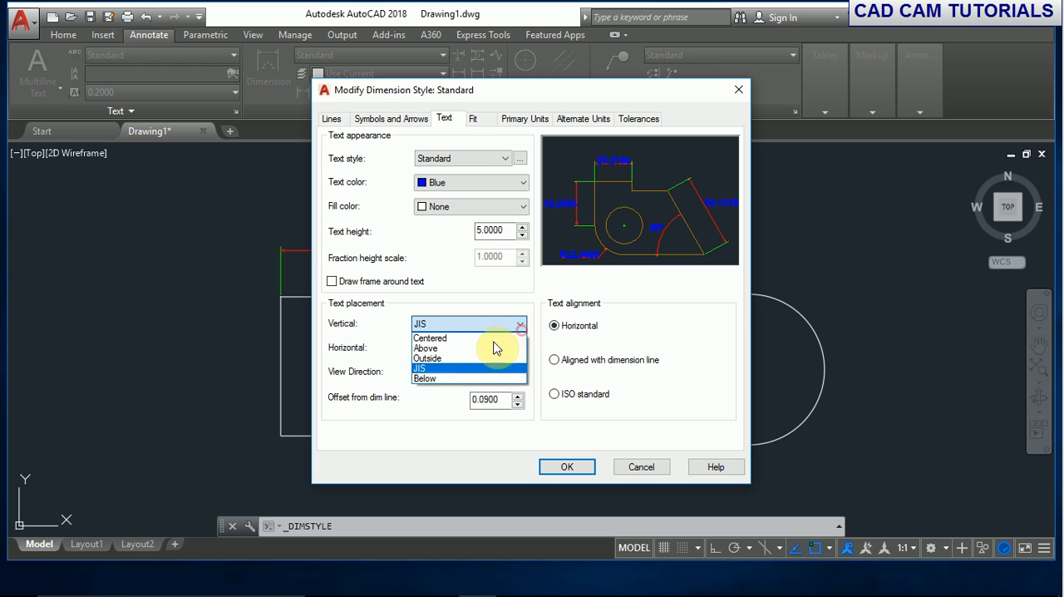
{"action": "left_click", "coordinate": [449, 375]}
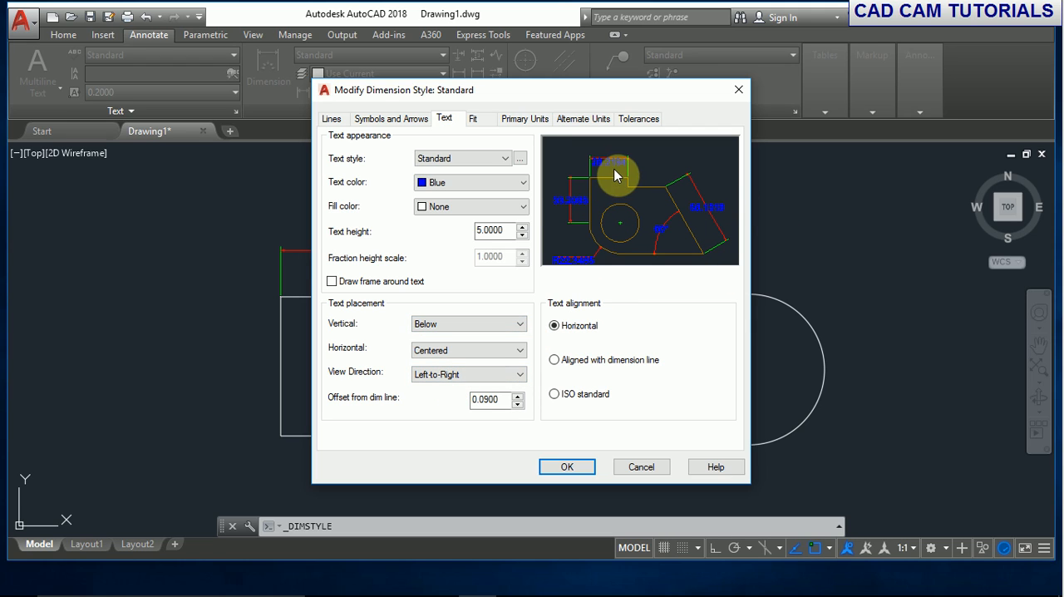
{"action": "left_click", "coordinate": [518, 325]}
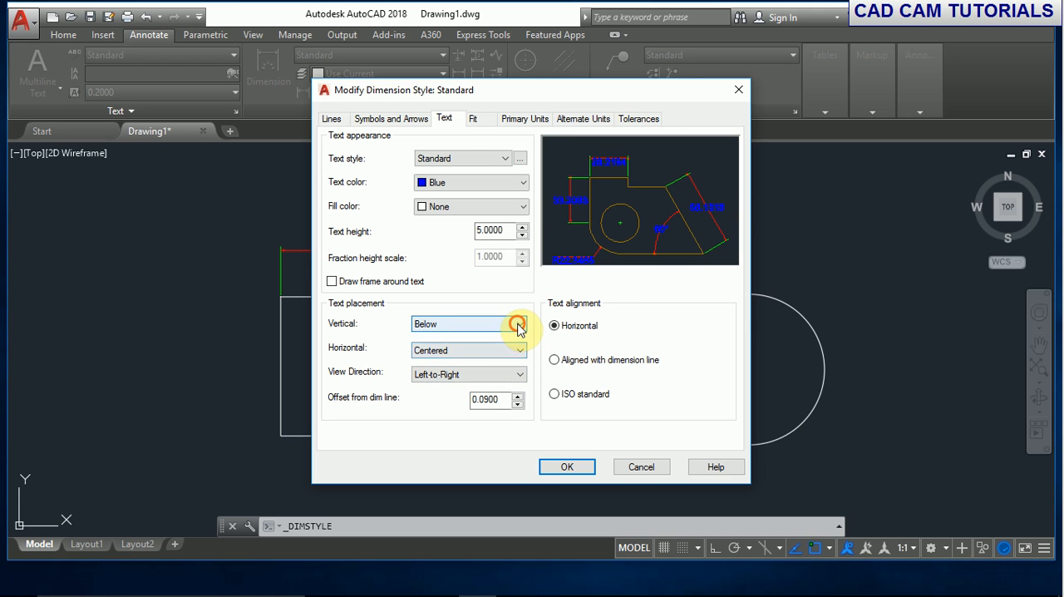
{"action": "left_click", "coordinate": [443, 338]}
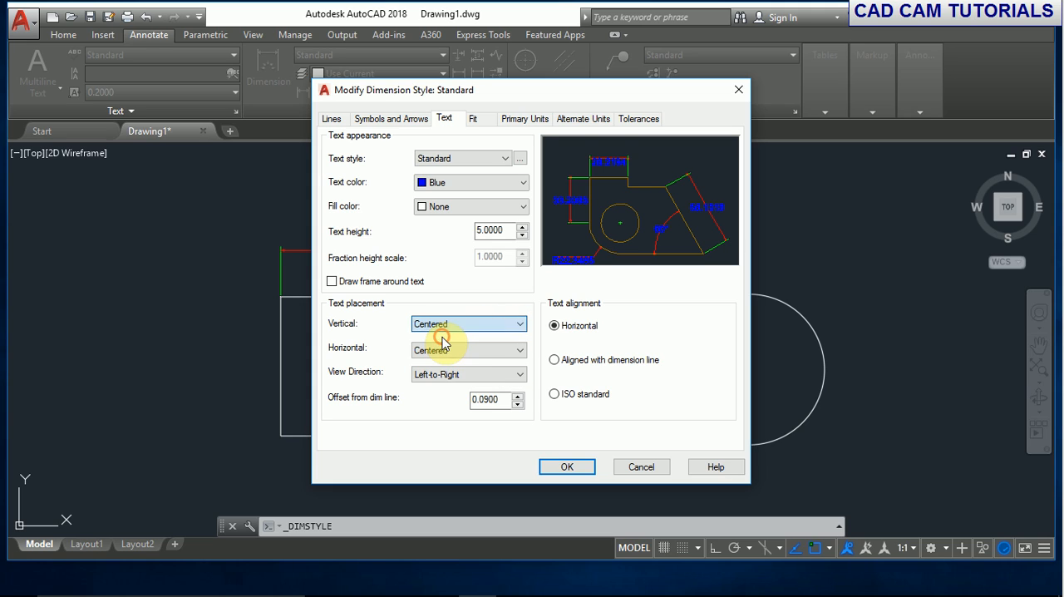
- Try the horizontal text placements At Ext Line 1 and 2 and Over Ext Line 1 and 2, and return to Centered
{"action": "left_click", "coordinate": [520, 350]}
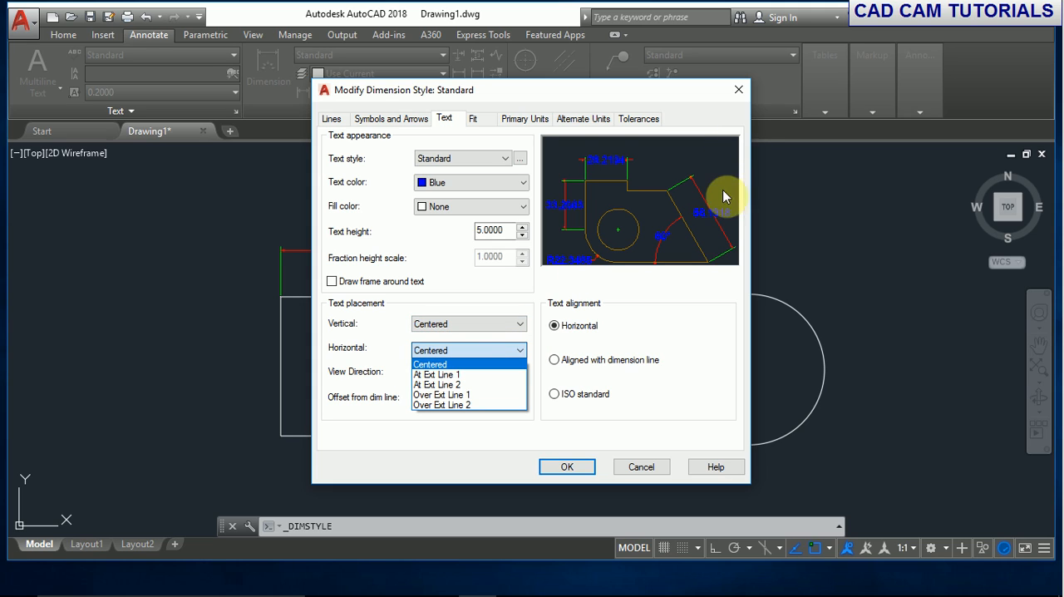
{"action": "left_click", "coordinate": [462, 369]}
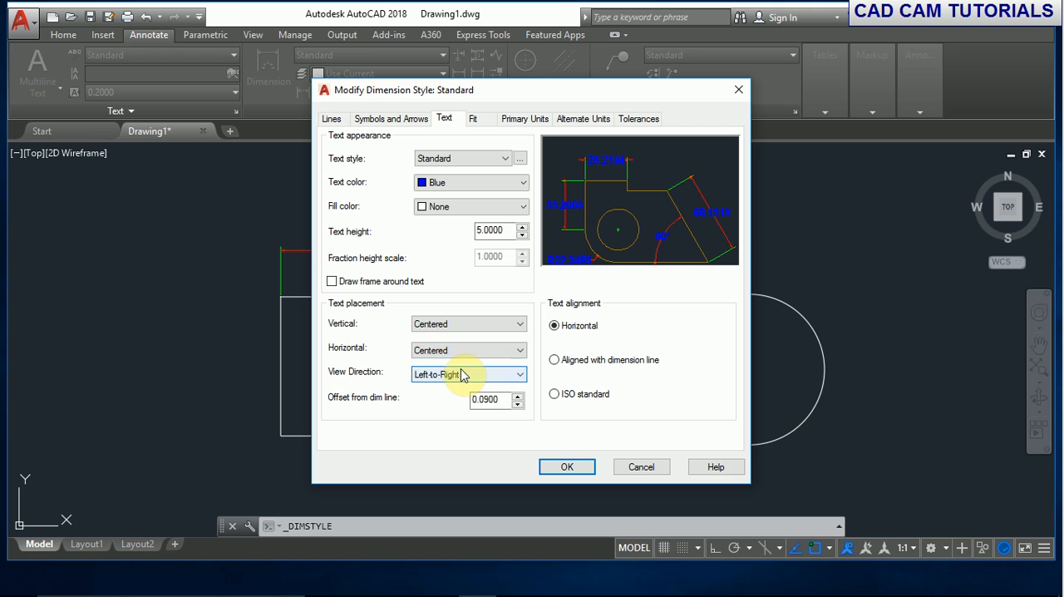
{"action": "left_click", "coordinate": [459, 350]}
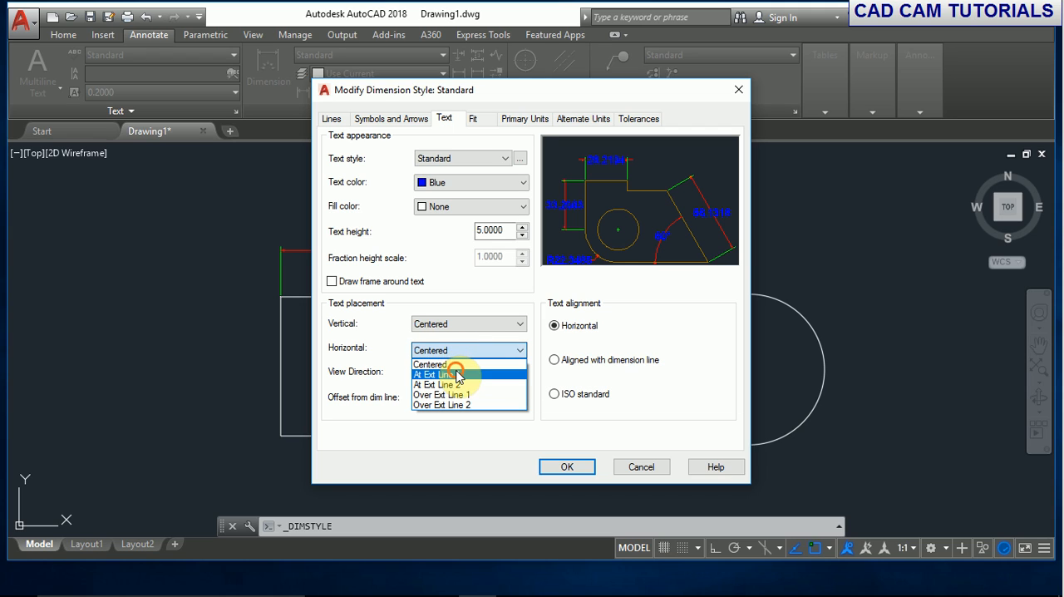
{"action": "left_click", "coordinate": [457, 375]}
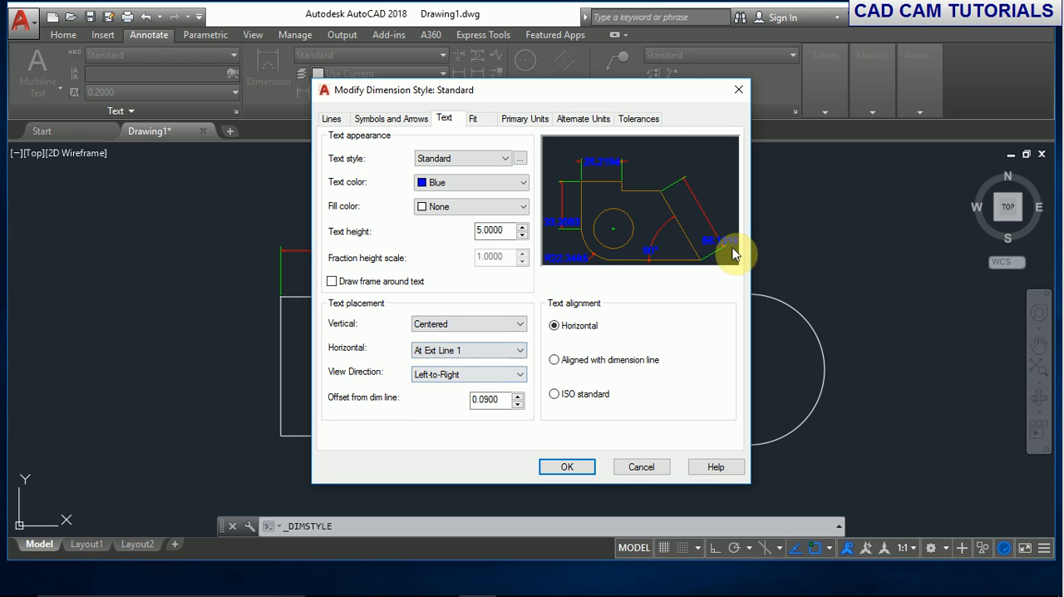
{"action": "left_click", "coordinate": [497, 352]}
{"action": "left_click", "coordinate": [466, 387]}
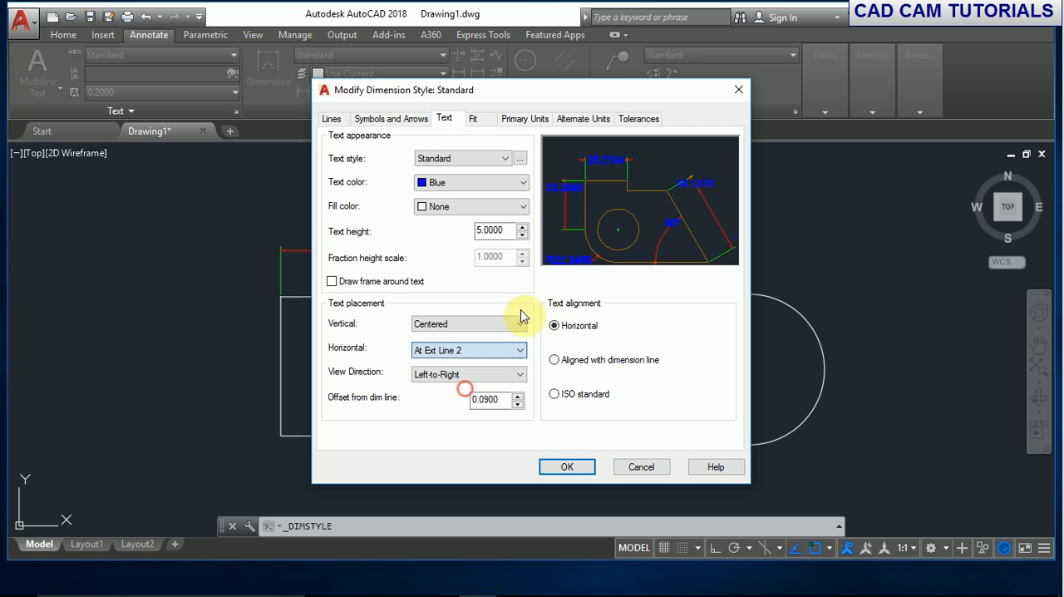
{"action": "left_click", "coordinate": [509, 350]}
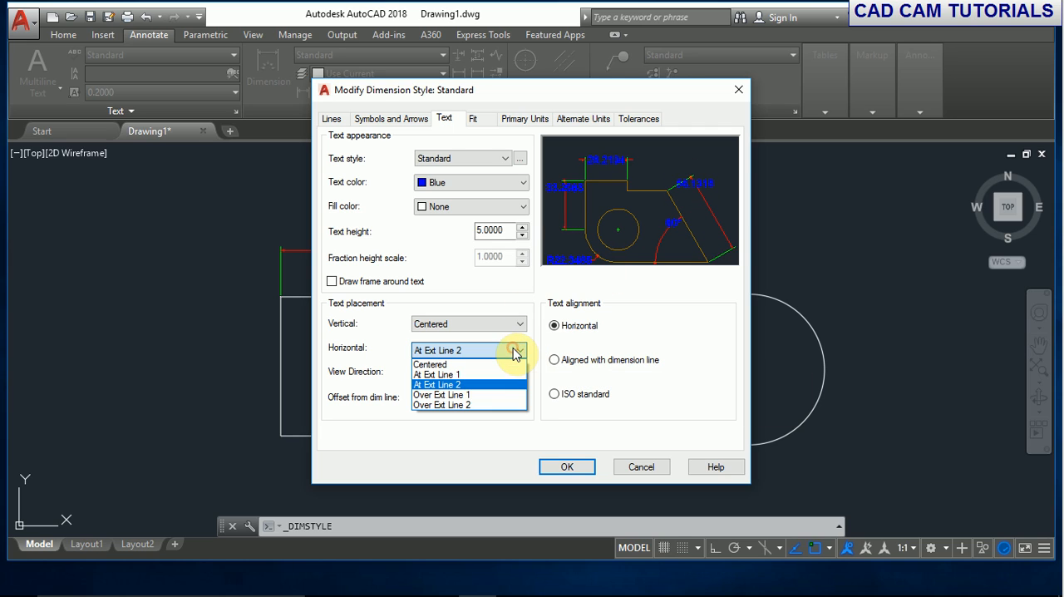
{"action": "left_click", "coordinate": [461, 396]}
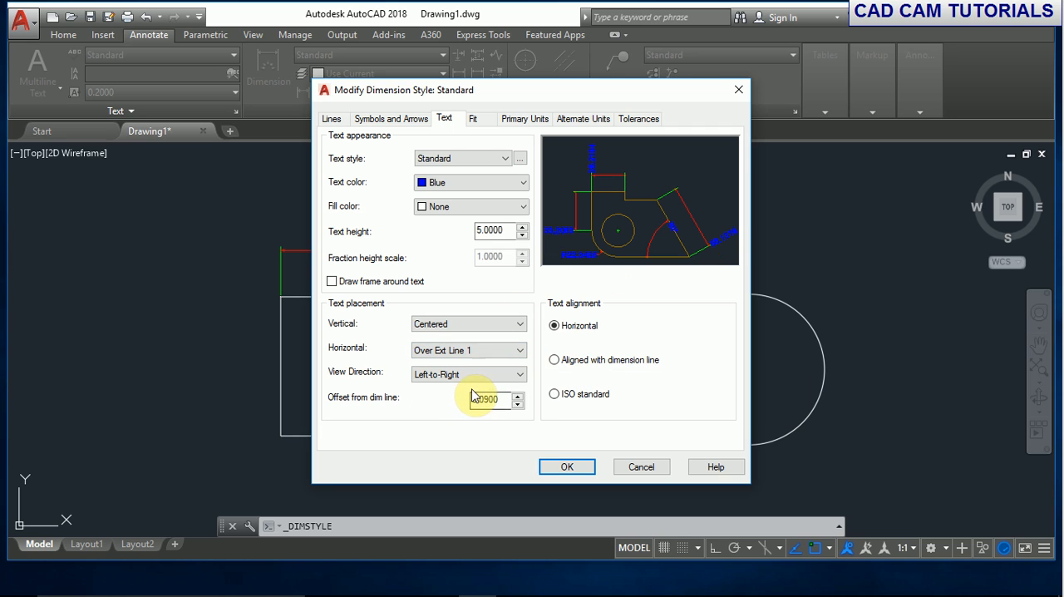
{"action": "left_click", "coordinate": [477, 350]}
{"action": "left_click", "coordinate": [441, 403]}
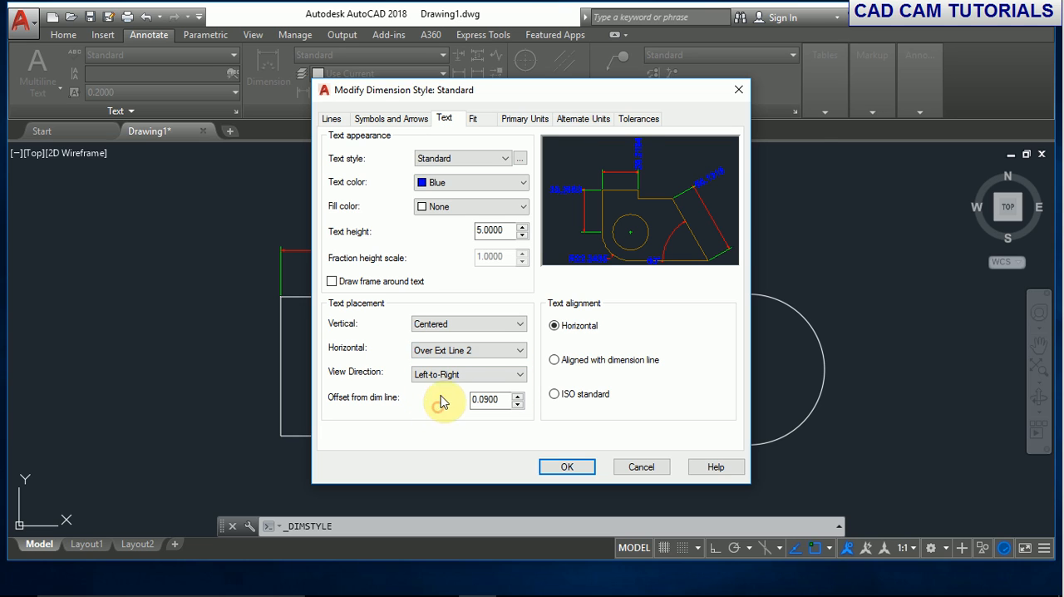
{"action": "left_click", "coordinate": [516, 349]}
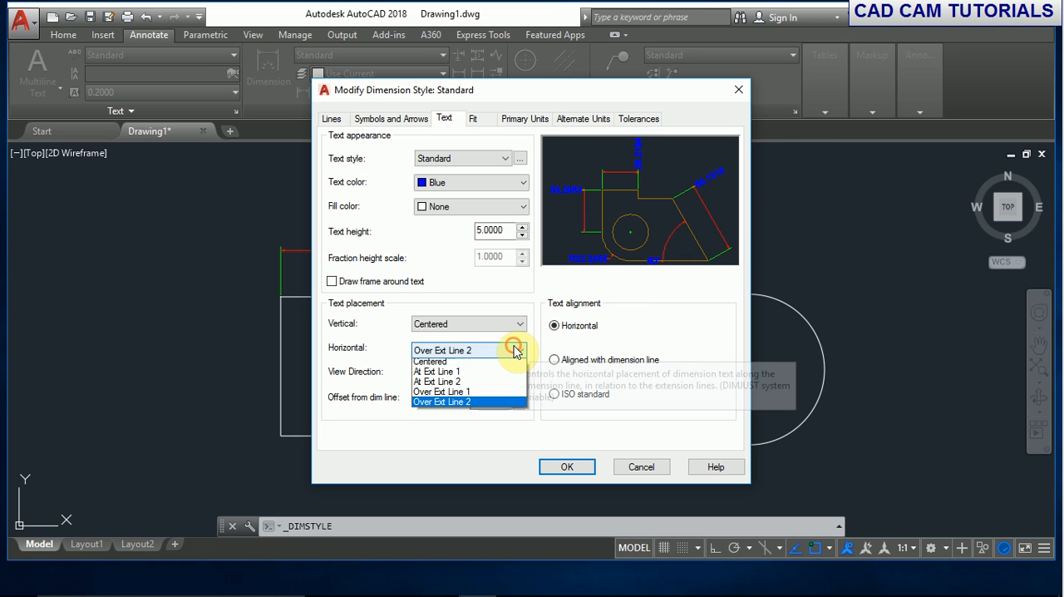
{"action": "left_click", "coordinate": [449, 365]}
- Try Right-to-Left as the dimension text's view direction, and return it to Left-to-Right
{"action": "left_click", "coordinate": [433, 375]}
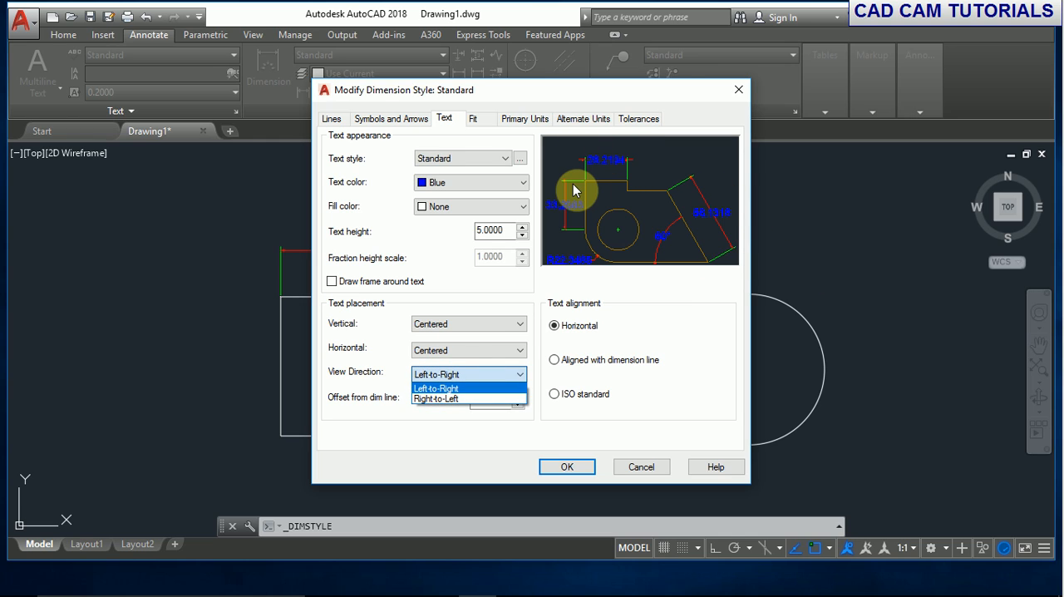
{"action": "left_click", "coordinate": [453, 398]}
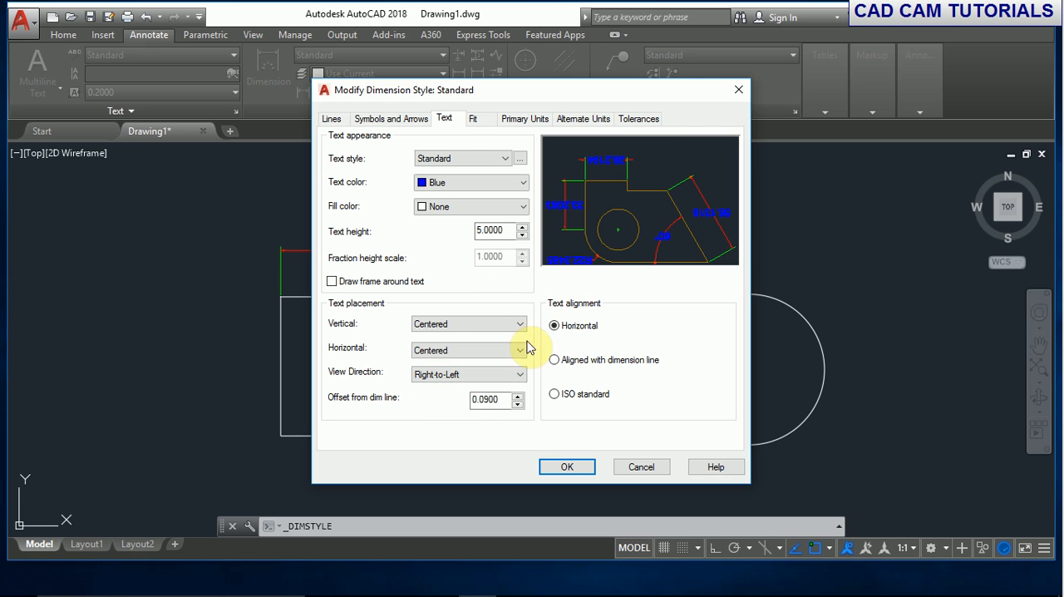
{"action": "left_click", "coordinate": [513, 374]}
{"action": "left_click", "coordinate": [480, 386]}
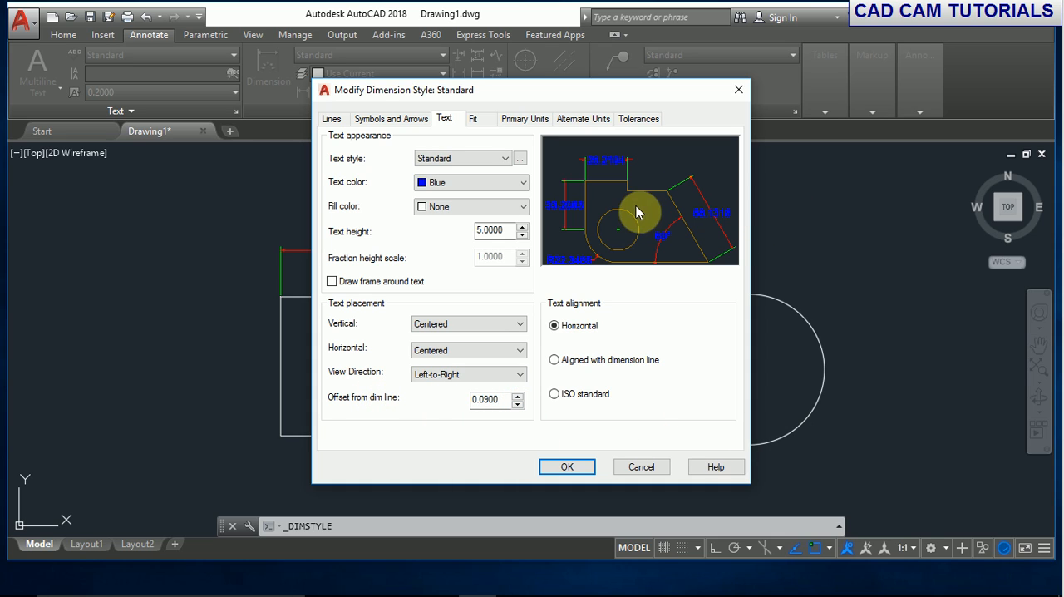
- Set the text offset from the dimension line to 2.0000, and try Aligned with dimension line before returning the alignment to Horizontal
{"action": "left_click_drag", "start_coordinate": [504, 402], "coordinate": [455, 393]}
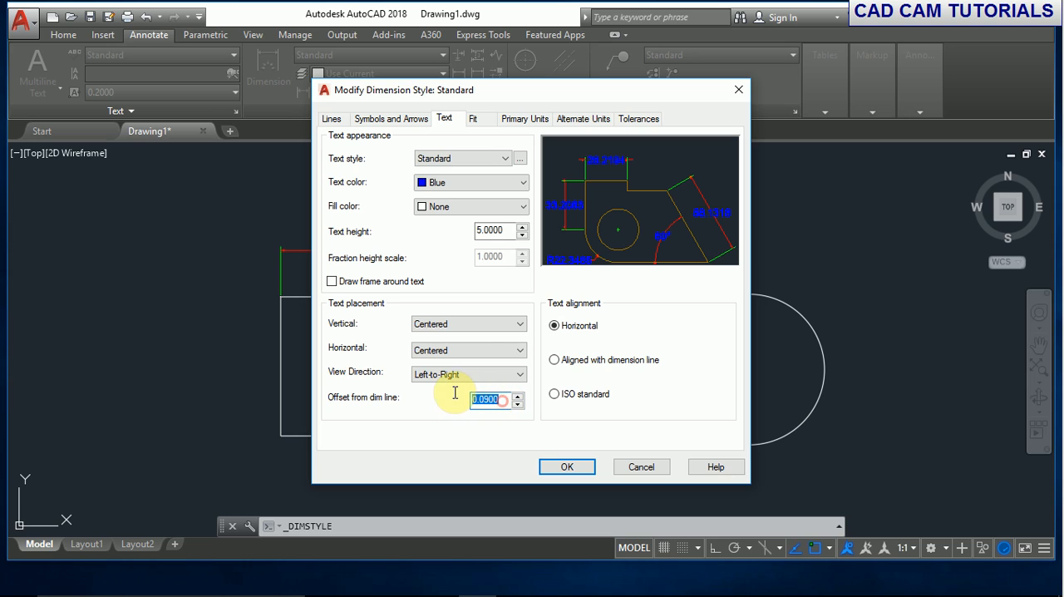
{"action": "type", "text": "2.0000"}
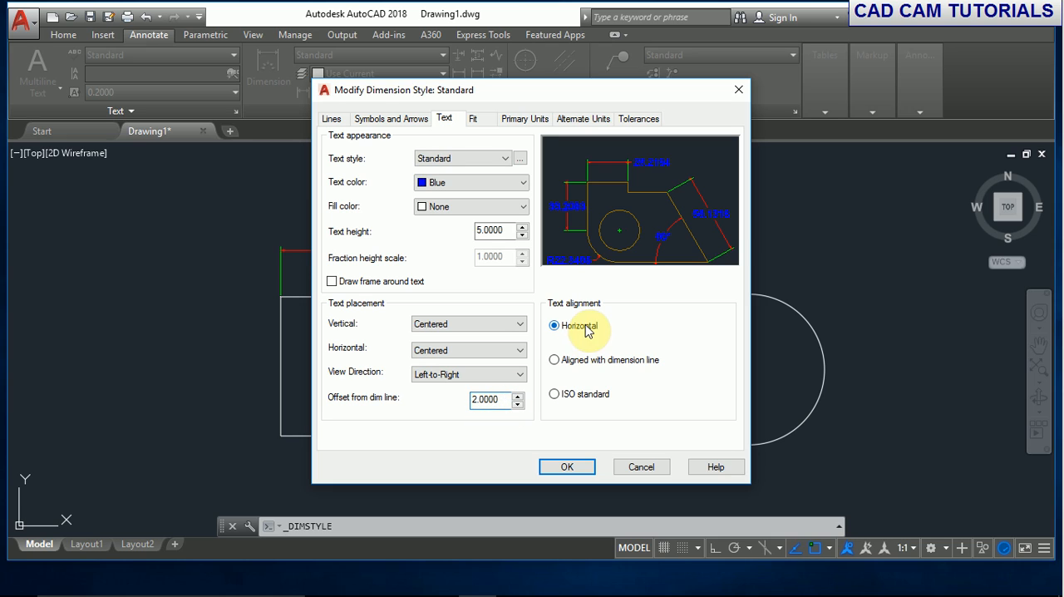
{"action": "left_click", "coordinate": [608, 368]}
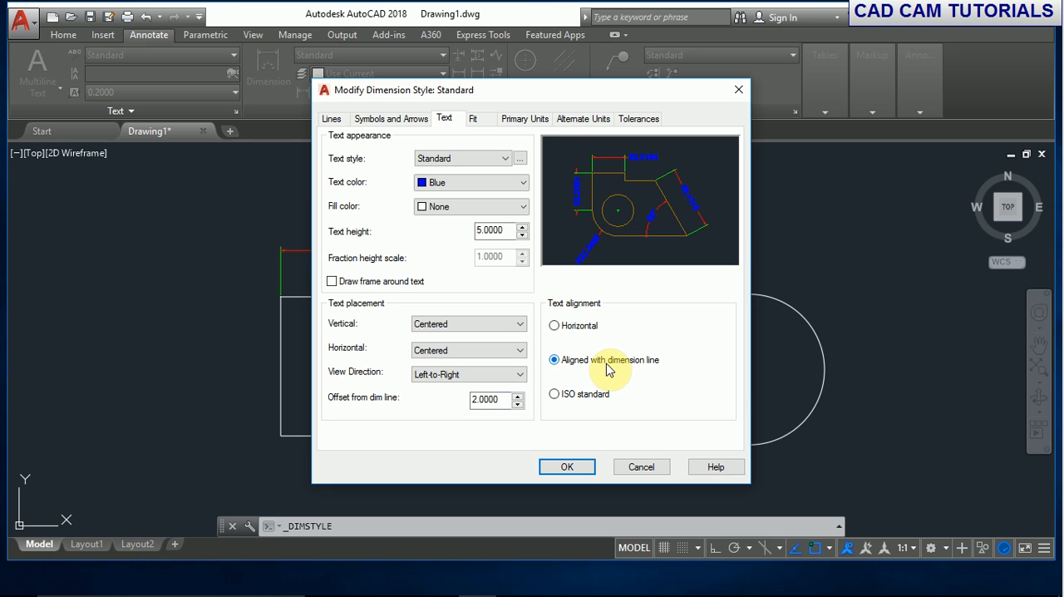
{"action": "left_click", "coordinate": [561, 328]}
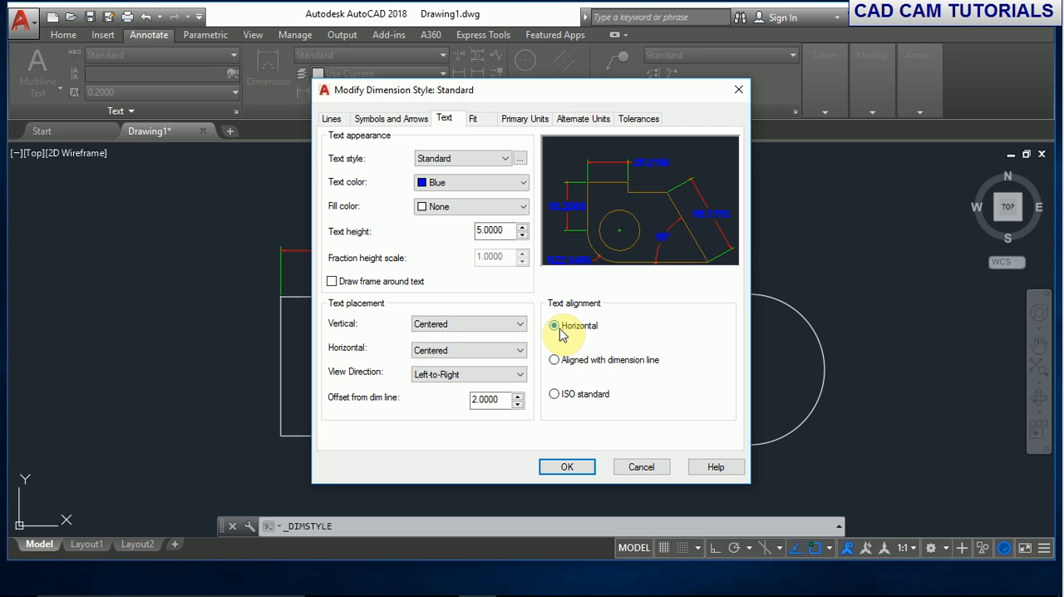
- Compare the Text and Both text and arrows fit options, and choose Always keep text between ext lines with arrow suppression off
{"action": "left_click", "coordinate": [481, 122]}
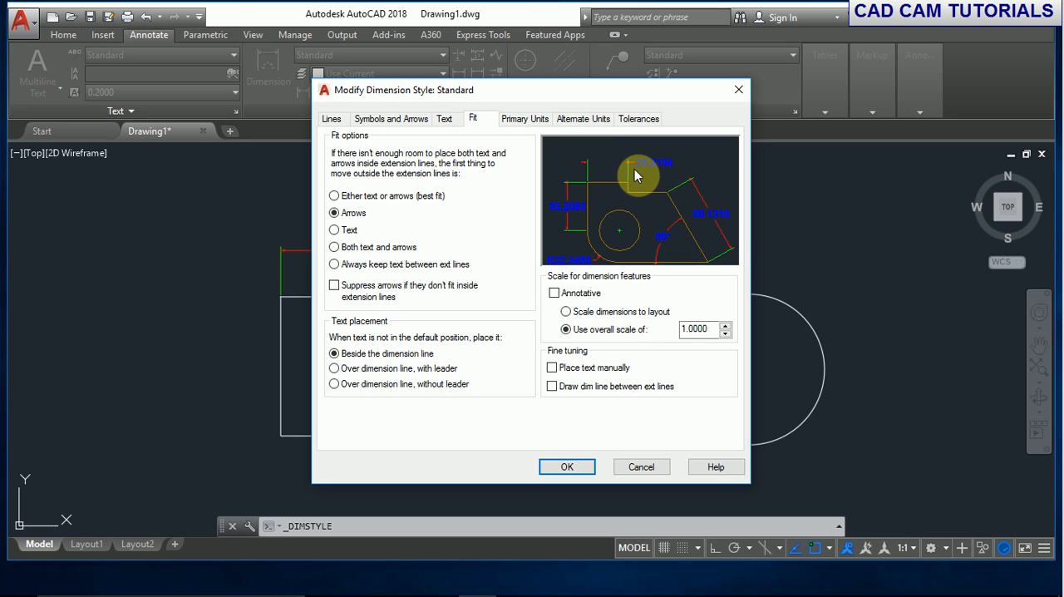
{"action": "left_click", "coordinate": [353, 231]}
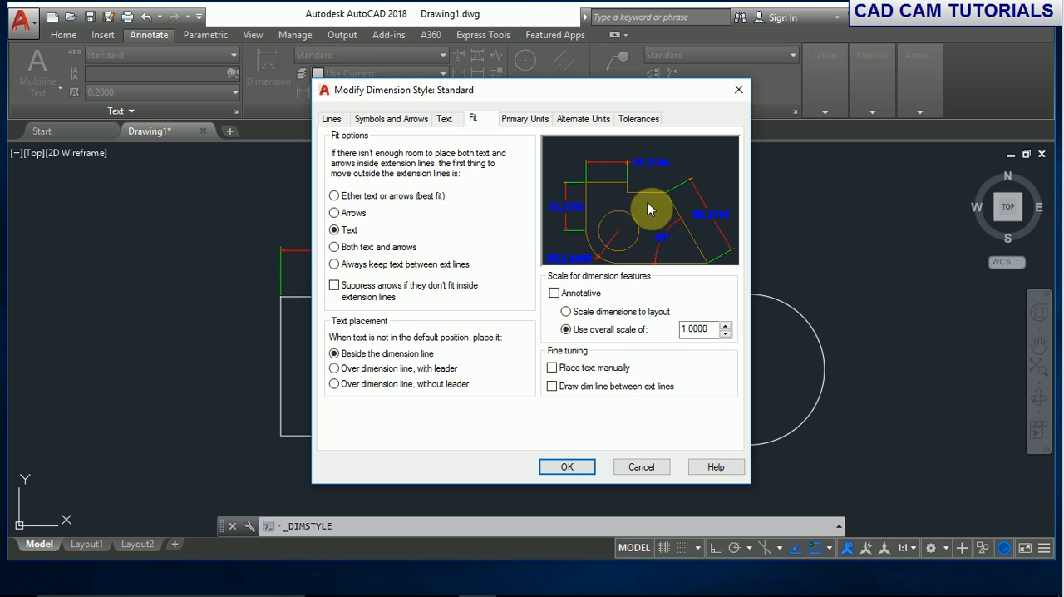
{"action": "left_click", "coordinate": [374, 252]}
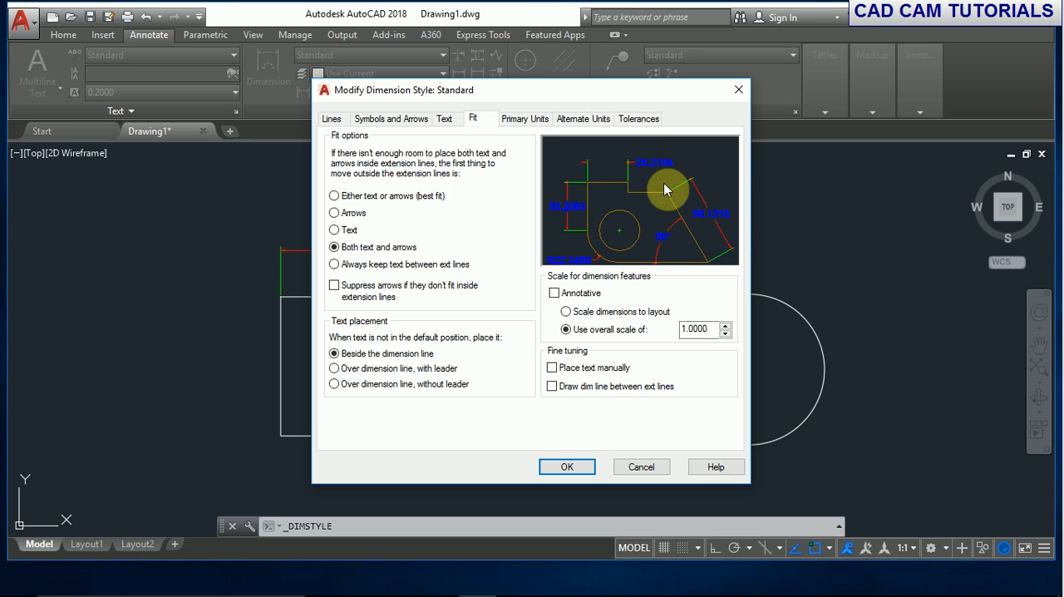
{"action": "left_click", "coordinate": [337, 266]}
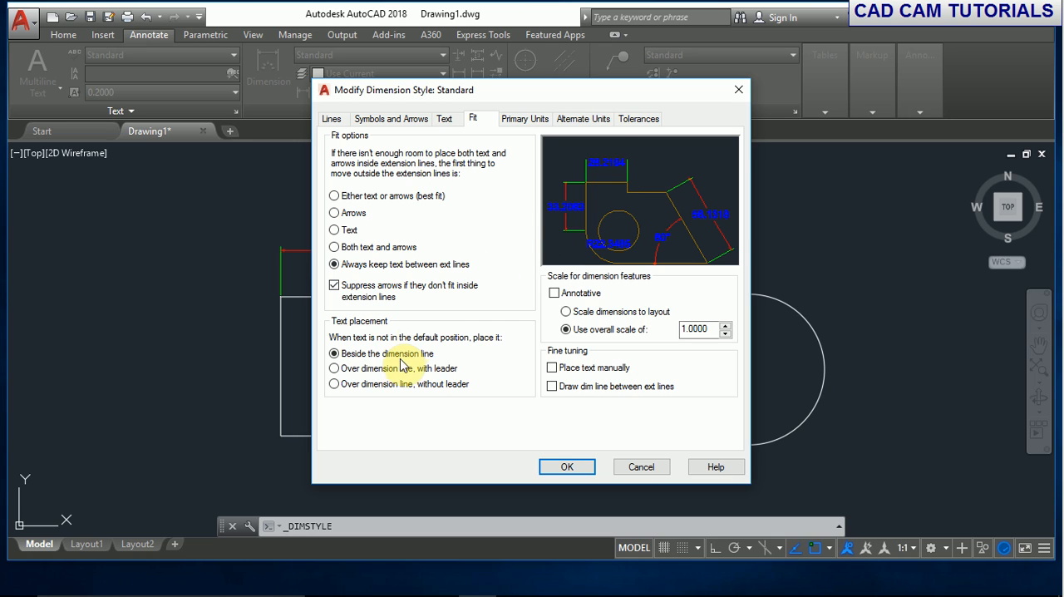
{"action": "left_click", "coordinate": [335, 285]}
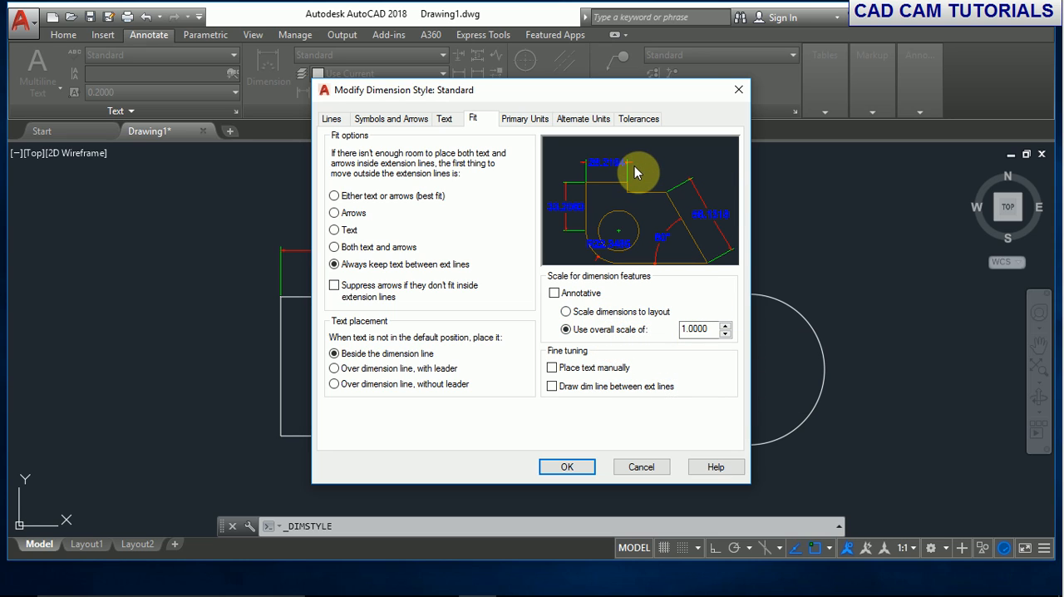
- Try an overall dimension scale of 2, and return it to 1
{"action": "double_click", "coordinate": [717, 329]}
{"action": "type", "text": "2"}
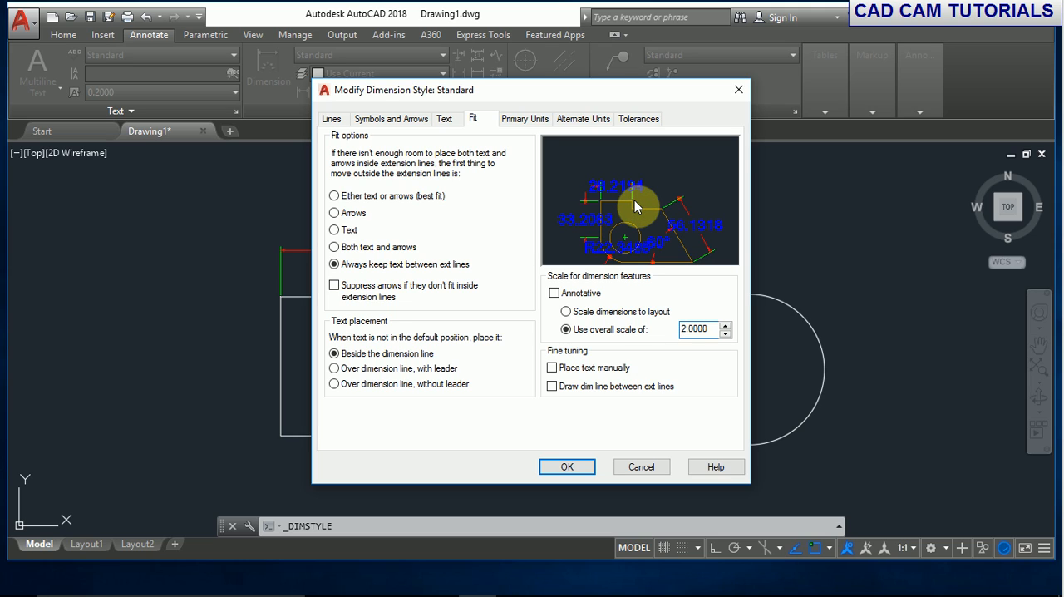
{"action": "left_click_drag", "start_coordinate": [708, 326], "coordinate": [601, 326]}
{"action": "left_click", "coordinate": [711, 328]}
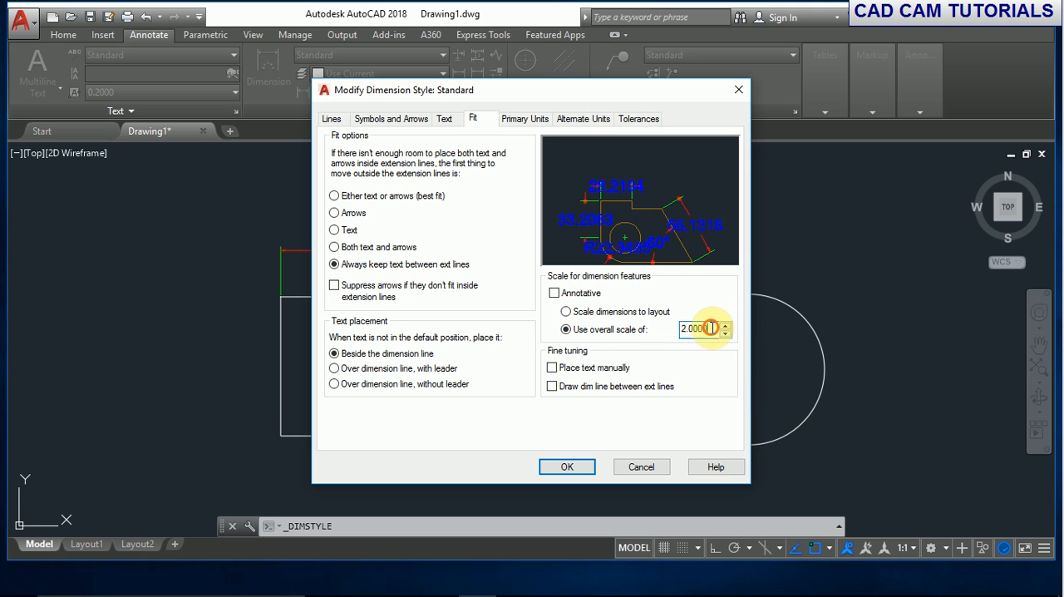
{"action": "left_click_drag", "start_coordinate": [711, 328], "coordinate": [577, 324]}
{"action": "type", "text": "1"}
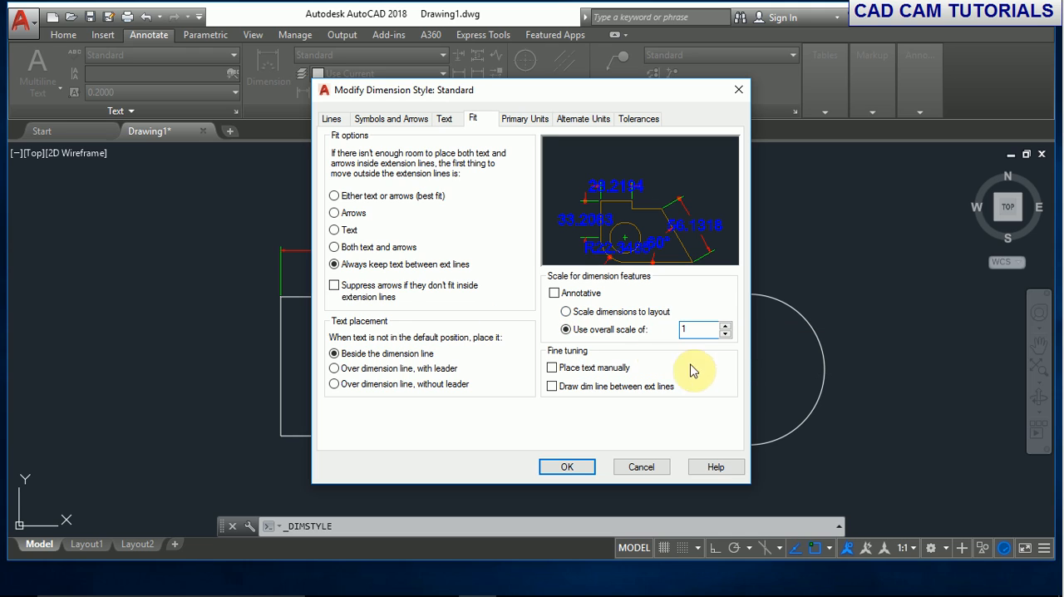
- Try the Scientific unit format for linear dimensions in the primary units, and return it to Decimal
{"action": "left_click", "coordinate": [528, 119]}
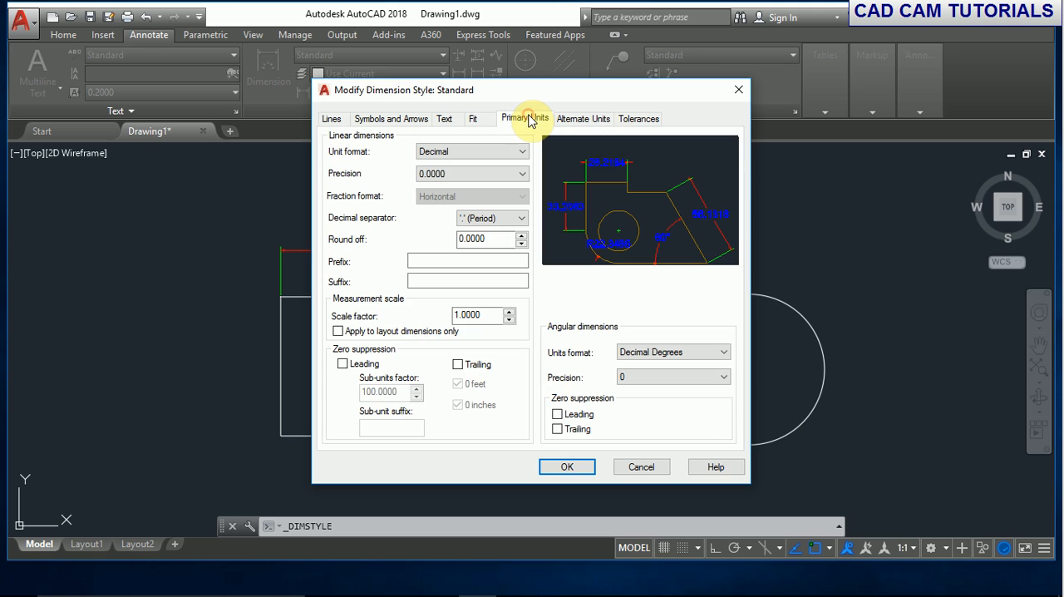
{"action": "left_click", "coordinate": [509, 152]}
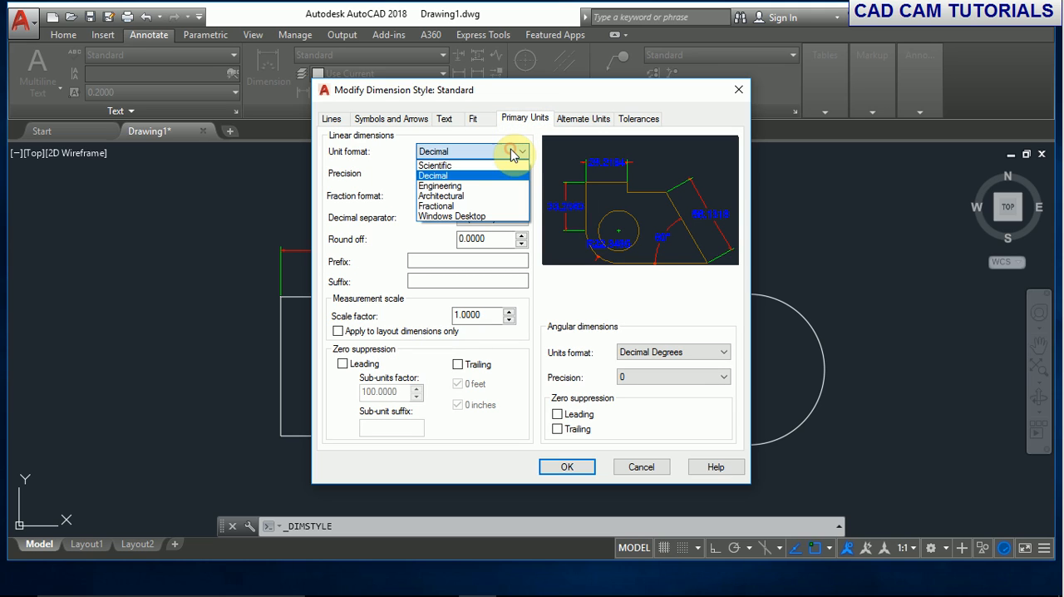
{"action": "left_click", "coordinate": [457, 166]}
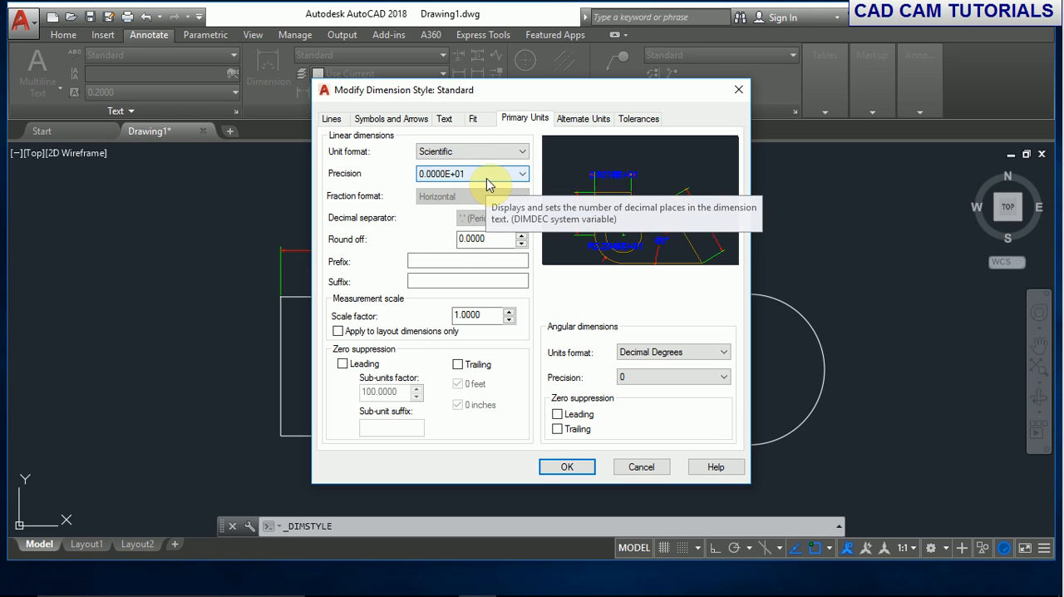
{"action": "left_click", "coordinate": [487, 173]}
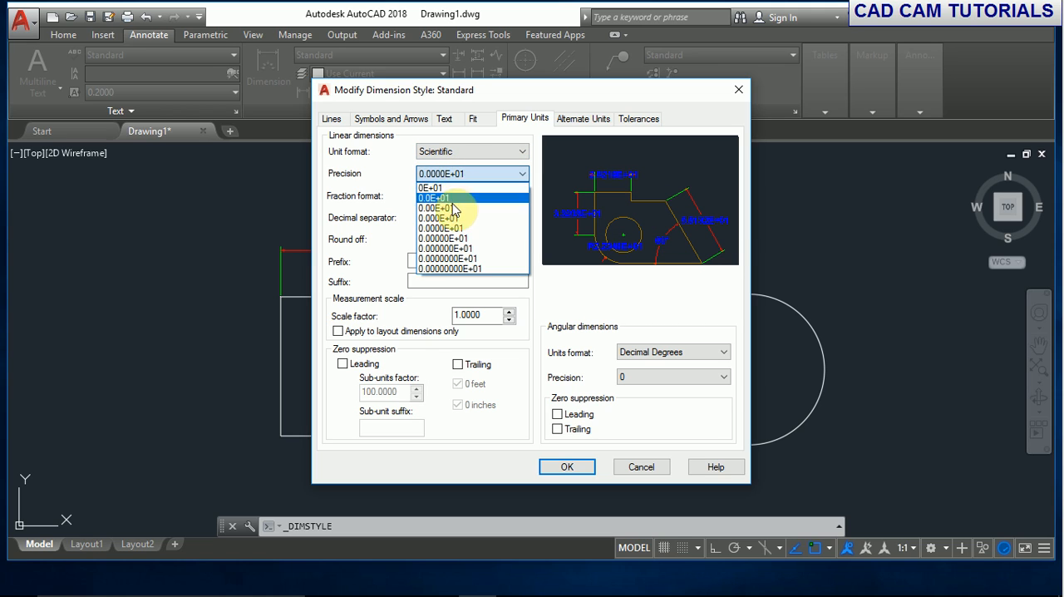
{"action": "left_click", "coordinate": [487, 156]}
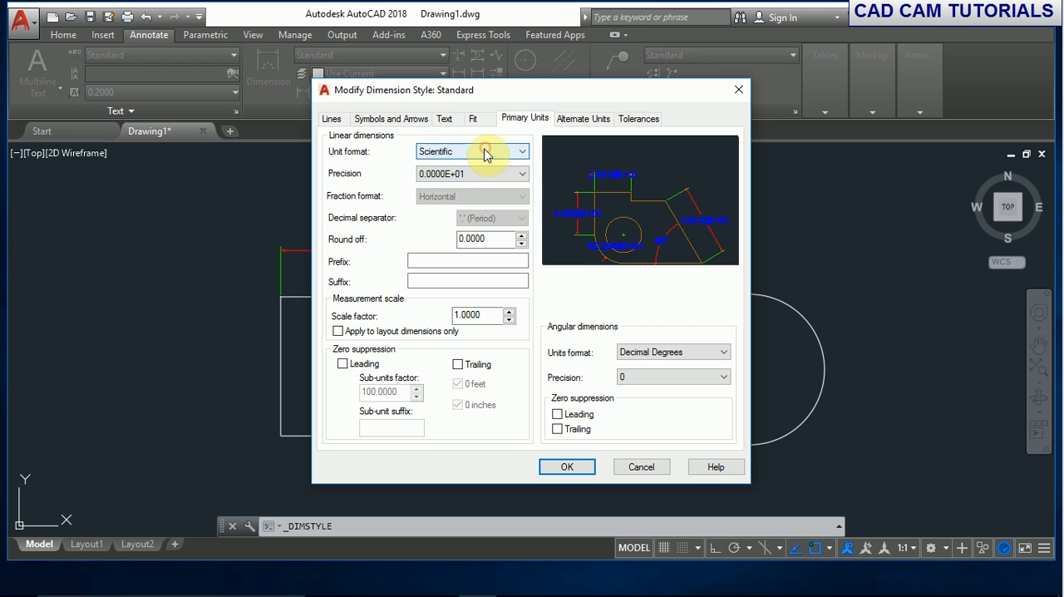
{"action": "left_click", "coordinate": [488, 152]}
{"action": "left_click", "coordinate": [444, 175]}
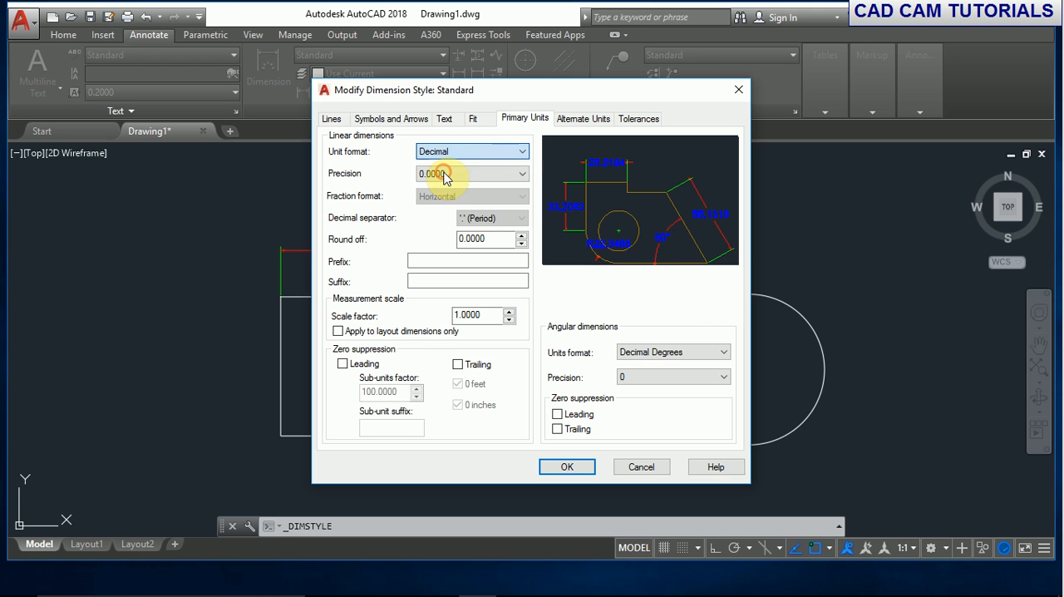
- Try a linear dimension precision of 0.0, and set it to 0.00
{"action": "left_click", "coordinate": [522, 173]}
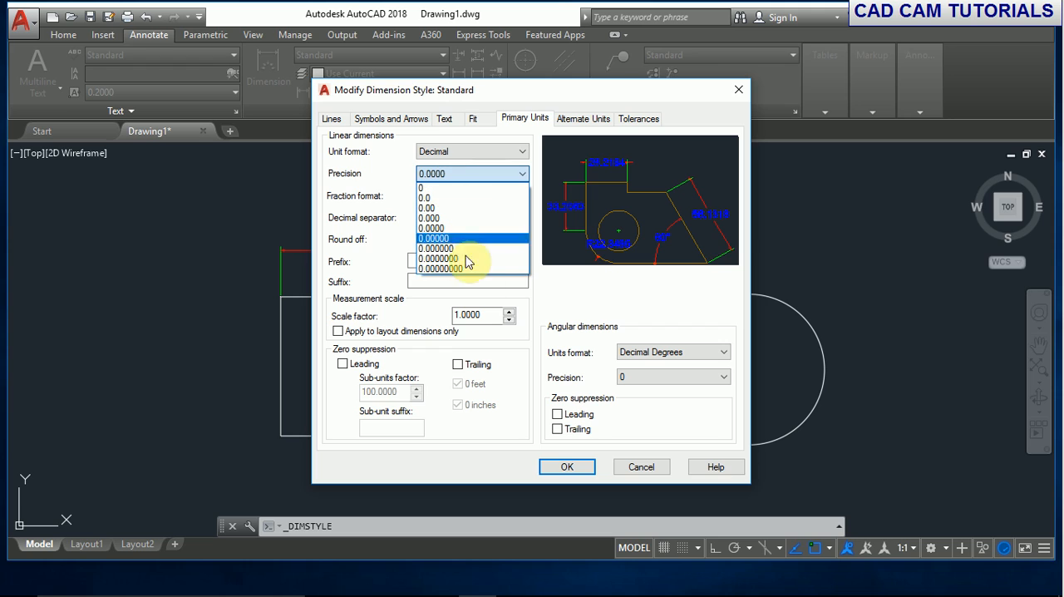
{"action": "left_click", "coordinate": [462, 198]}
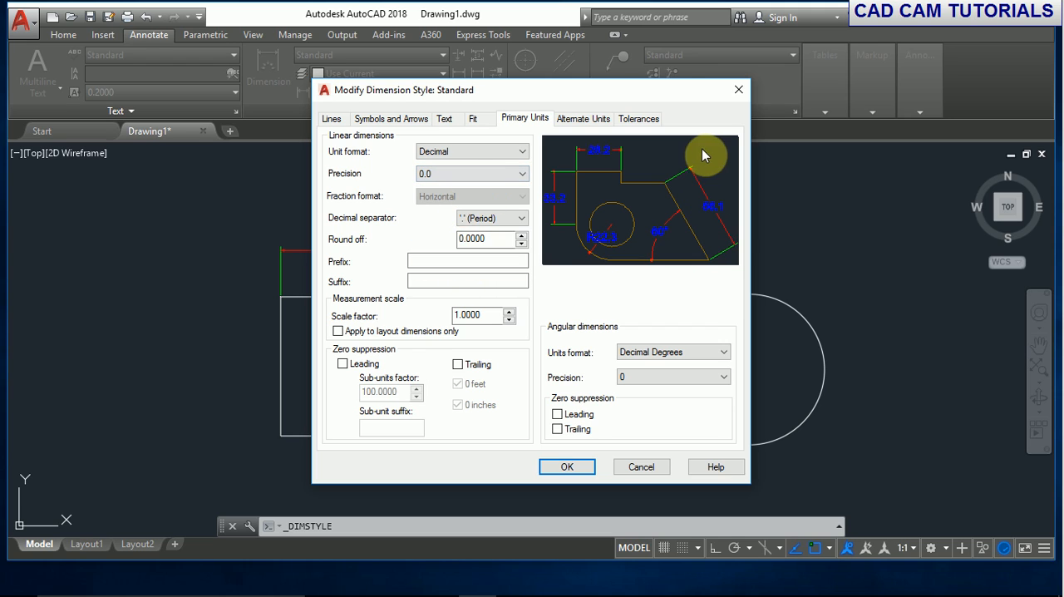
{"action": "left_click", "coordinate": [519, 174]}
{"action": "left_click", "coordinate": [441, 208]}
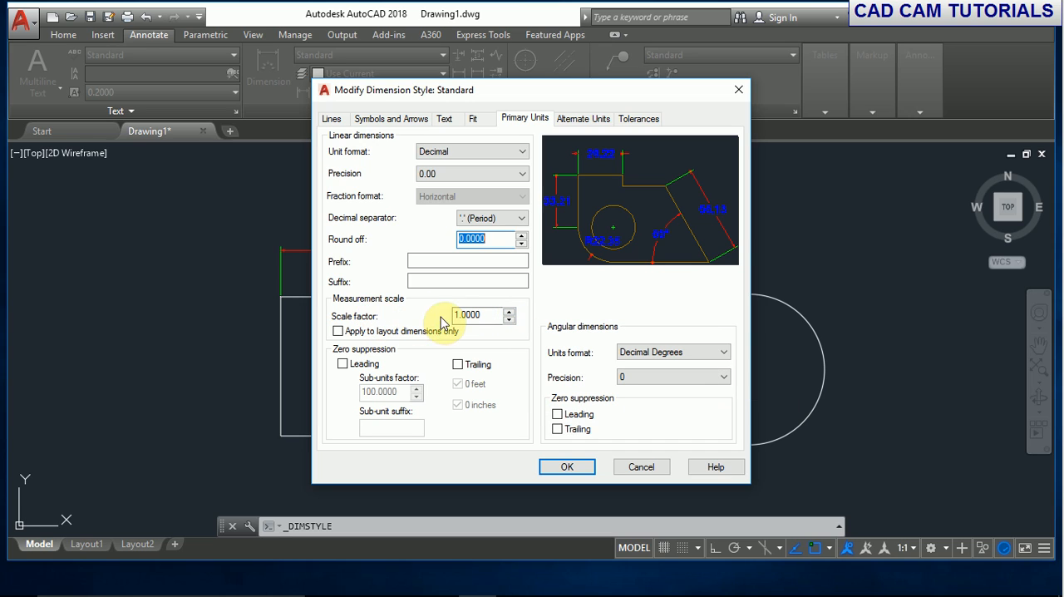
- Try a measurement scale factor of 2 for the primary units, and return it to 1
{"action": "double_click", "coordinate": [494, 315]}
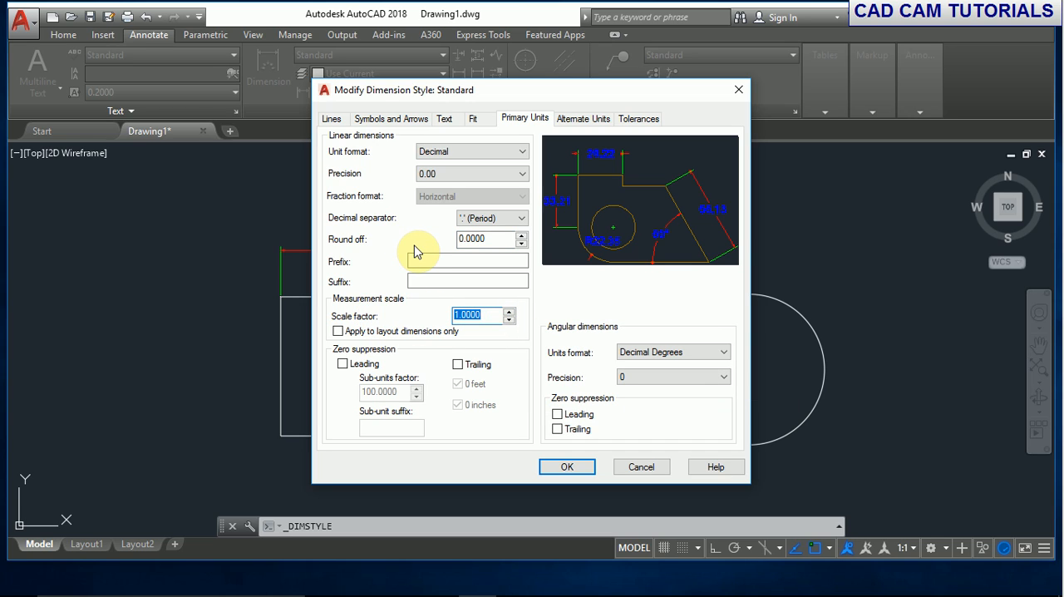
{"action": "type", "text": "2"}
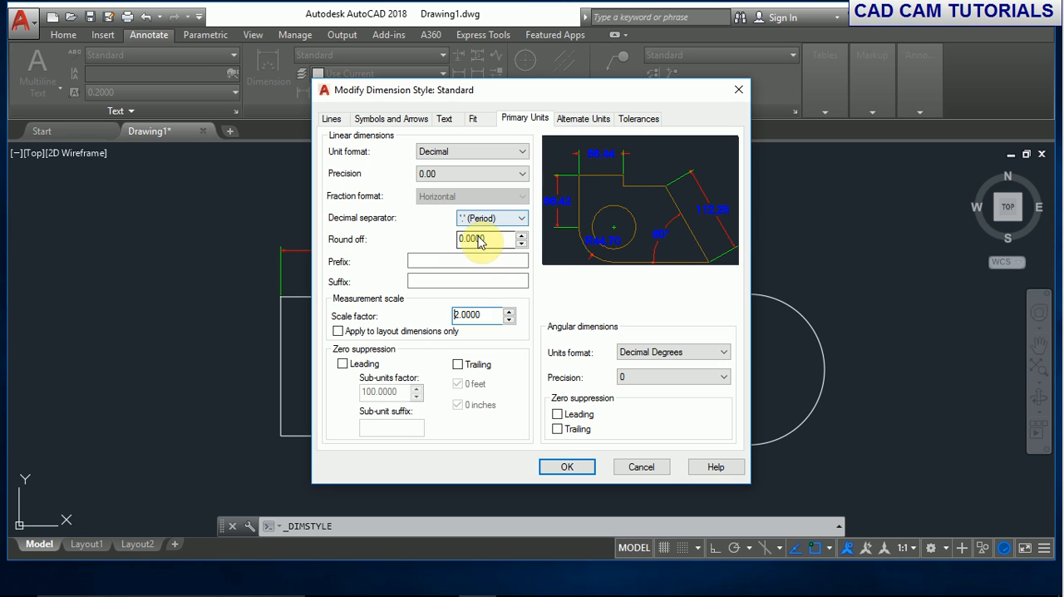
{"action": "double_click", "coordinate": [479, 315]}
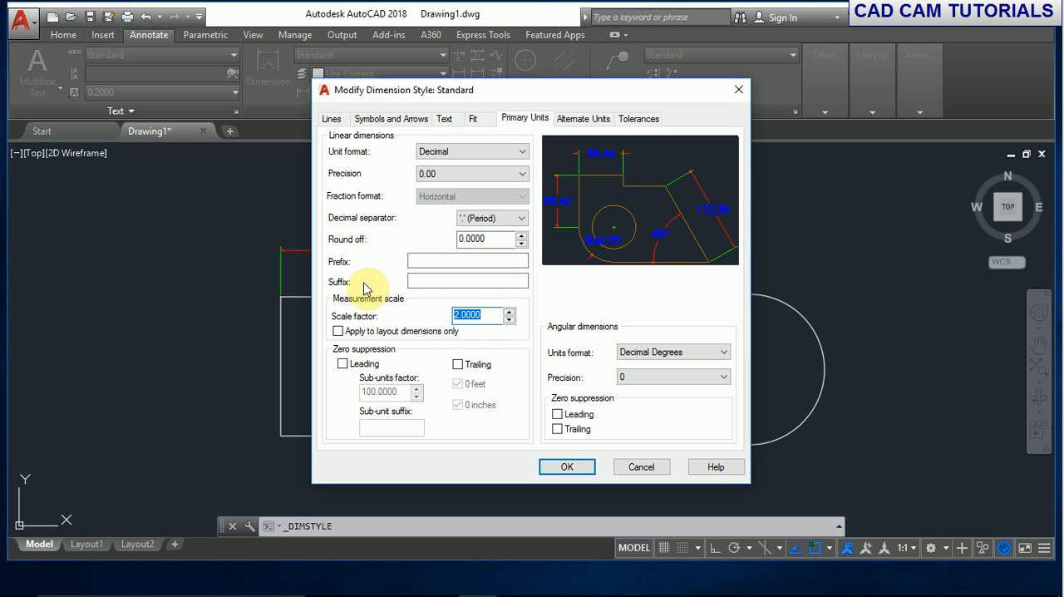
{"action": "type", "text": "1"}
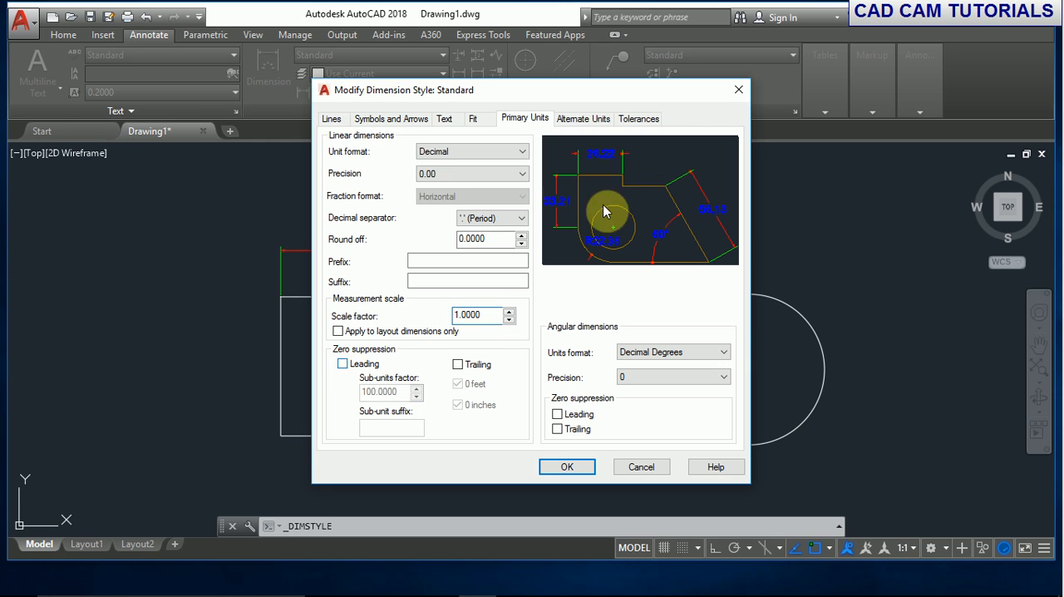
- Try leading and trailing zero suppression for linear dimensions, and turn both off again
{"action": "left_click", "coordinate": [344, 365]}
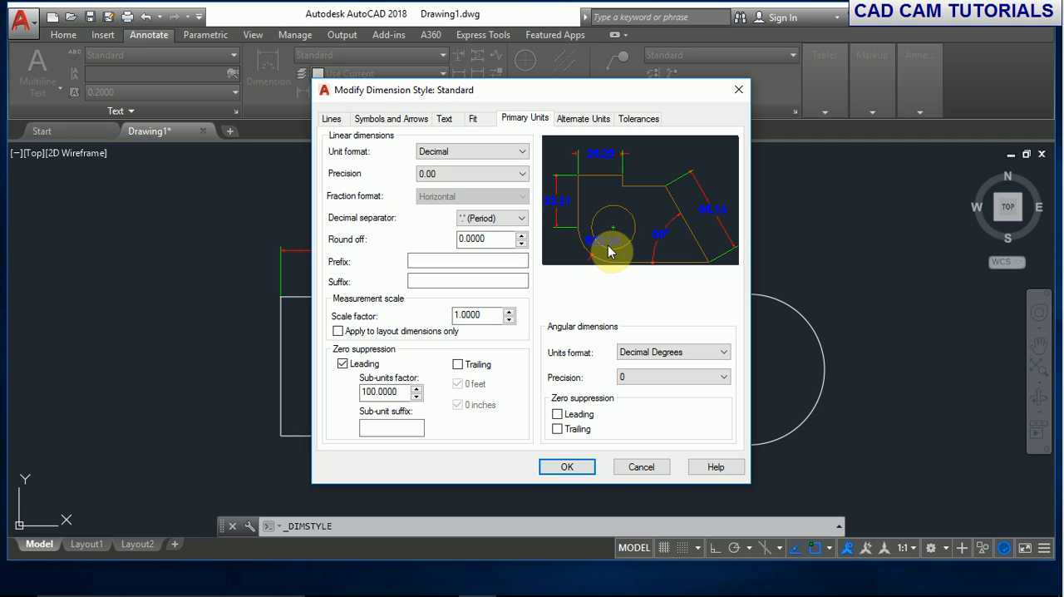
{"action": "left_click", "coordinate": [458, 365]}
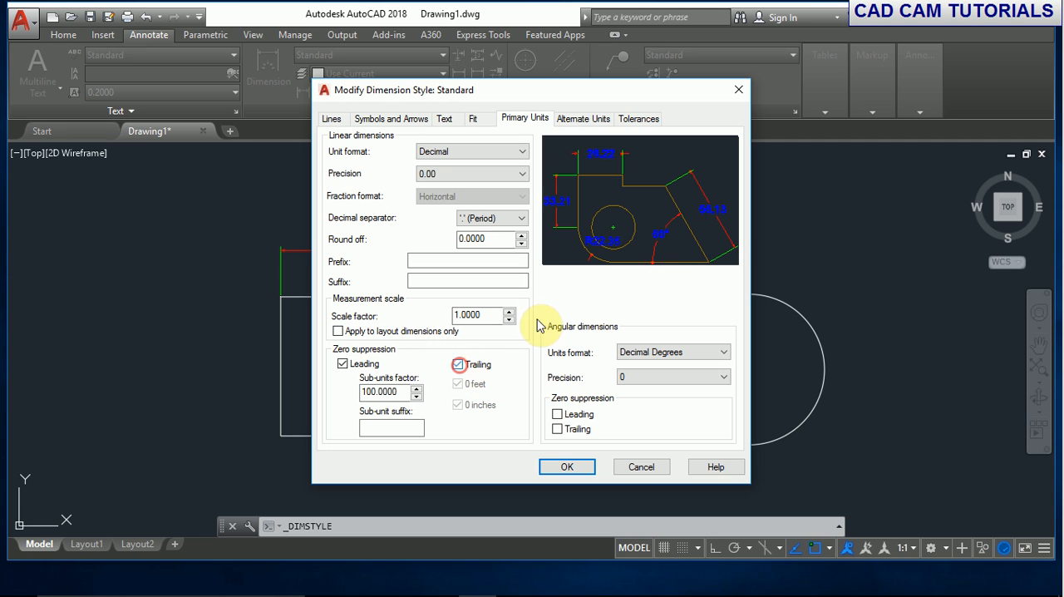
{"action": "left_click", "coordinate": [458, 364]}
{"action": "left_click", "coordinate": [343, 363]}
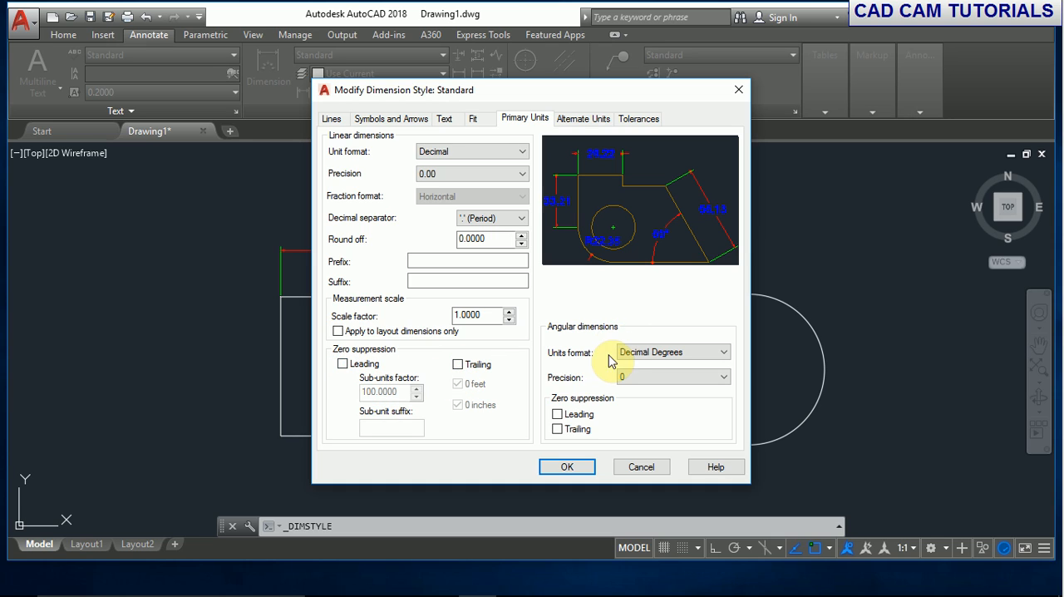
- Keep the angular units in Decimal Degrees, try an angular precision of 0.00, and set it to 0.0
{"action": "left_click", "coordinate": [662, 356]}
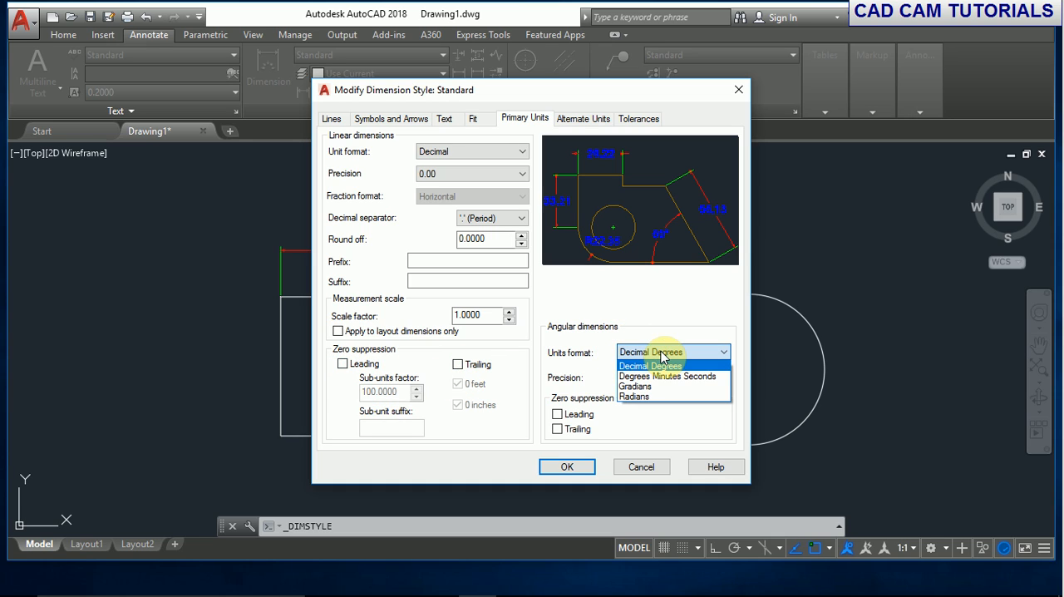
{"action": "left_click", "coordinate": [659, 367]}
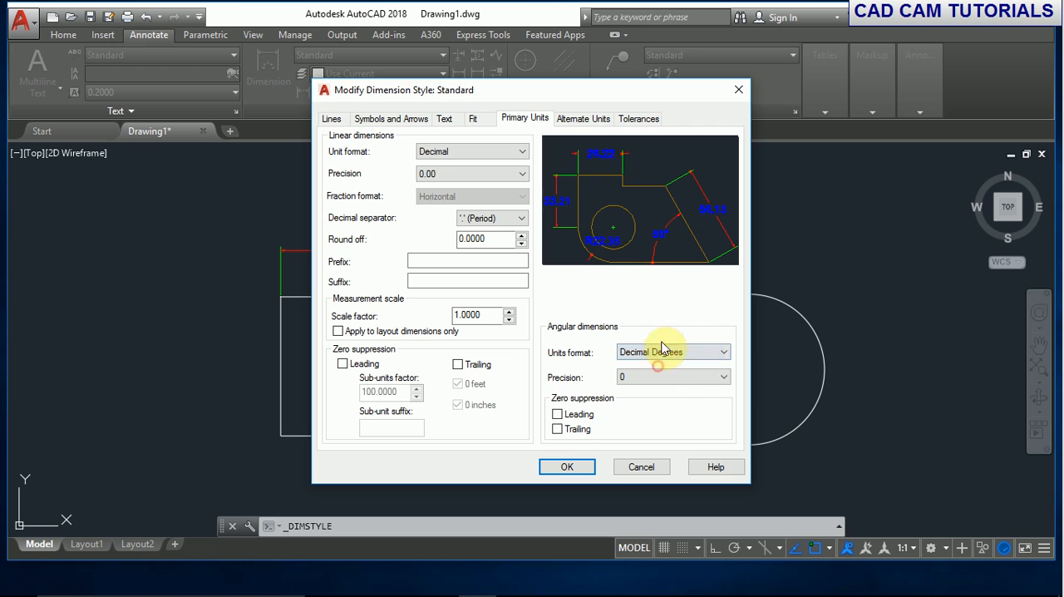
{"action": "left_click", "coordinate": [631, 378]}
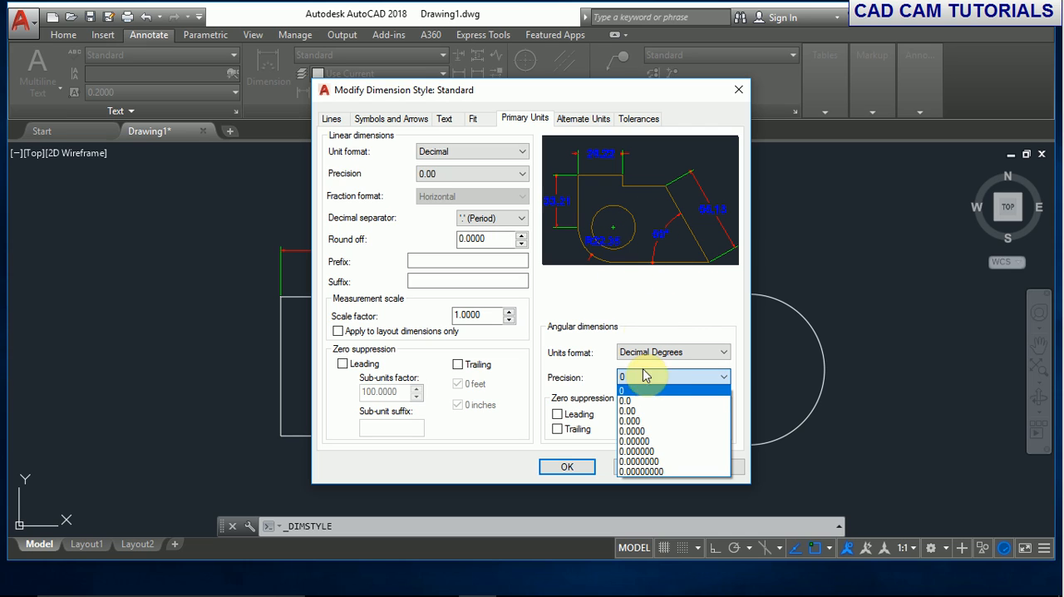
{"action": "left_click", "coordinate": [633, 410]}
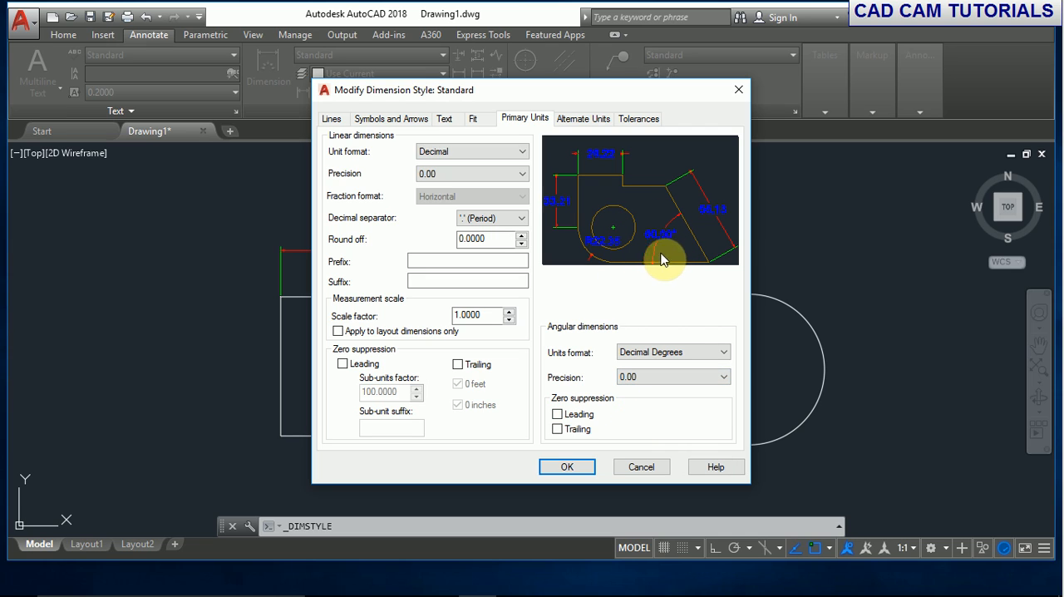
{"action": "left_click", "coordinate": [672, 379]}
{"action": "left_click", "coordinate": [659, 403]}
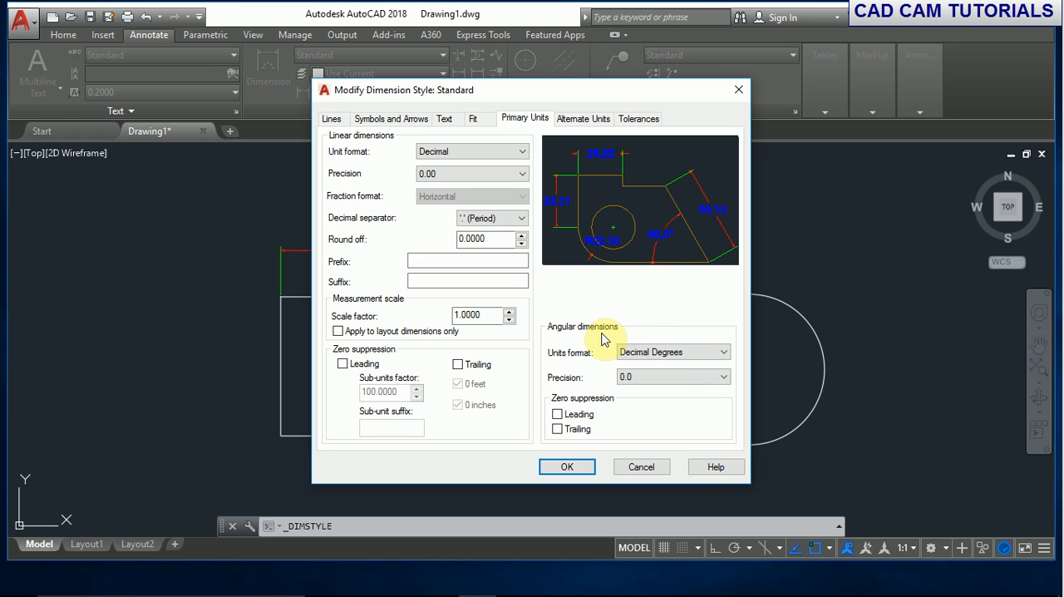
- Try leading and trailing zero suppression for angular dimensions, and turn both off again
{"action": "left_click", "coordinate": [582, 430]}
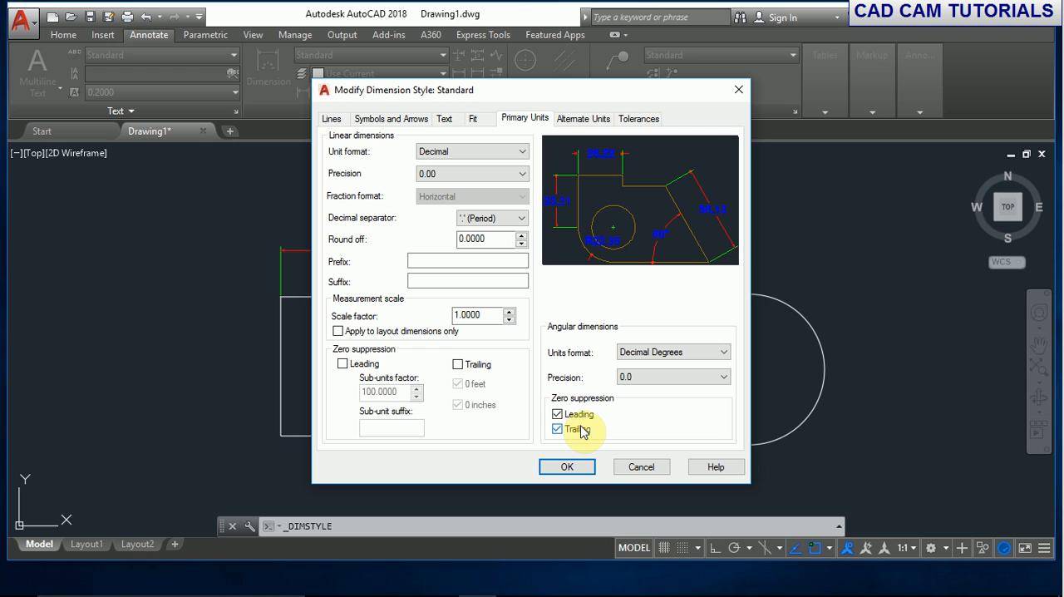
{"action": "left_click", "coordinate": [574, 414]}
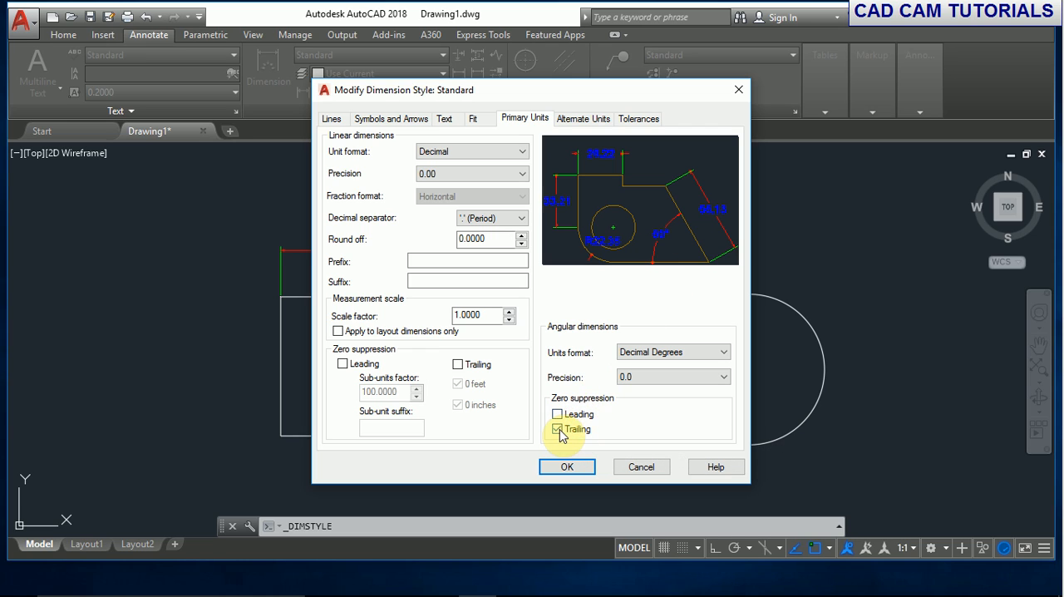
{"action": "left_click", "coordinate": [558, 430]}
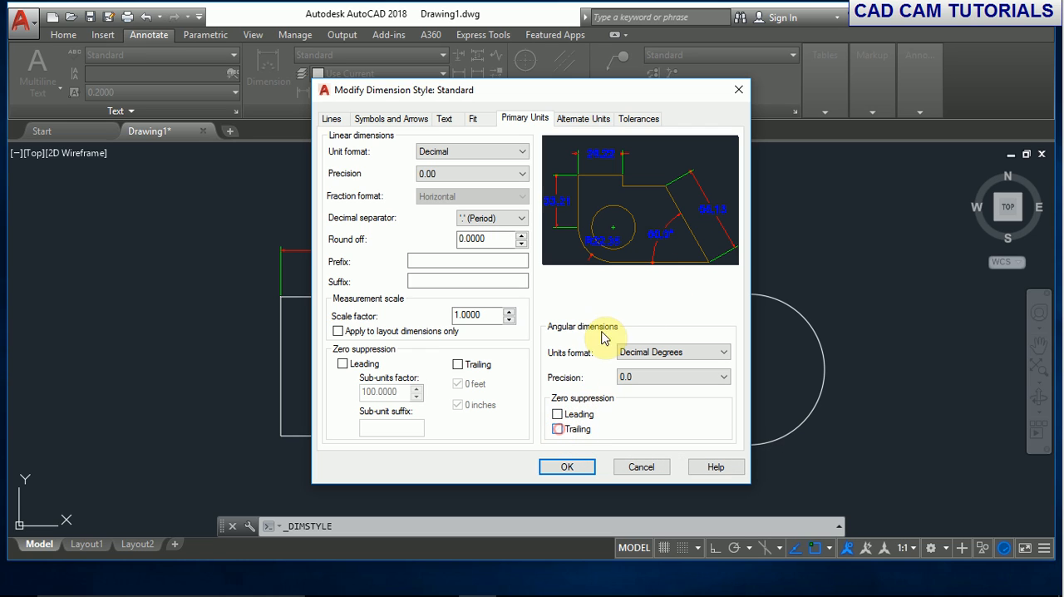
- Try displaying alternate units with the Decimal format, and turn their display off again
{"action": "left_click", "coordinate": [585, 120]}
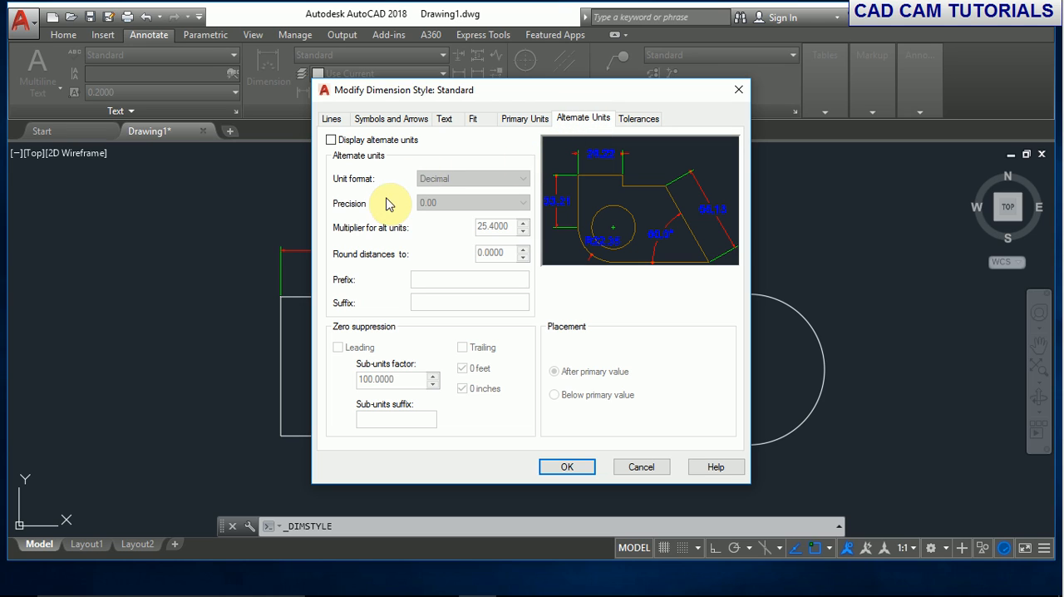
{"action": "left_click", "coordinate": [328, 139]}
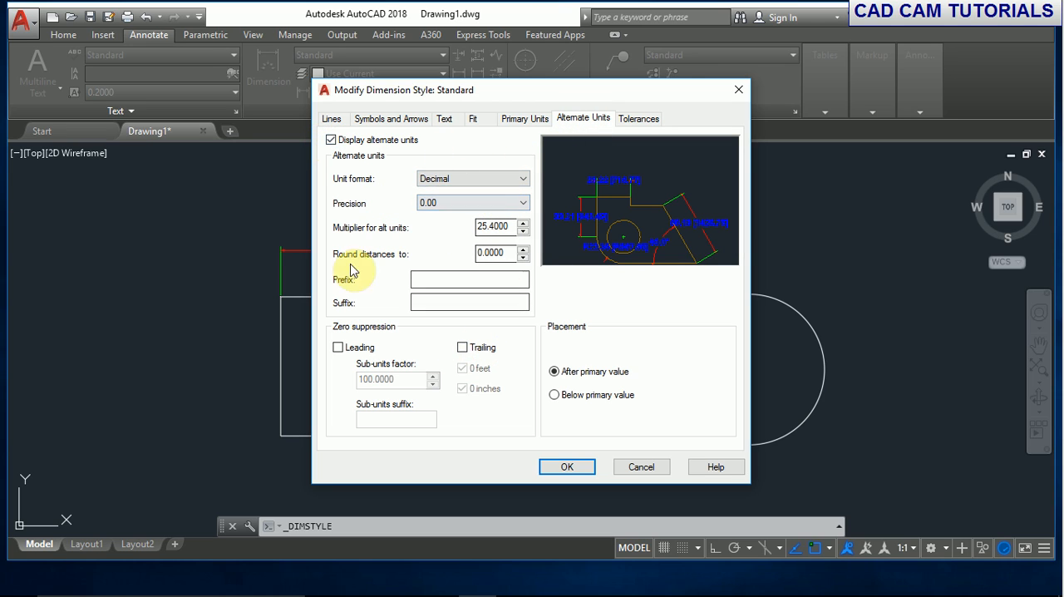
{"action": "left_click", "coordinate": [519, 178]}
{"action": "left_click", "coordinate": [518, 200]}
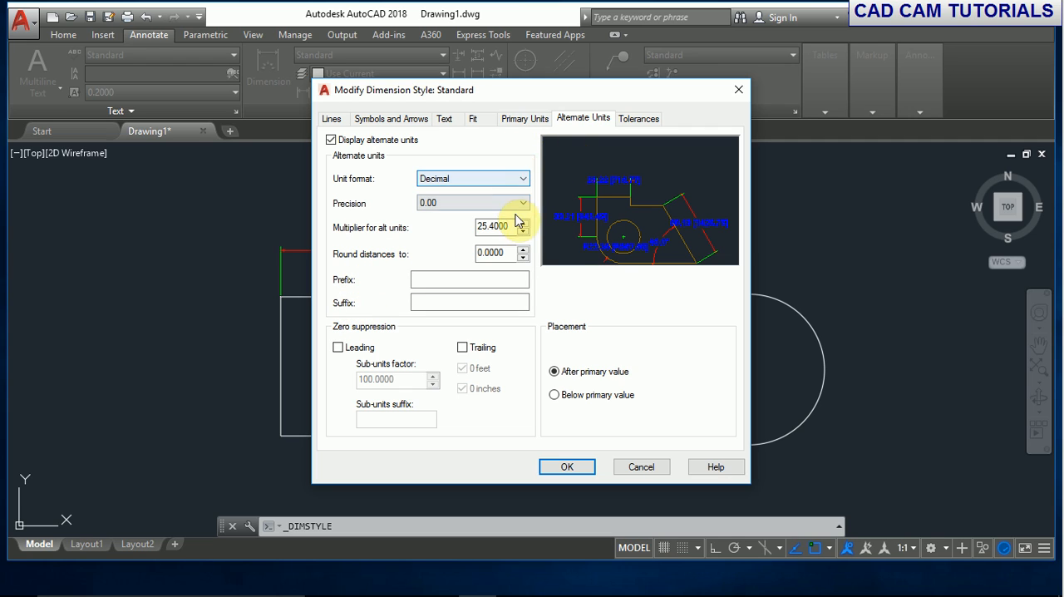
{"action": "left_click", "coordinate": [330, 139]}
{"action": "left_click", "coordinate": [331, 140]}
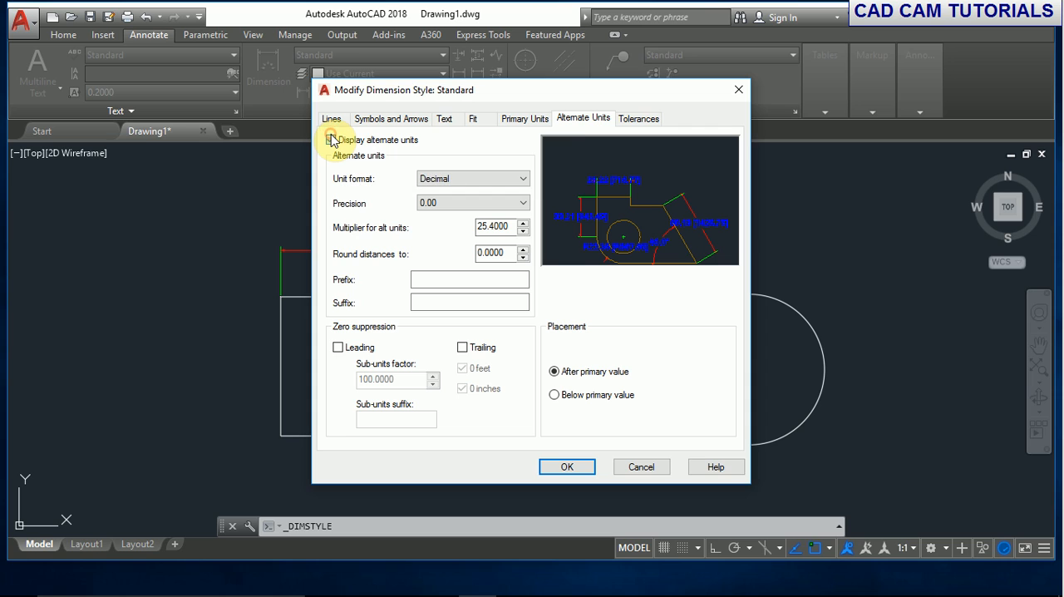
{"action": "left_click", "coordinate": [331, 140]}
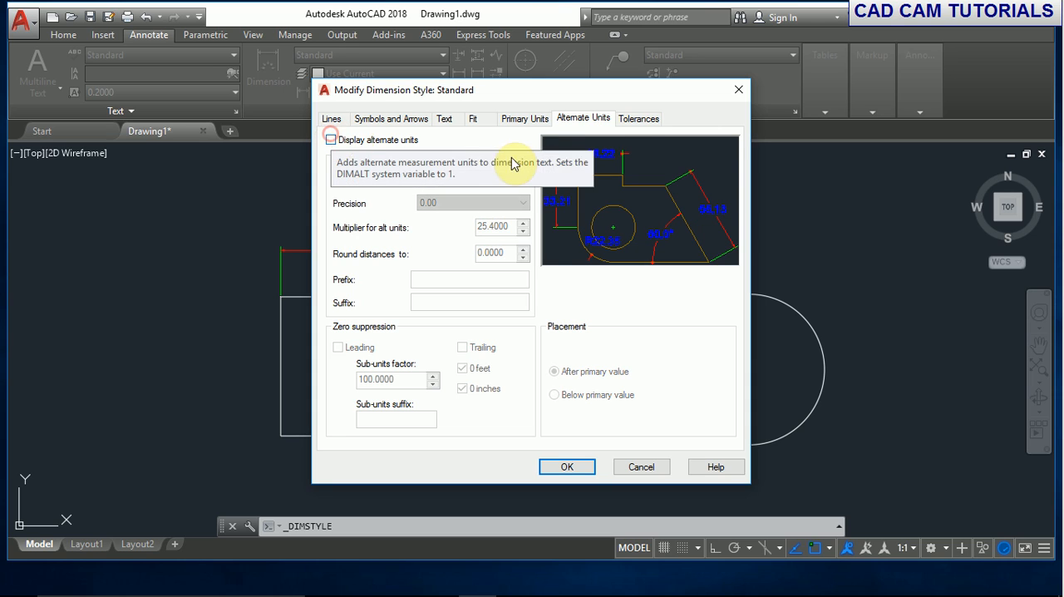
- Set the Standard style's tolerance method to Symmetrical, try a tolerance precision of 0.0, and set it to 0
{"action": "left_click", "coordinate": [636, 119]}
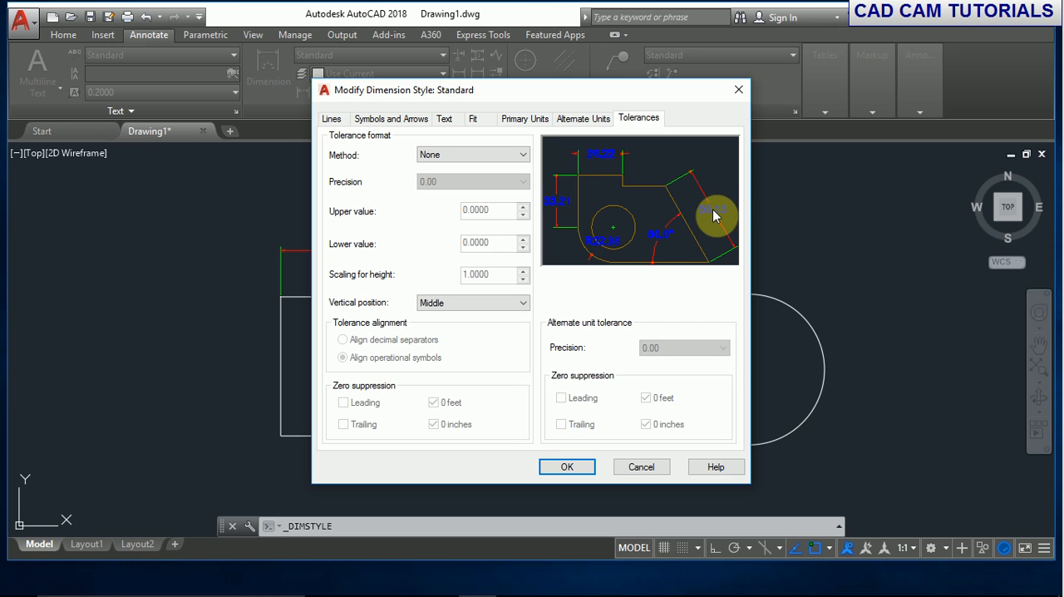
{"action": "left_click", "coordinate": [507, 155]}
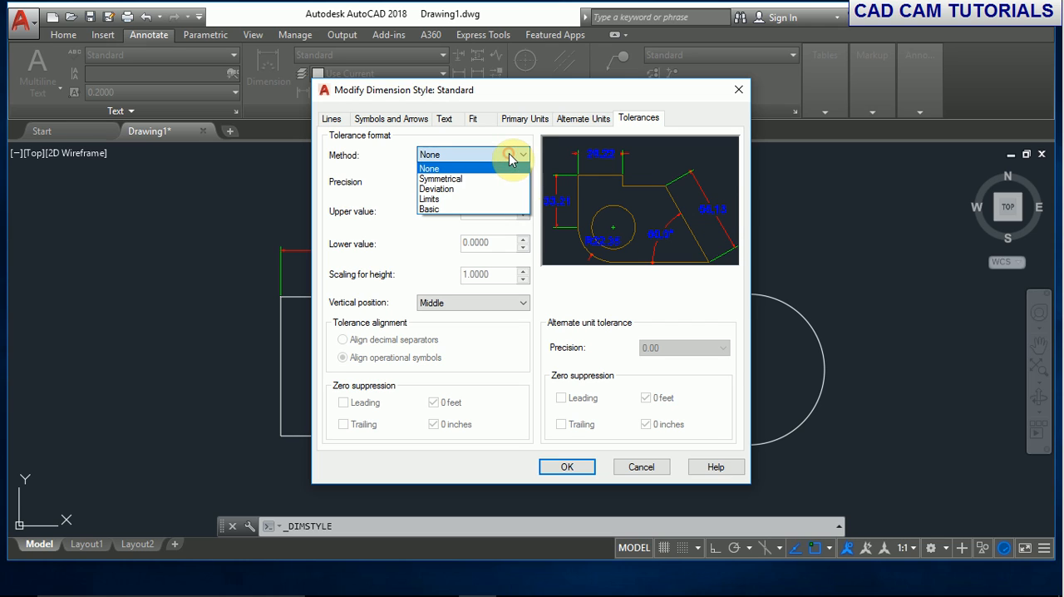
{"action": "left_click", "coordinate": [439, 179]}
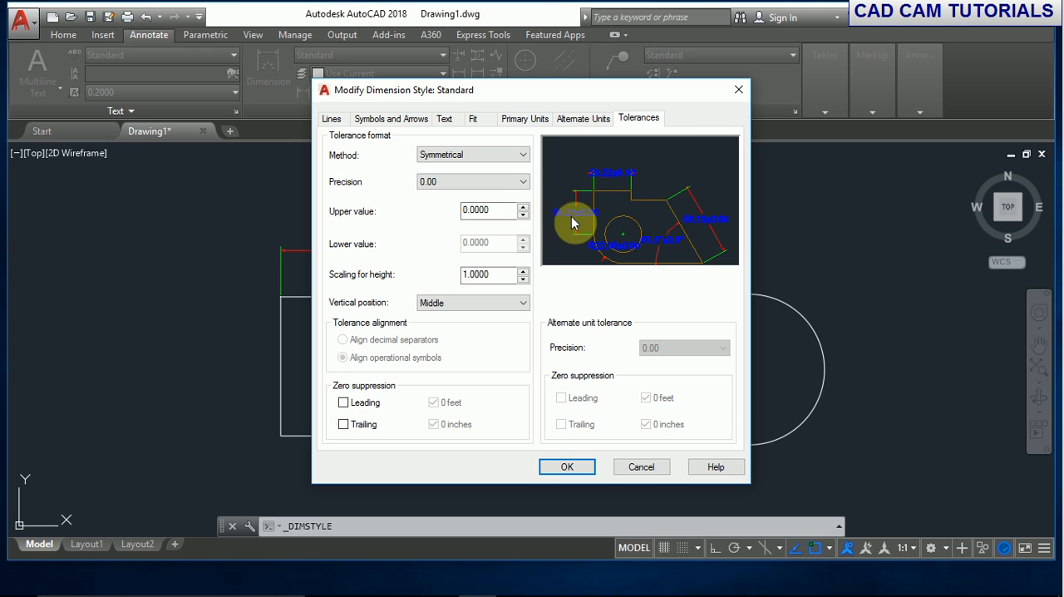
{"action": "left_click", "coordinate": [501, 186]}
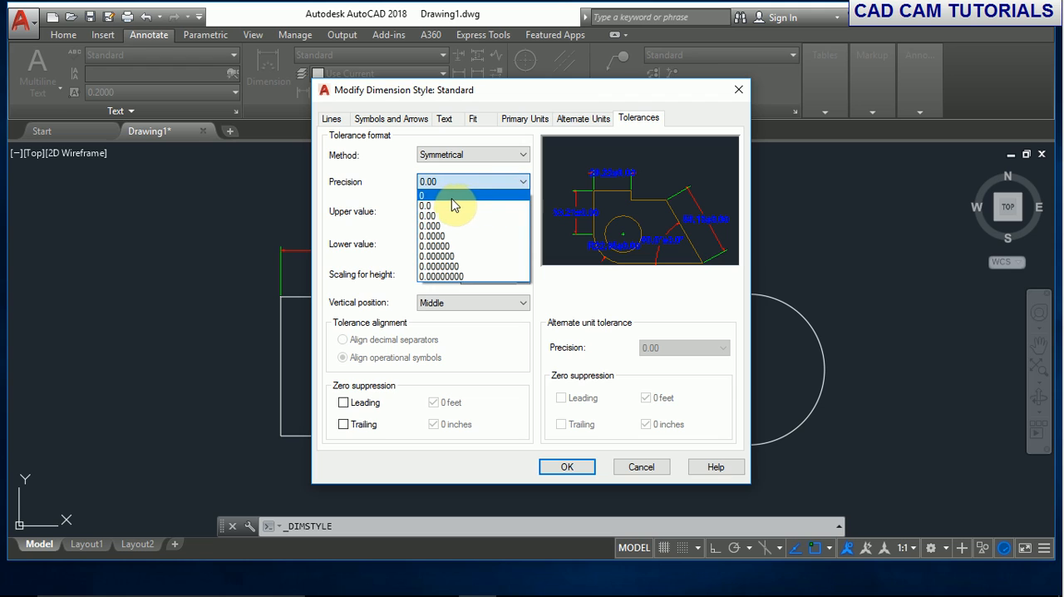
{"action": "left_click", "coordinate": [449, 200]}
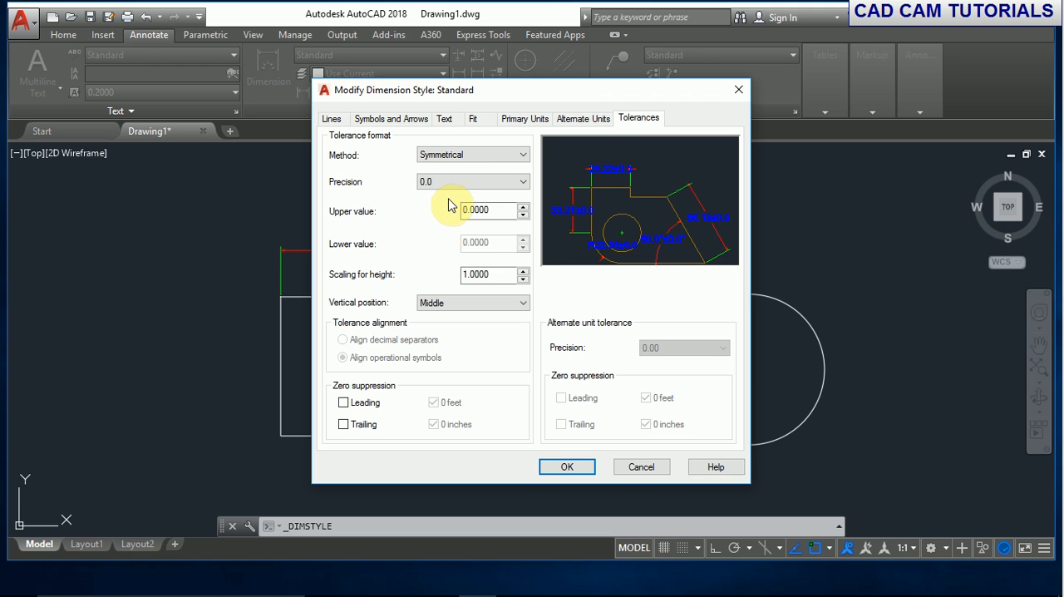
{"action": "left_click", "coordinate": [455, 182]}
{"action": "left_click", "coordinate": [453, 192]}
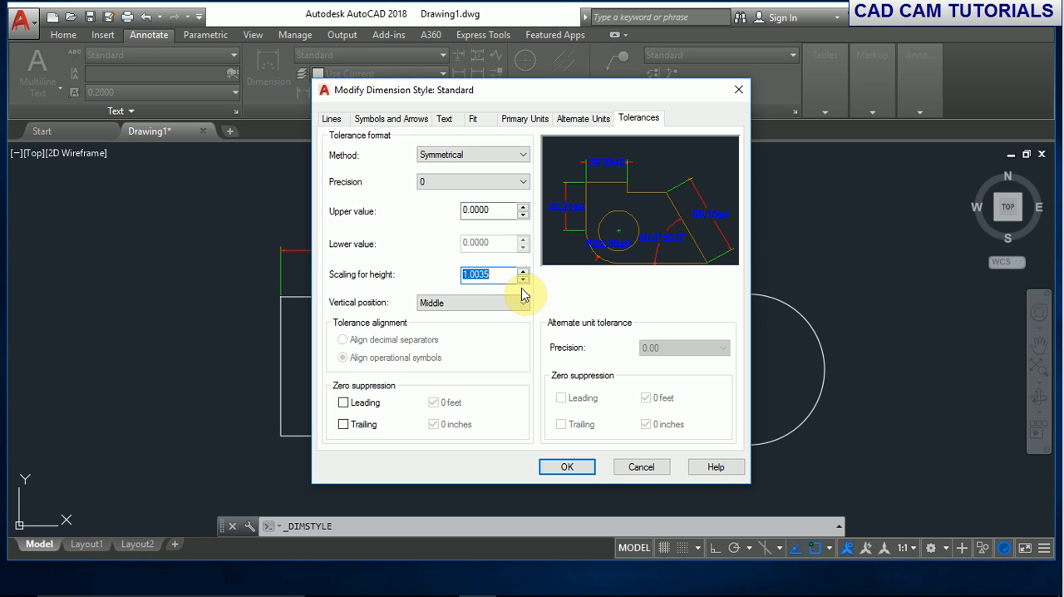
- Set the tolerance height scaling to 0.9960 and the upper value to 0.5, then apply the style changes and close the style manager
{"action": "left_click", "coordinate": [522, 279]}
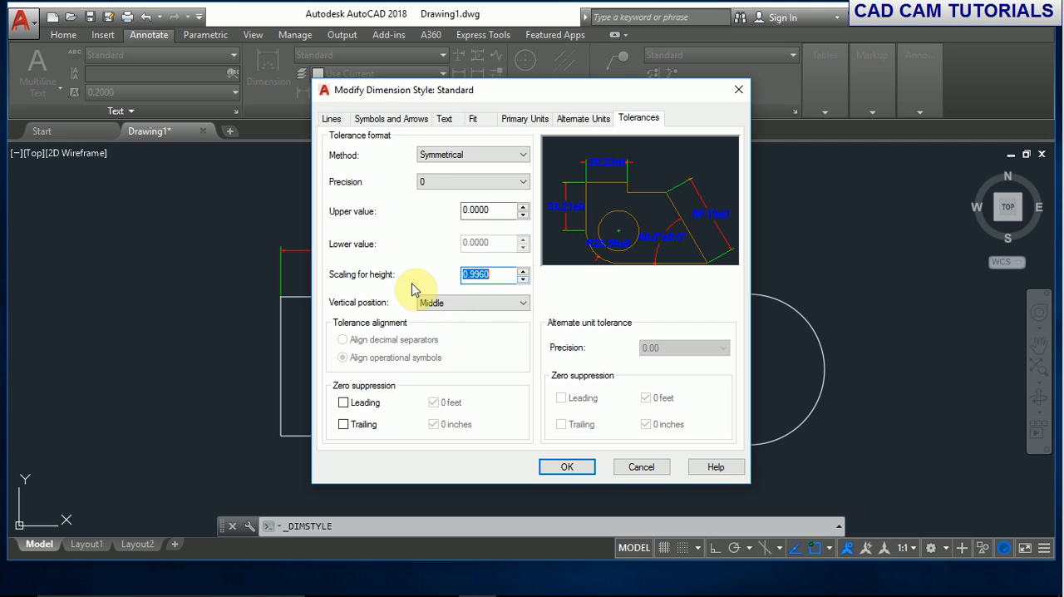
{"action": "left_click", "coordinate": [522, 207]}
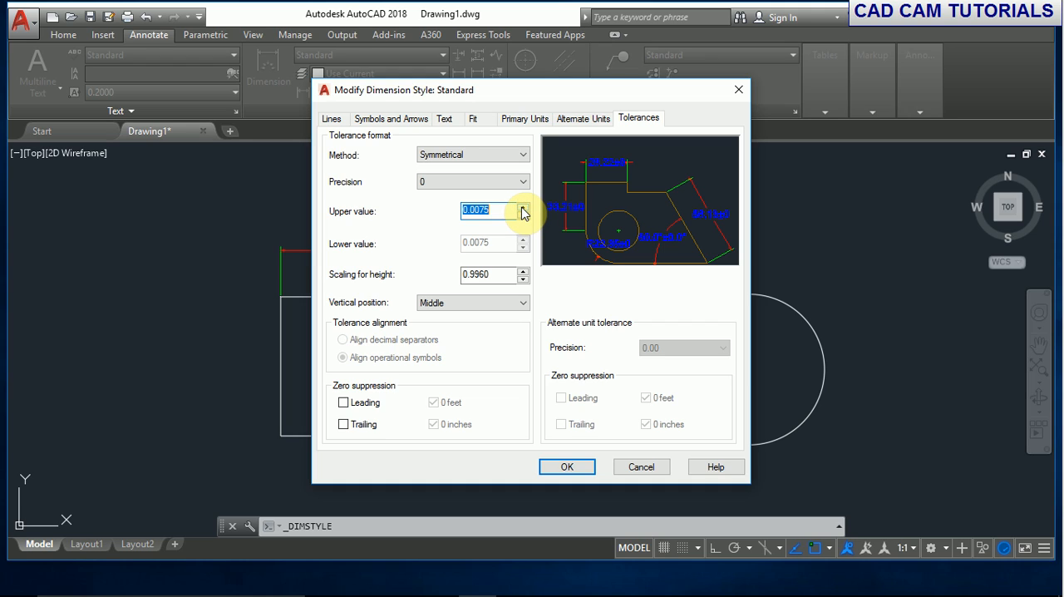
{"action": "left_click", "coordinate": [522, 208]}
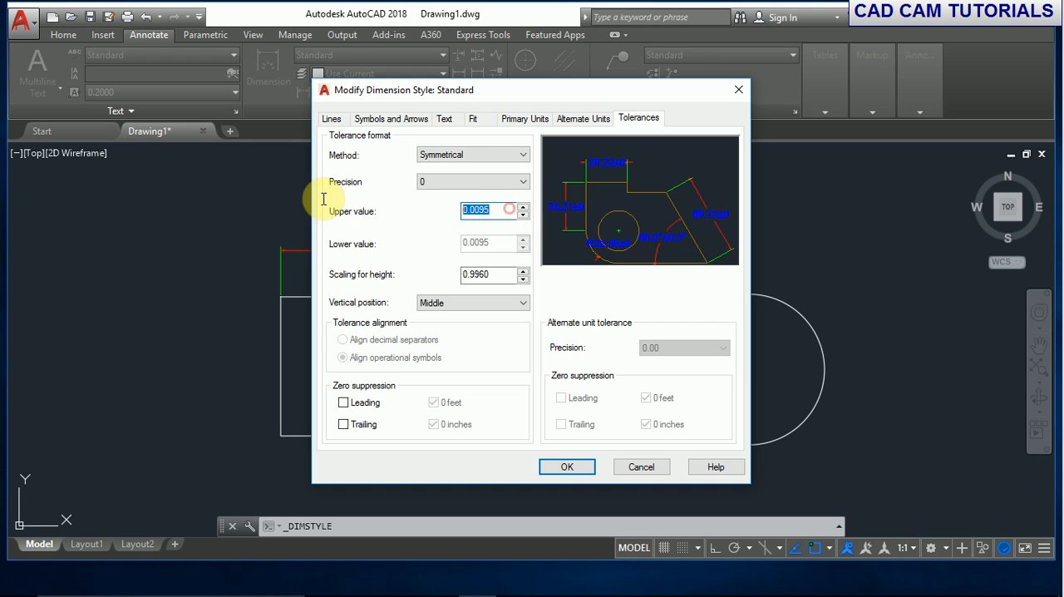
{"action": "type", "text": "0."}
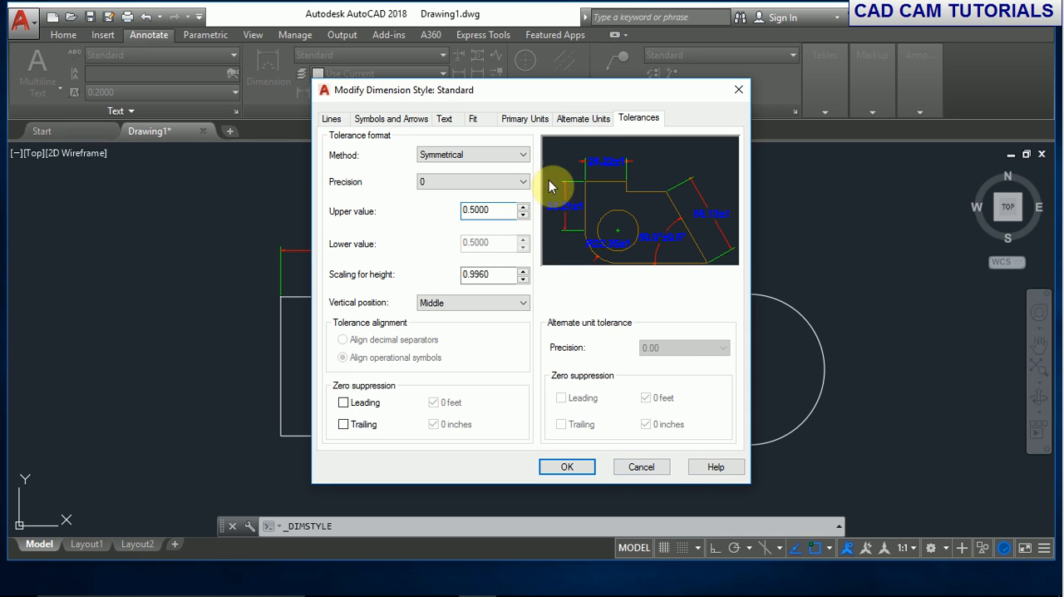
{"action": "left_click", "coordinate": [577, 466]}
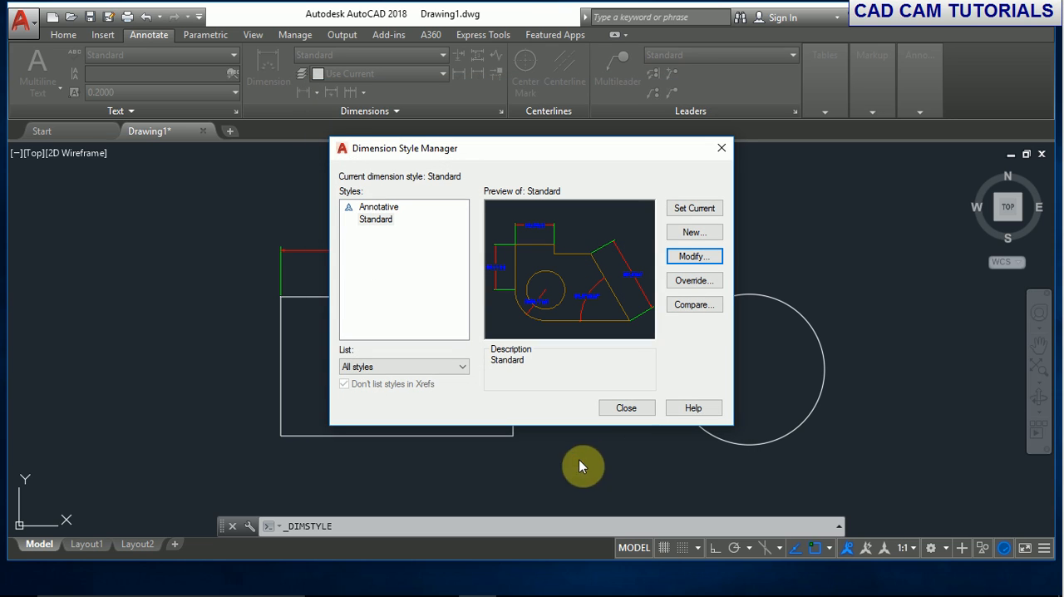
{"action": "left_click", "coordinate": [627, 407]}
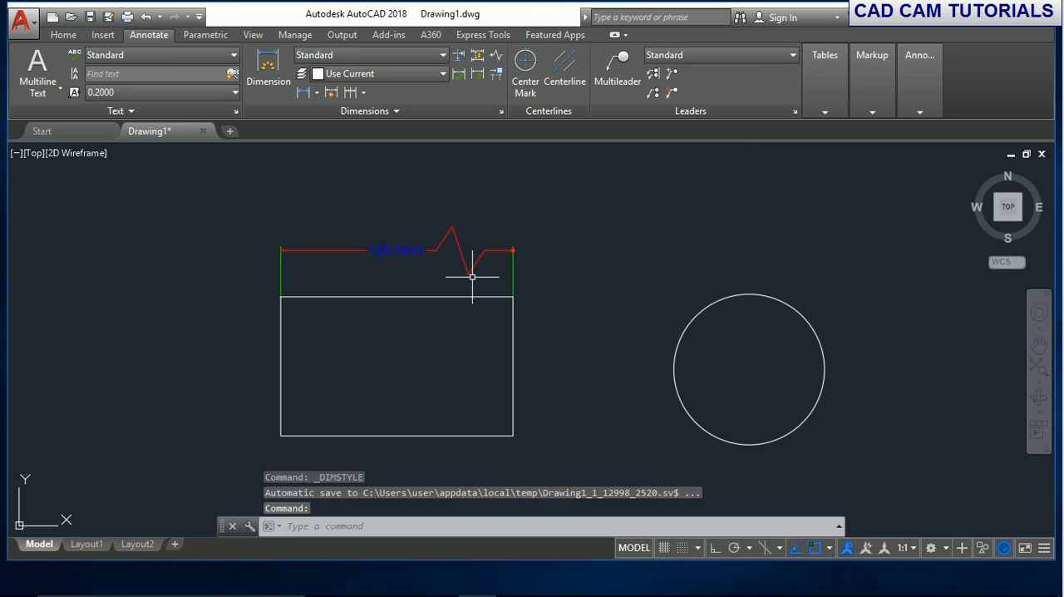
- Add a center mark to the circle
{"action": "scroll", "coordinate": [408, 269], "scroll_direction": "up", "scroll_amount": 4}
{"action": "scroll", "coordinate": [491, 251], "scroll_direction": "down", "scroll_amount": 4}
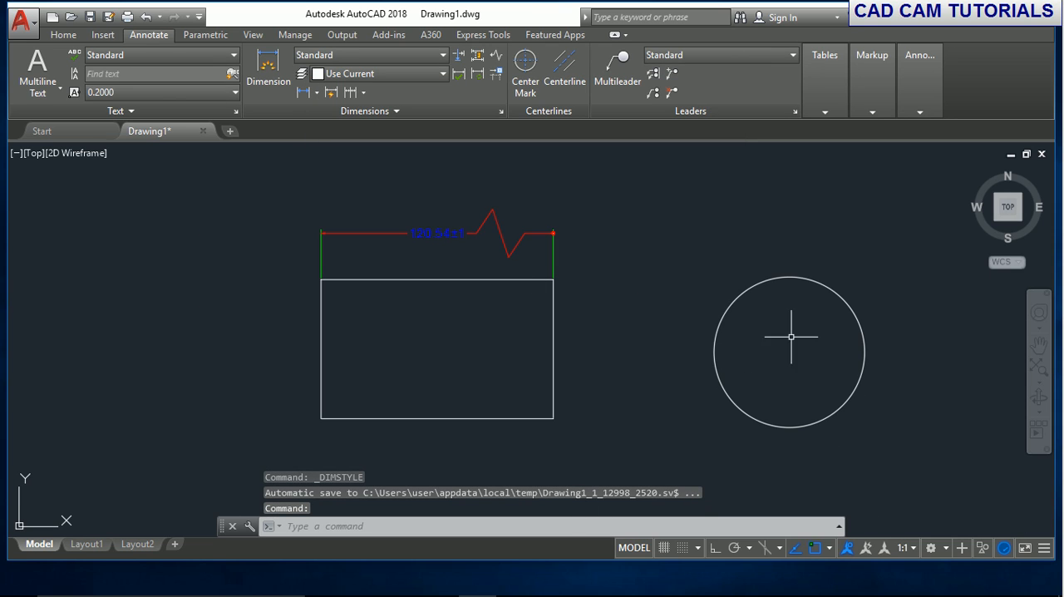
{"action": "left_click", "coordinate": [527, 69]}
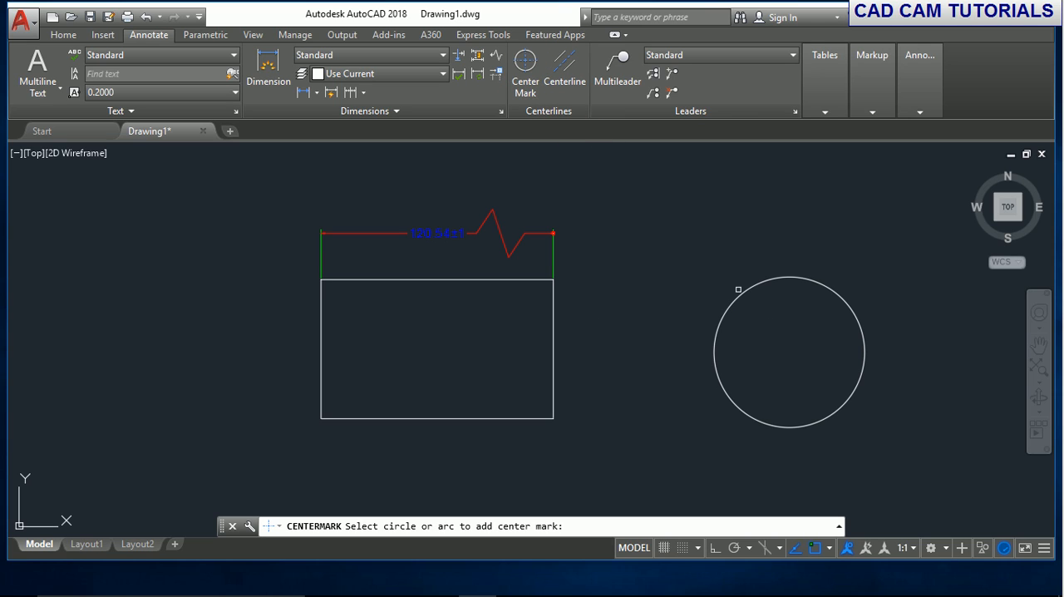
{"action": "left_click", "coordinate": [740, 289]}
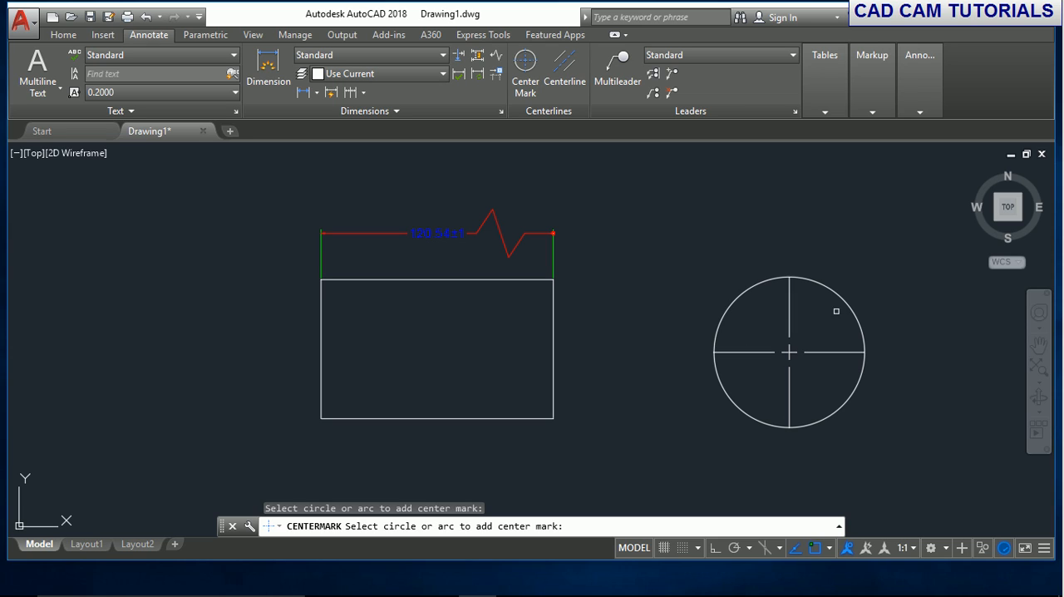
- Modify the Standard dimension style to use a center mark size of 0.1, and close the style manager
{"action": "left_click", "coordinate": [413, 55]}
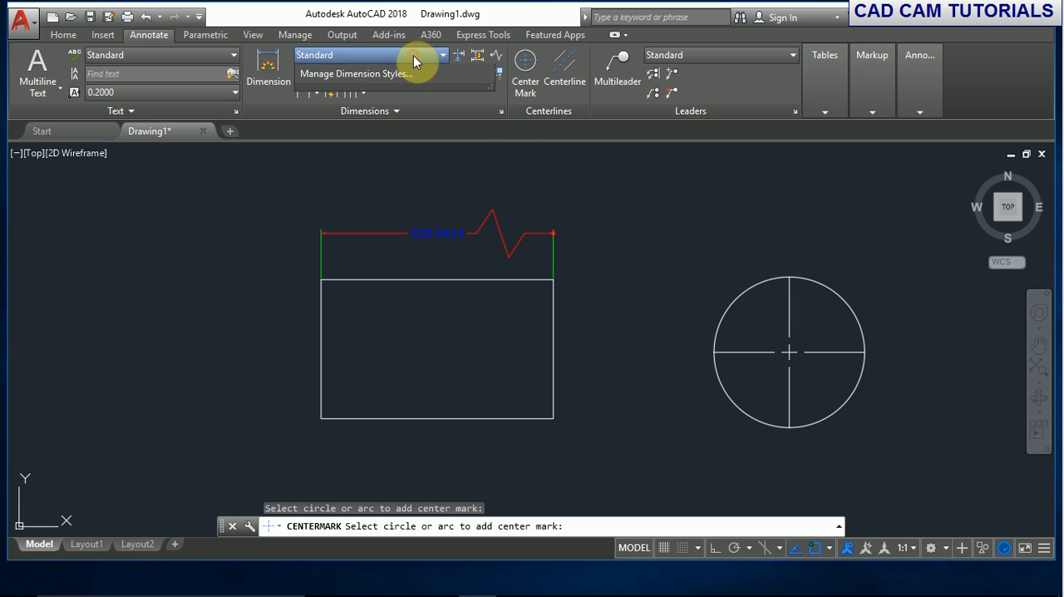
{"action": "left_click", "coordinate": [385, 151]}
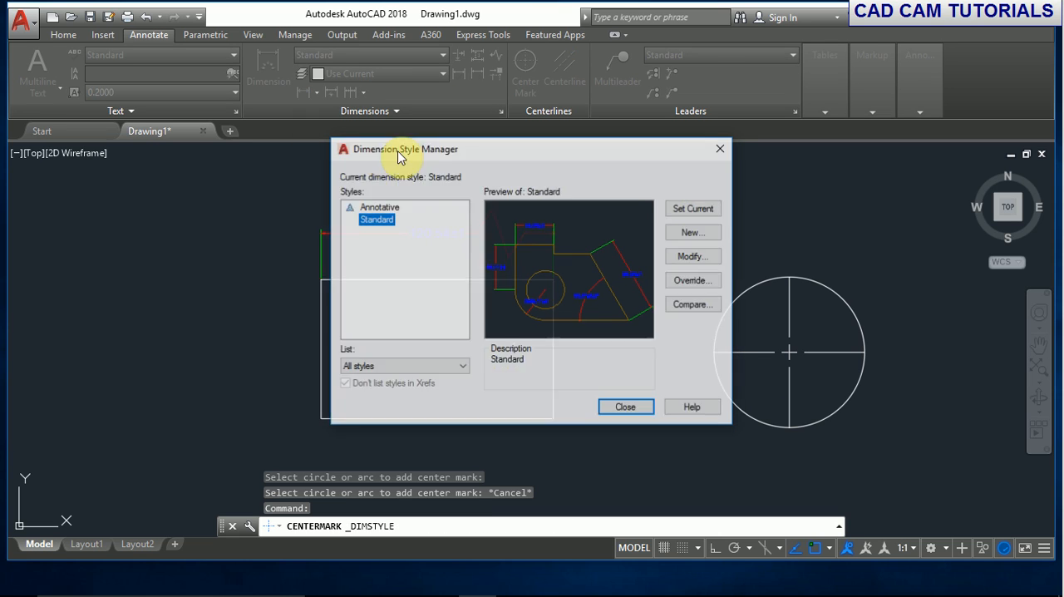
{"action": "left_click", "coordinate": [691, 258]}
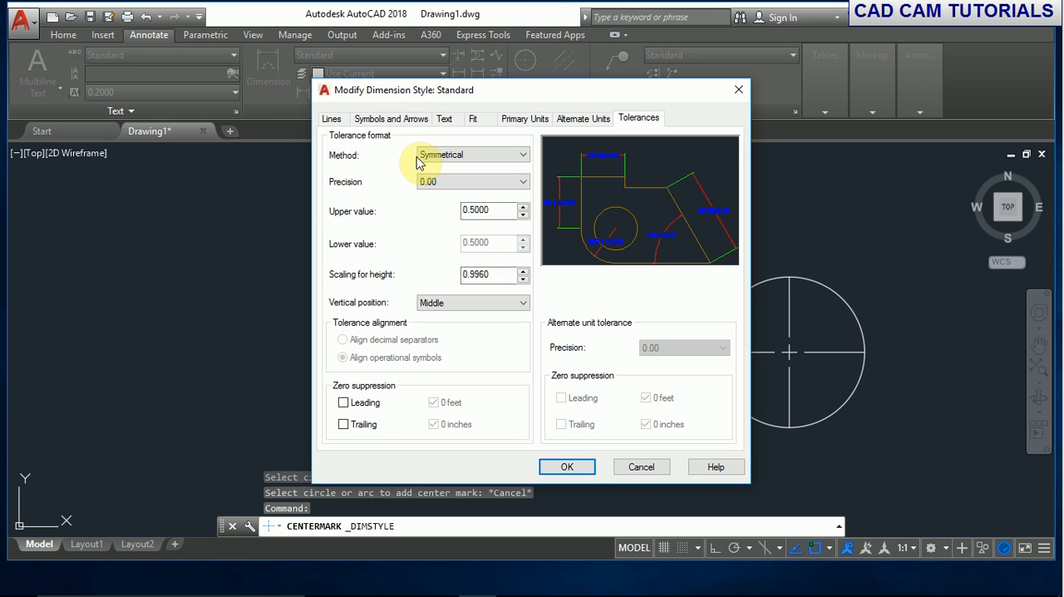
{"action": "left_click", "coordinate": [446, 119]}
{"action": "left_click", "coordinate": [331, 119]}
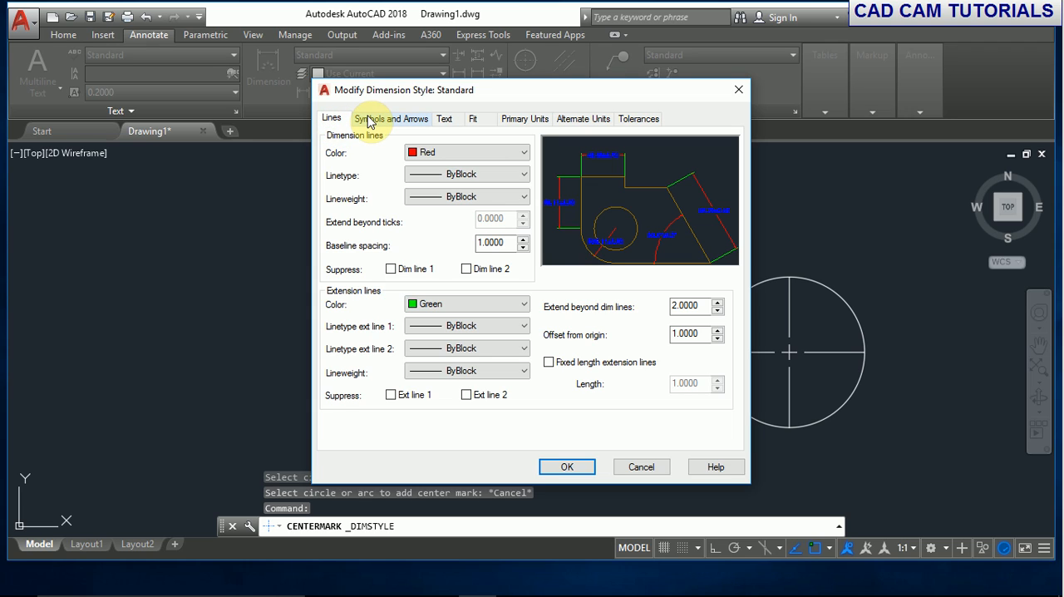
{"action": "left_click", "coordinate": [371, 119]}
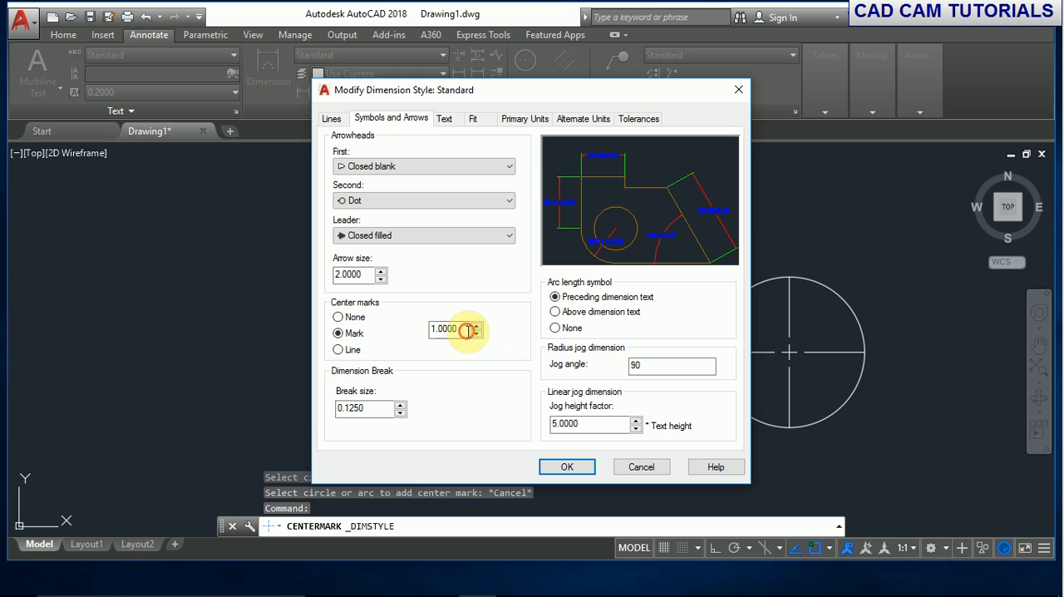
{"action": "left_click_drag", "start_coordinate": [467, 331], "coordinate": [387, 323]}
{"action": "type", "text": "0."}
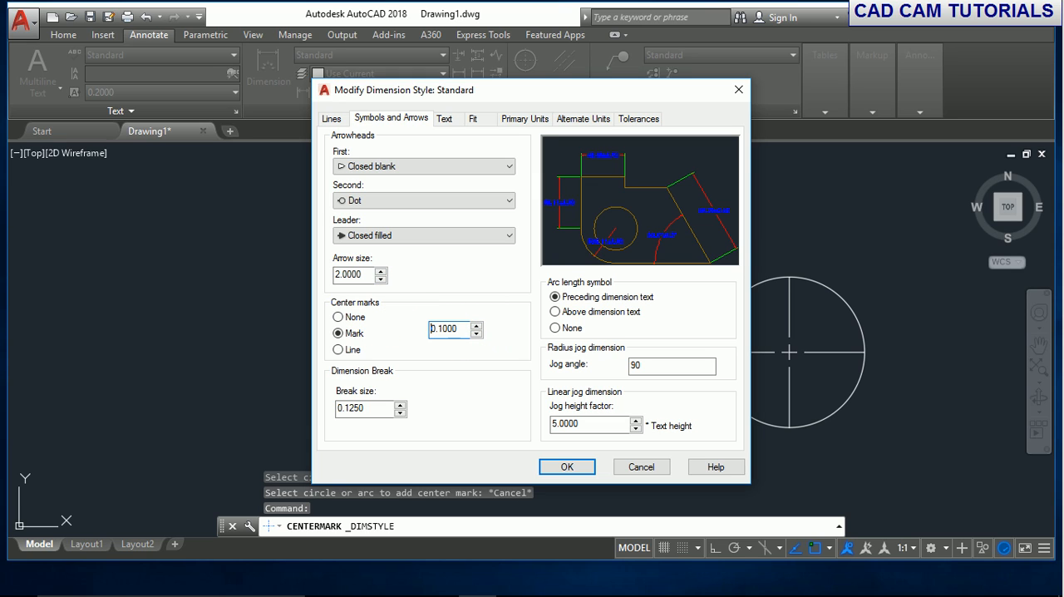
{"action": "left_click", "coordinate": [582, 471]}
{"action": "left_click", "coordinate": [623, 409]}
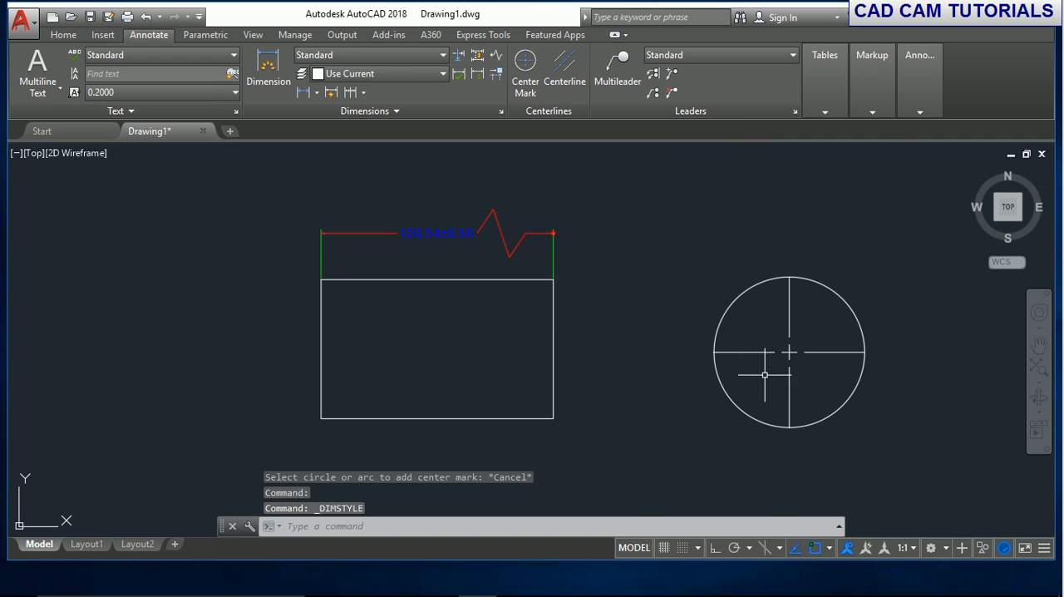
- Erase all objects in the drawing with the Erase command and its all selection option
{"action": "scroll", "coordinate": [765, 375], "scroll_direction": "up", "scroll_amount": 6}
{"action": "scroll", "coordinate": [779, 344], "scroll_direction": "down", "scroll_amount": 4}
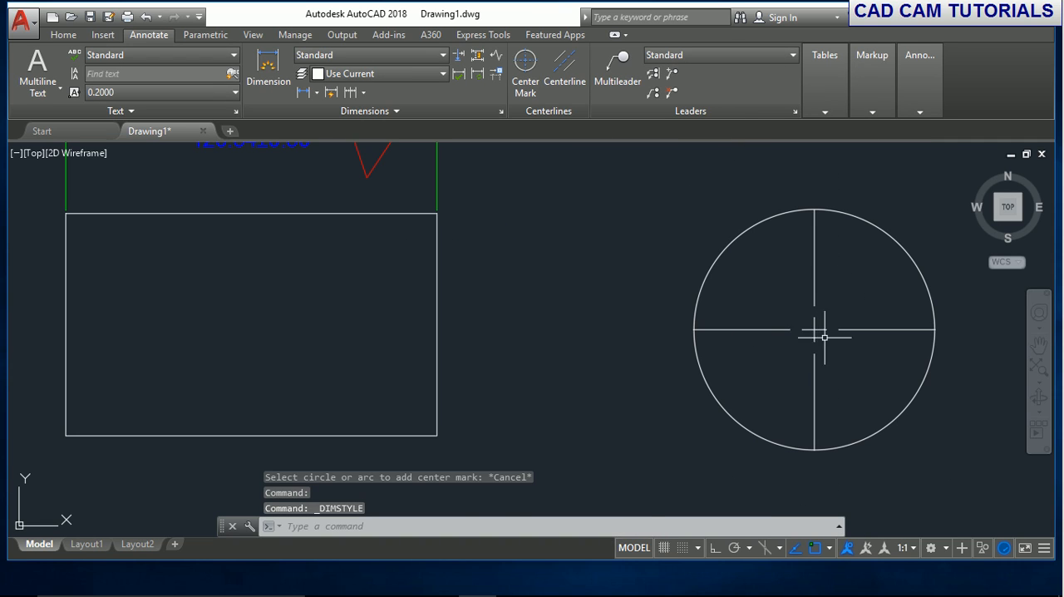
{"action": "scroll", "coordinate": [807, 333], "scroll_direction": "down", "scroll_amount": 3}
{"action": "middle_click_drag", "start_coordinate": [808, 331], "coordinate": [653, 356]}
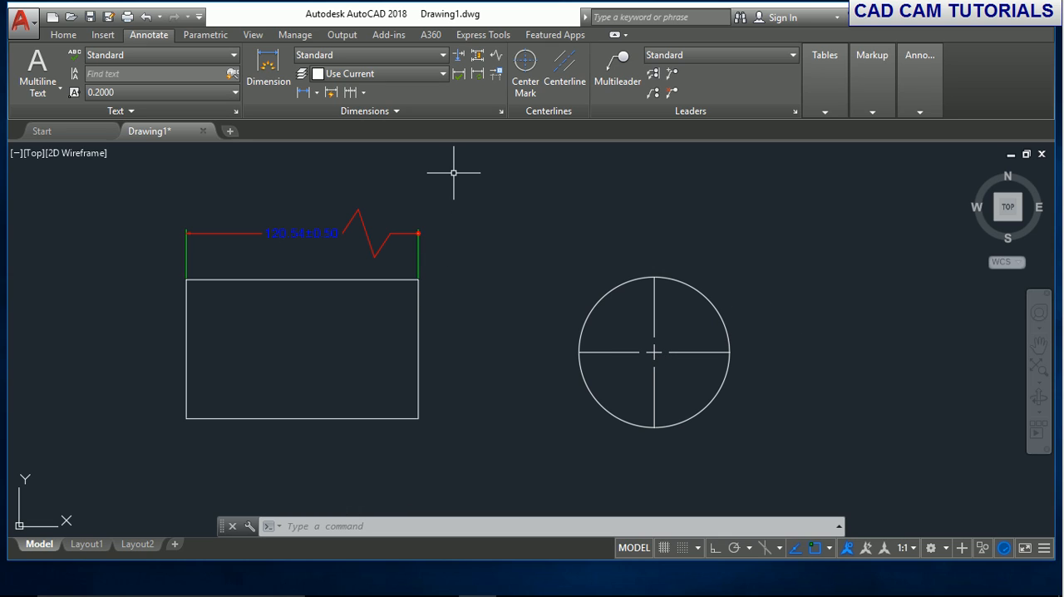
{"action": "type", "text": "e"}
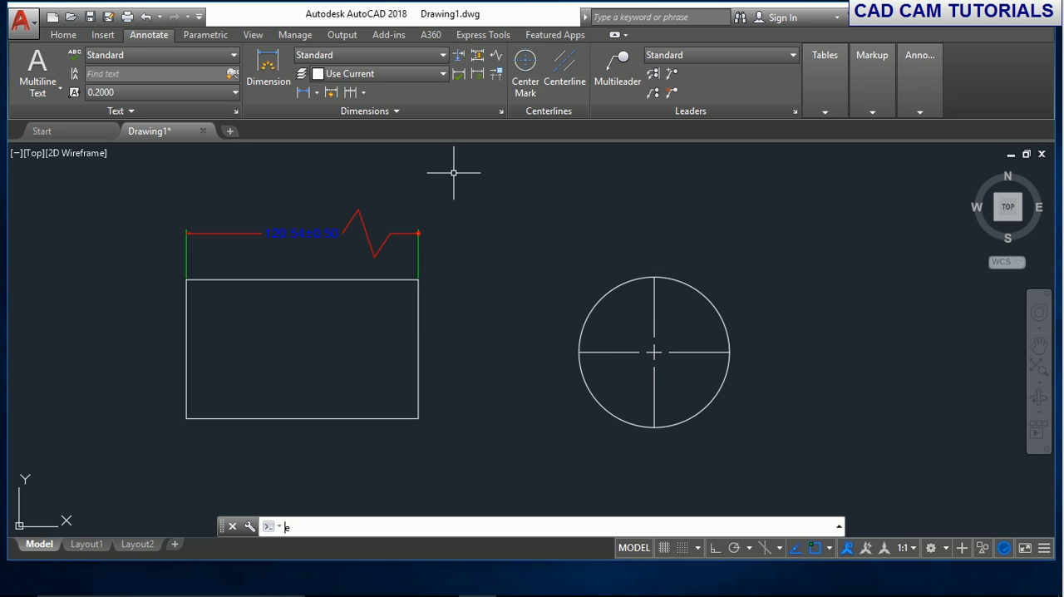
{"action": "key", "text": "Return"}
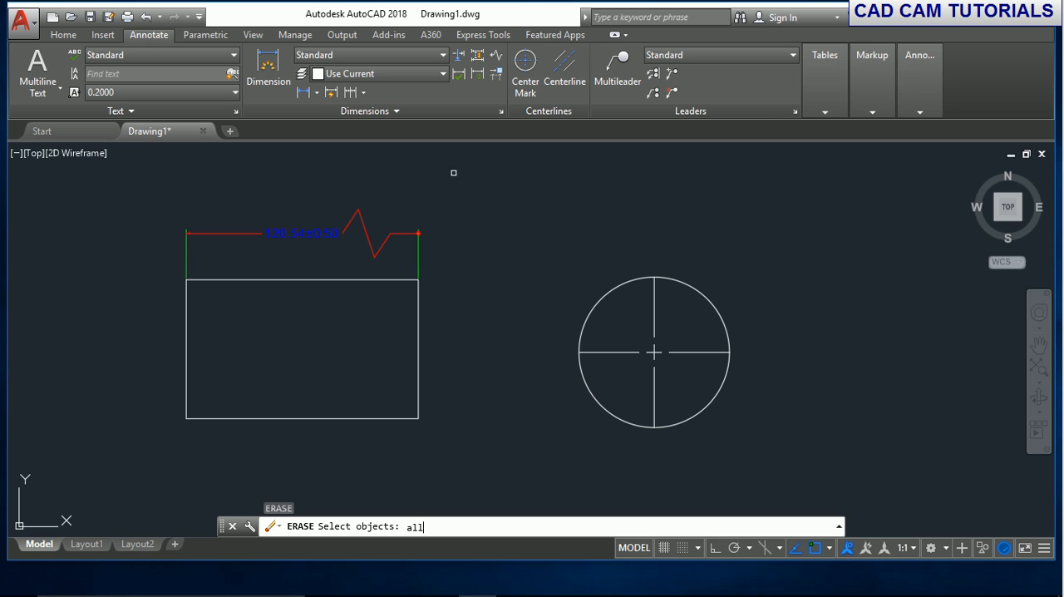
{"action": "type", "text": "all"}
{"action": "key", "text": "Return"}
{"action": "key", "text": "Return"}
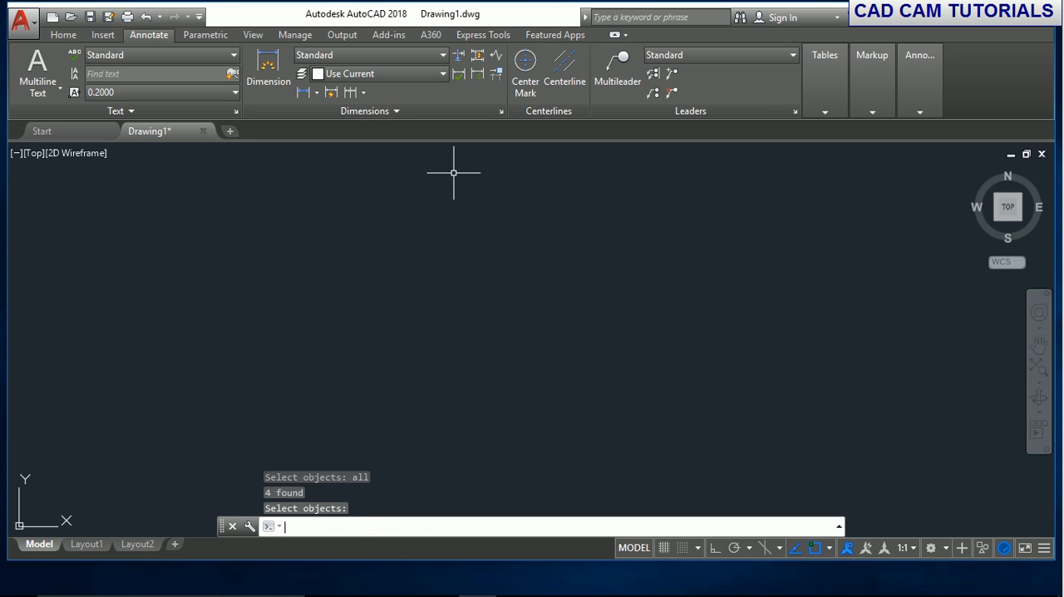